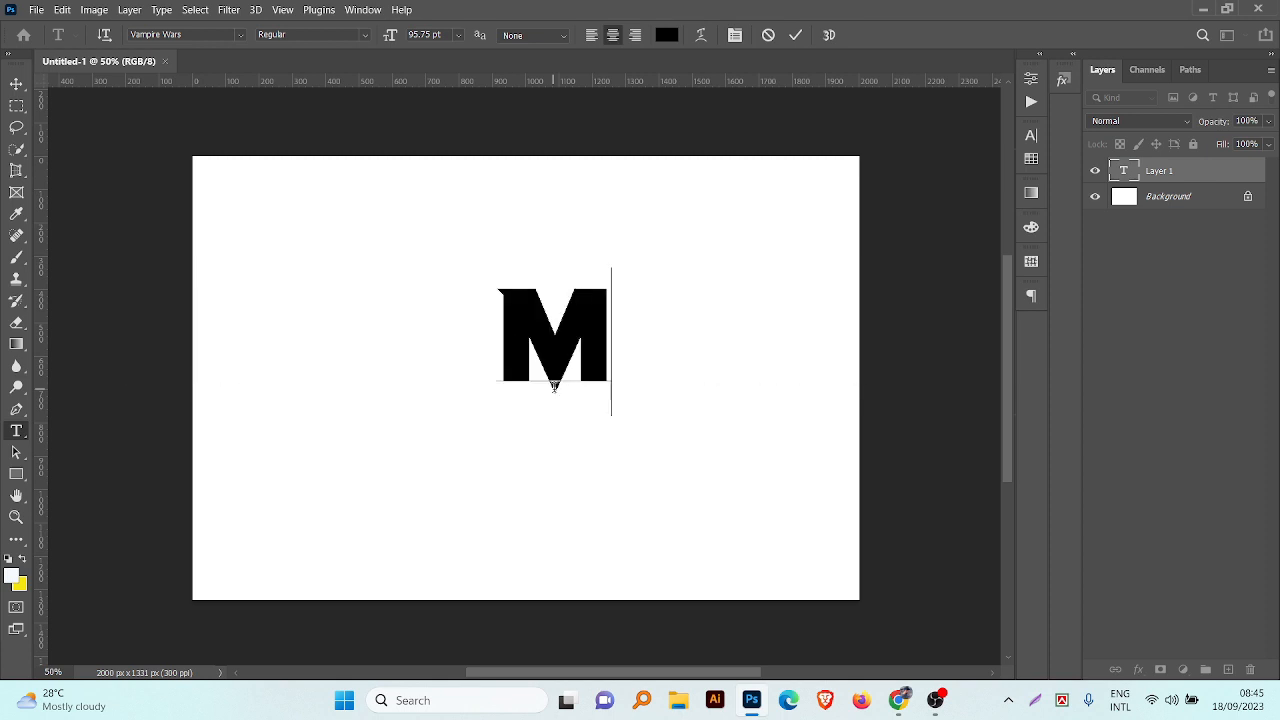
Step: Complete the text layer as "magic" and enlarge it to about 142% across the middle of the canvas
{"action": "type", "text": "agic"}
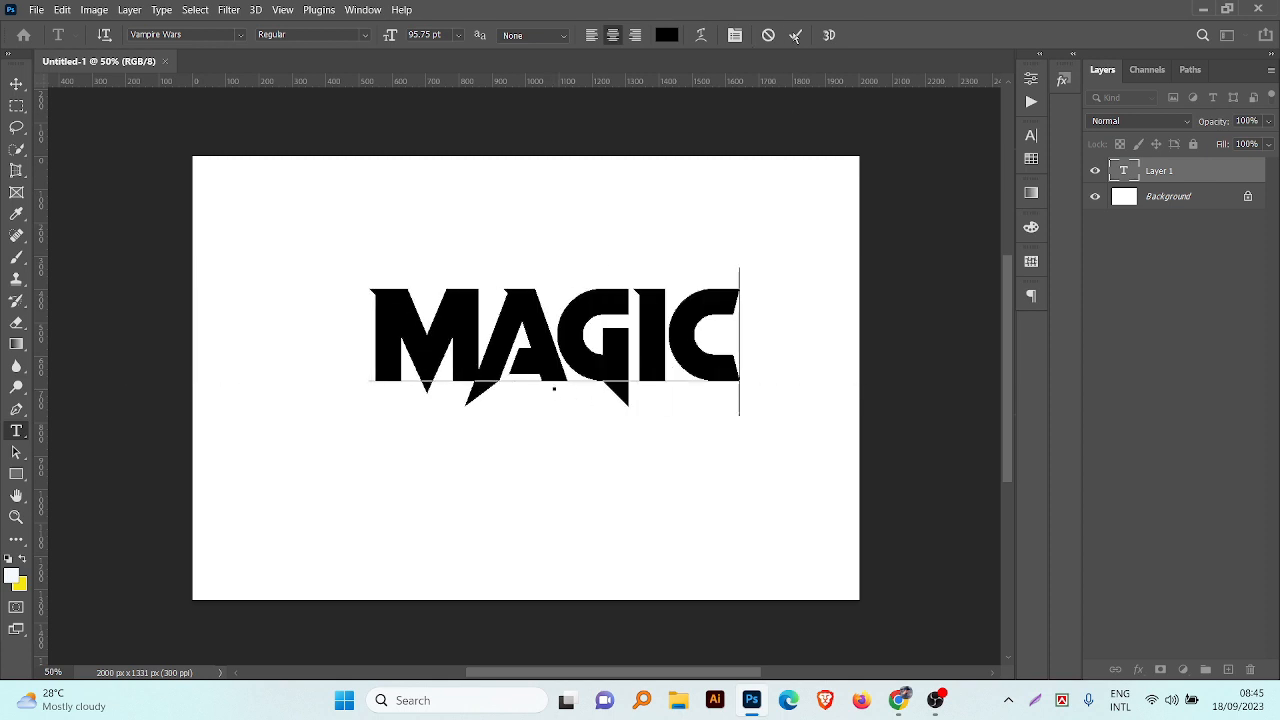
{"action": "left_click", "coordinate": [795, 35]}
{"action": "left_click", "coordinate": [16, 84]}
{"action": "left_click_drag", "start_coordinate": [471, 343], "coordinate": [450, 410]}
{"action": "key", "text": "ctrl+t"}
{"action": "left_click_drag", "start_coordinate": [534, 351], "coordinate": [540, 277]}
{"action": "left_click_drag", "start_coordinate": [685, 391], "coordinate": [686, 383]}
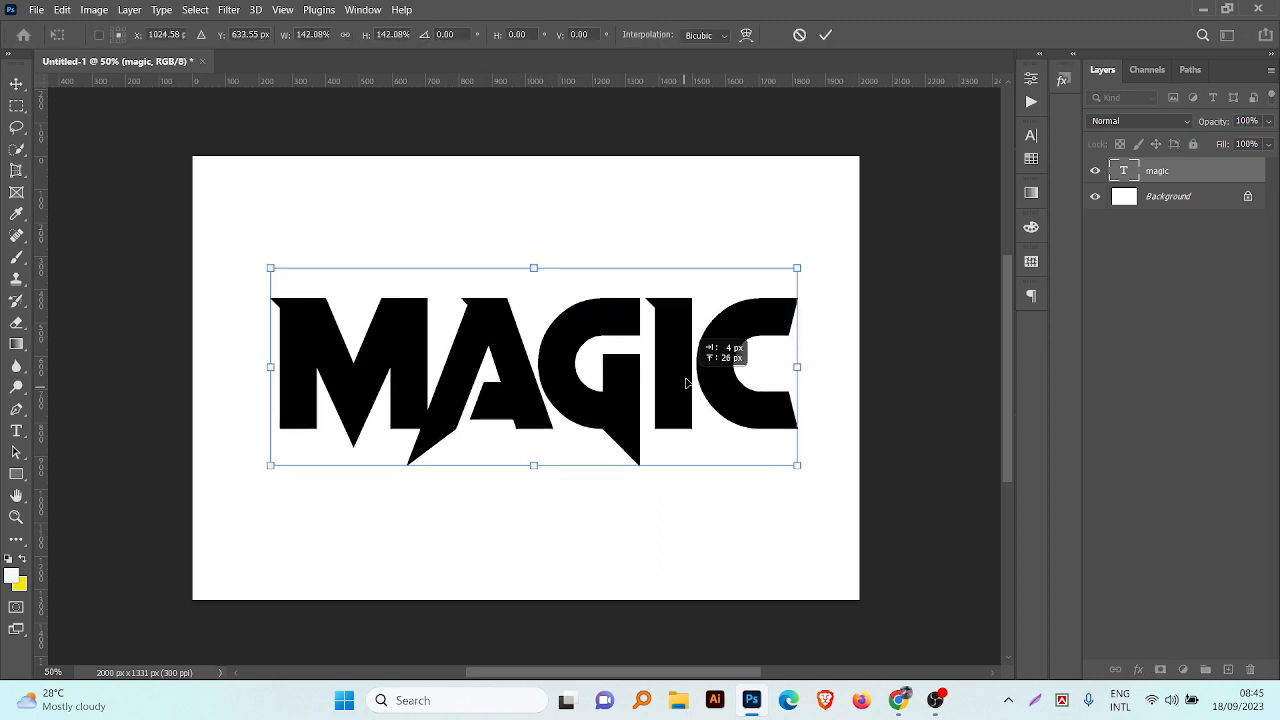
{"action": "left_click", "coordinate": [826, 35]}
Step: Set the magic text's tracking to 60 and re-centre the word on the canvas
{"action": "left_click", "coordinate": [1031, 135]}
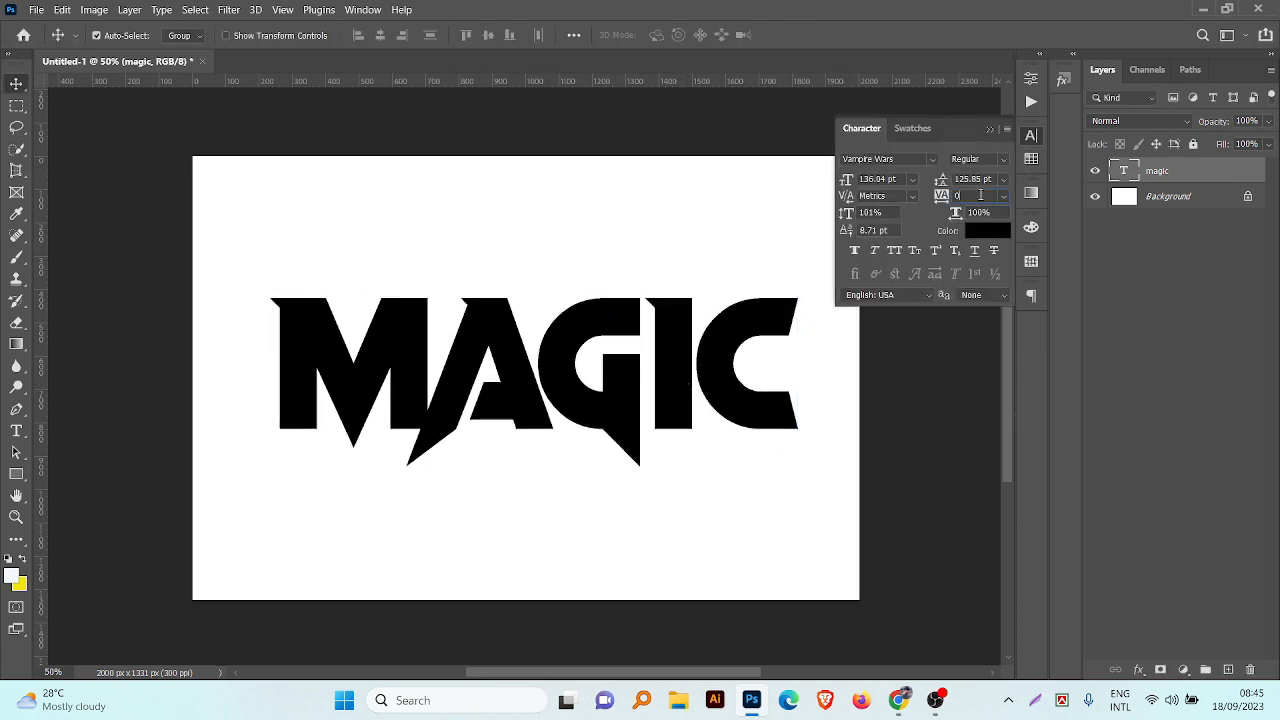
{"action": "scroll", "coordinate": [981, 196], "scroll_direction": "up", "scroll_amount": 8}
{"action": "scroll", "coordinate": [981, 197], "scroll_direction": "down", "scroll_amount": 2}
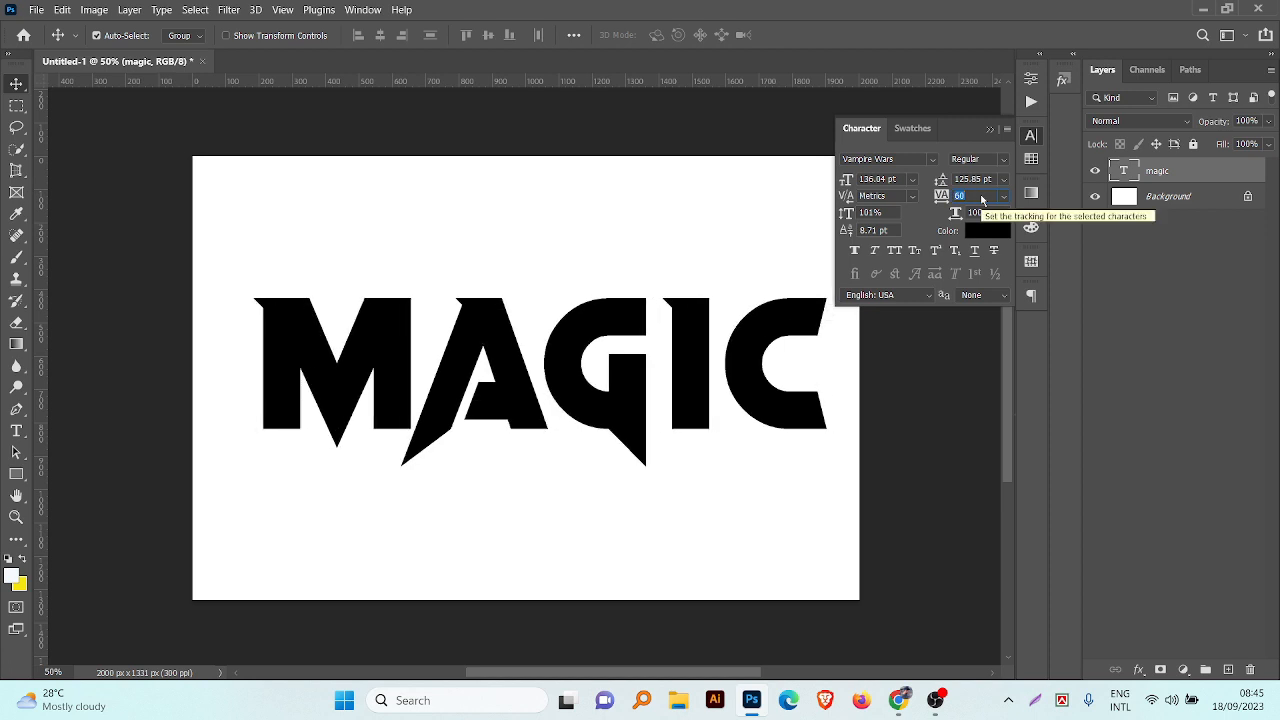
{"action": "left_click", "coordinate": [990, 129]}
{"action": "left_click_drag", "start_coordinate": [752, 389], "coordinate": [748, 398]}
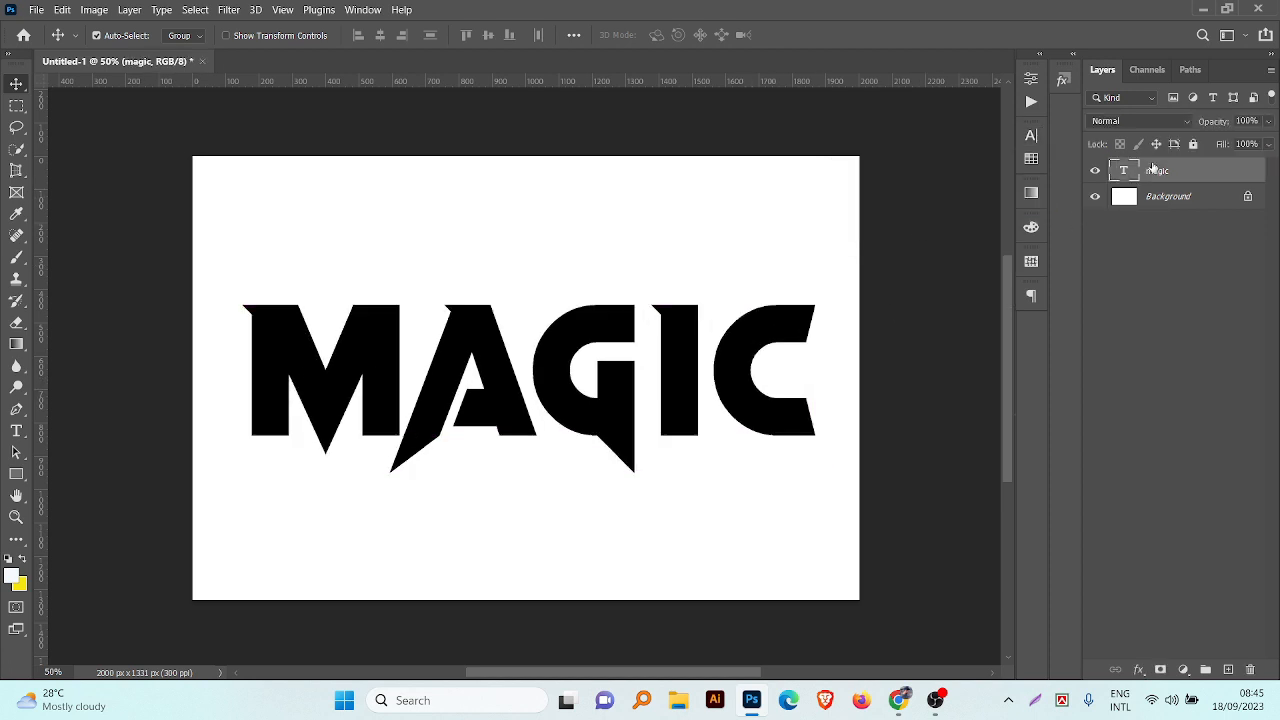
Step: Convert the magic text layer to a smart object
{"action": "right_click", "coordinate": [1158, 172]}
{"action": "left_click", "coordinate": [1040, 235]}
{"action": "scroll", "coordinate": [756, 397], "scroll_direction": "down", "scroll_amount": 3}
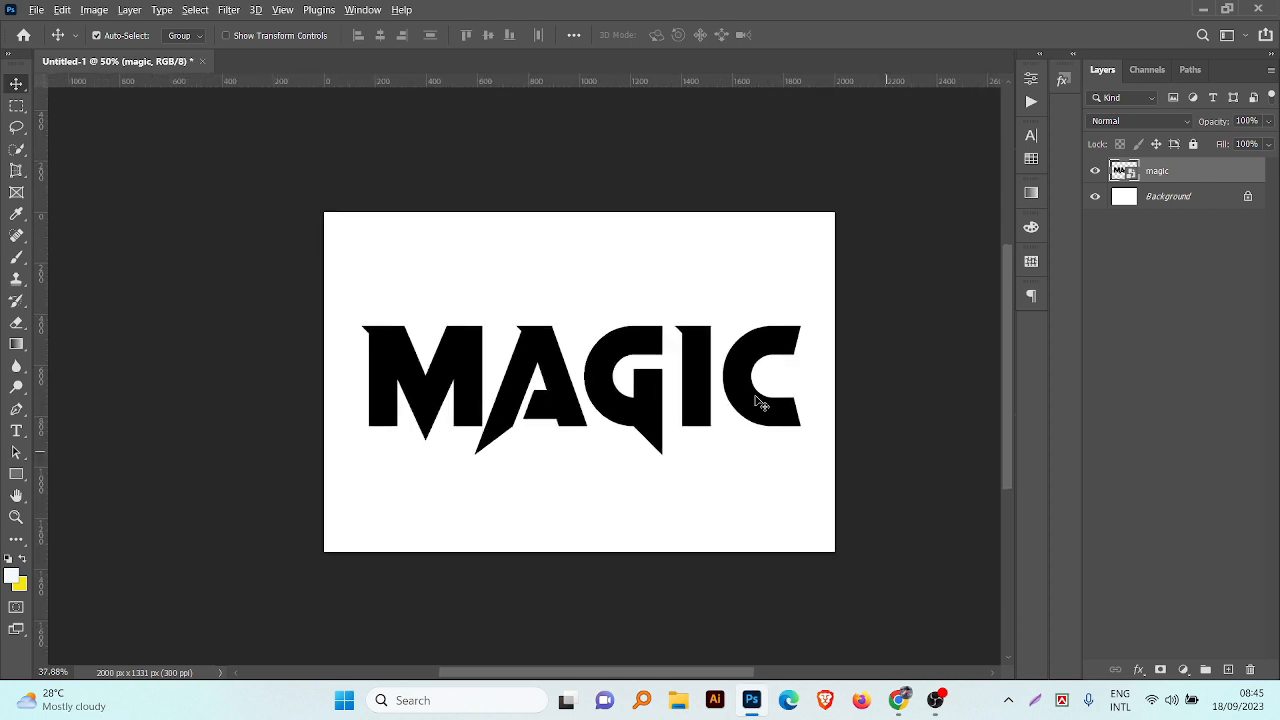
{"action": "scroll", "coordinate": [757, 398], "scroll_direction": "up", "scroll_amount": 4}
Step: Start recording a new action in Set 1, duplicate the magic layer and place the copy beneath the original
{"action": "left_click", "coordinate": [1032, 102]}
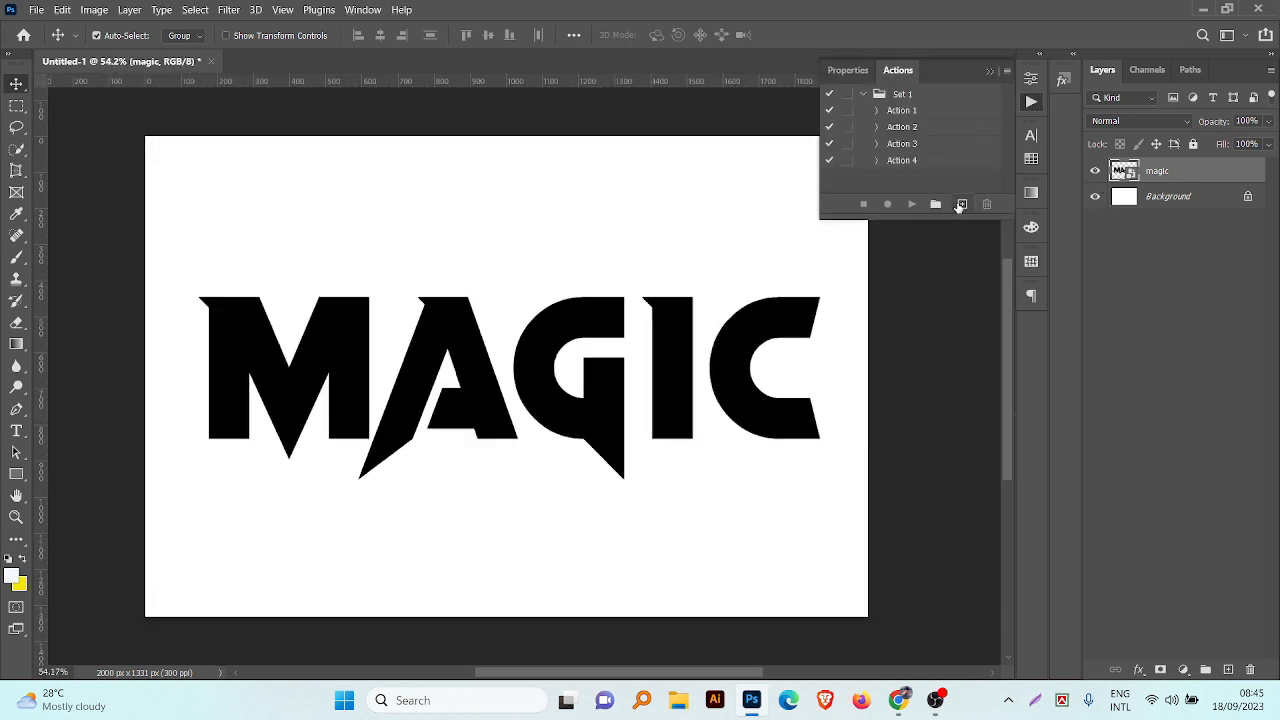
{"action": "left_click", "coordinate": [960, 204]}
{"action": "left_click", "coordinate": [742, 204]}
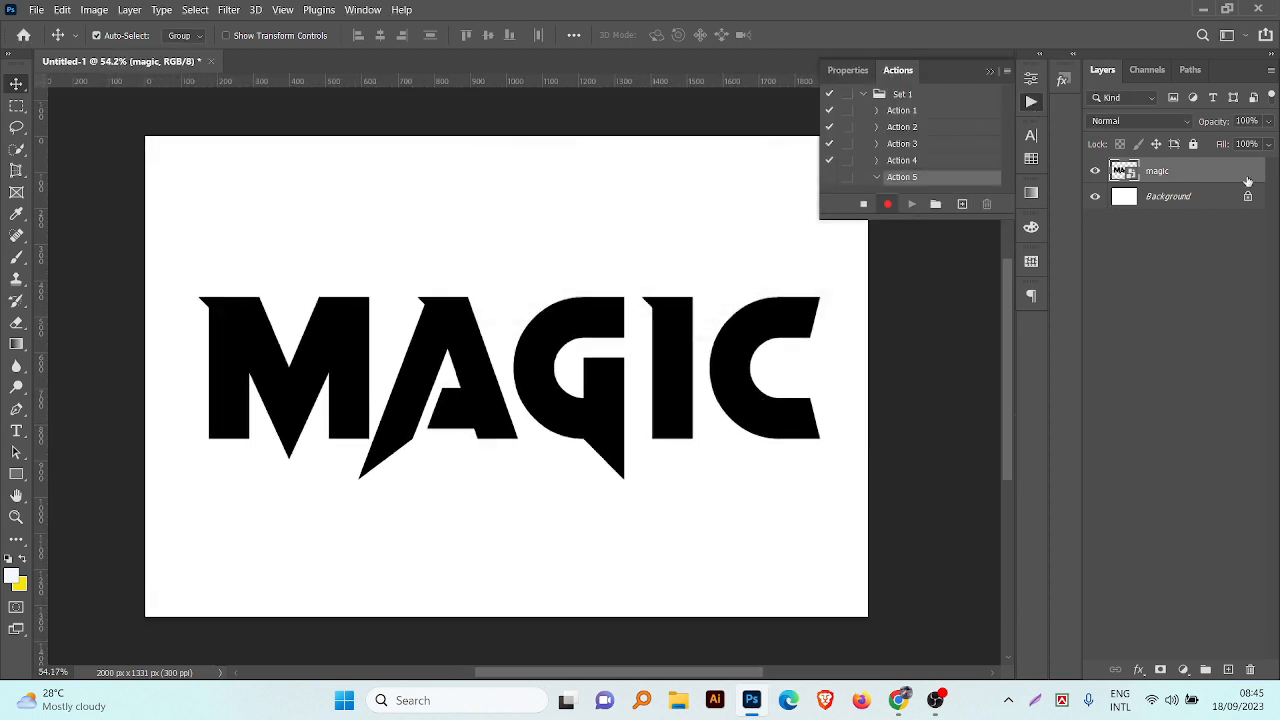
{"action": "key", "text": "ctrl+j"}
{"action": "left_click_drag", "start_coordinate": [1172, 177], "coordinate": [1170, 208]}
Step: Transform the magic copy 1 px downward with its width at 99.95%, and stop recording the action
{"action": "key", "text": "ctrl+t"}
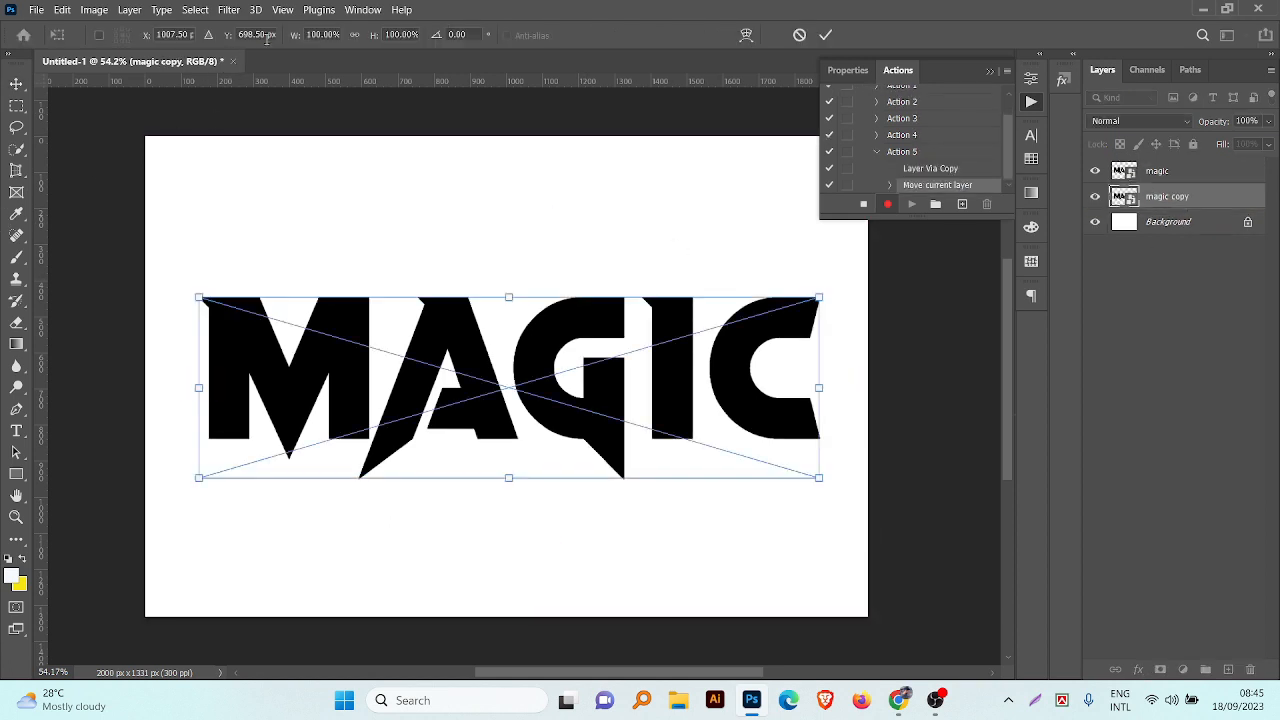
{"action": "type", "text": "+1"}
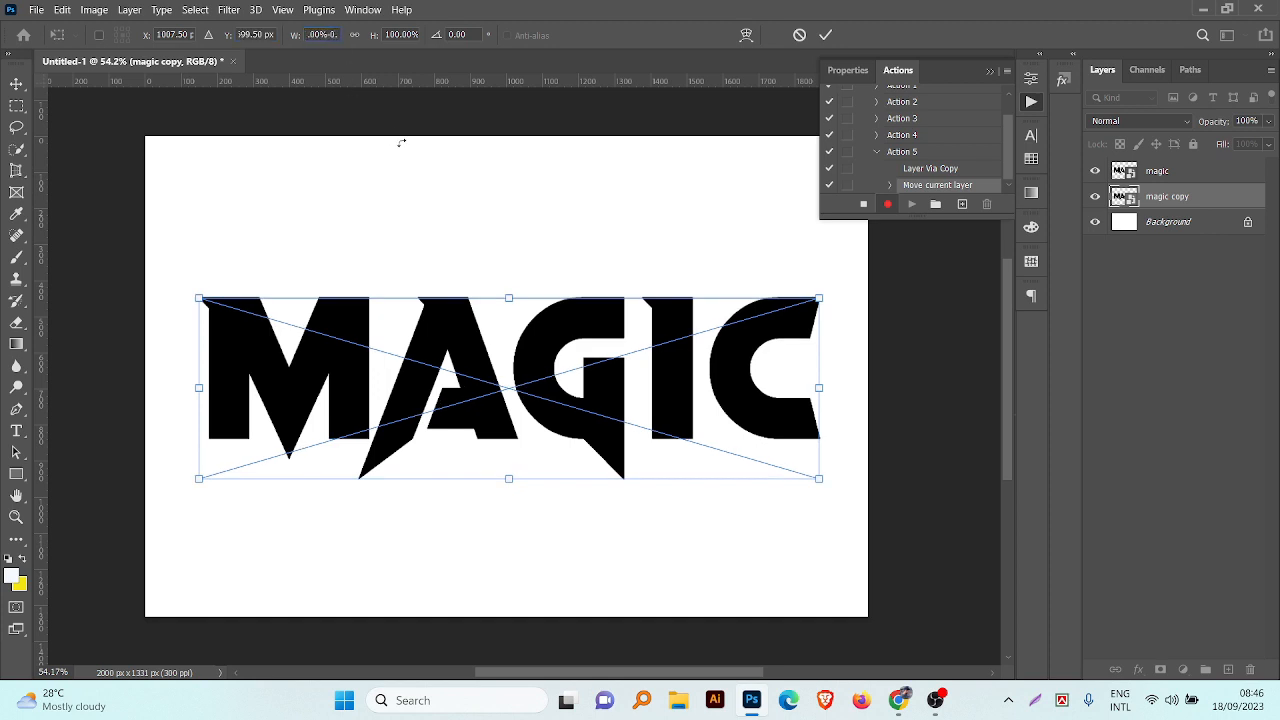
{"action": "type", "text": "5"}
{"action": "left_click", "coordinate": [825, 35]}
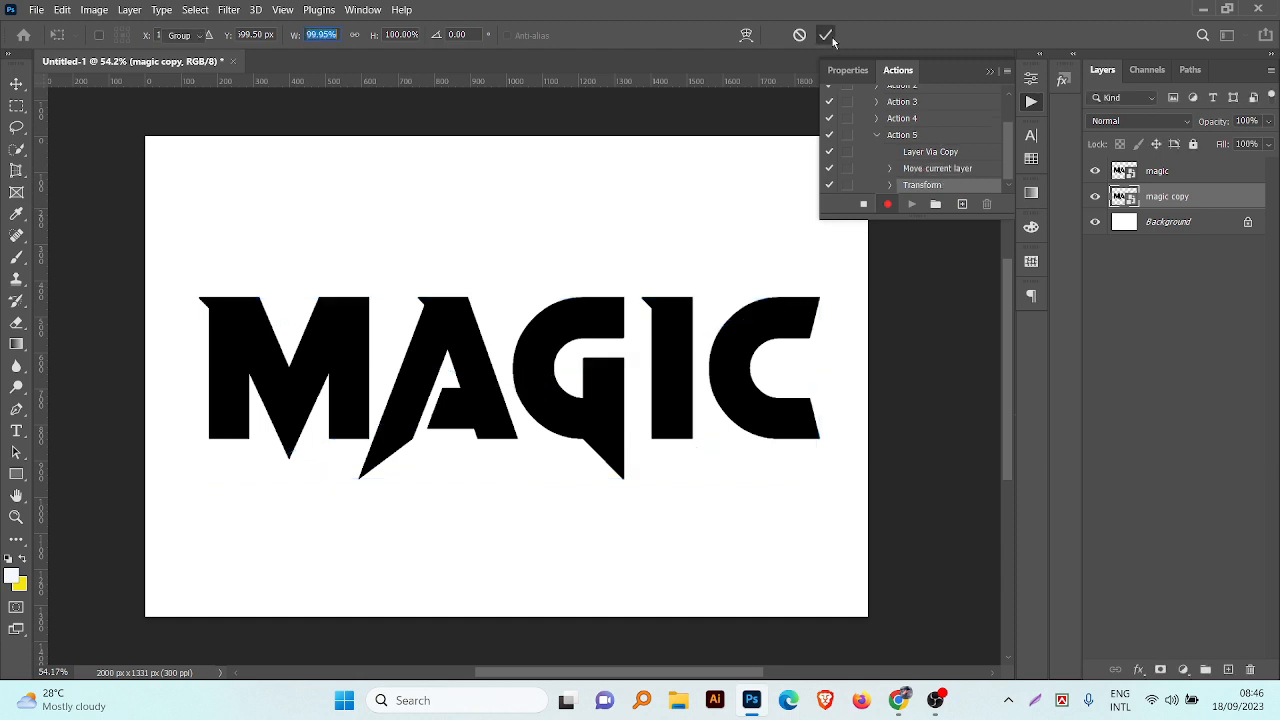
{"action": "left_click", "coordinate": [864, 204]}
Step: Play the recorded action repeatedly until 15 copies of the magic layer are stacked beneath it
{"action": "left_click", "coordinate": [901, 134]}
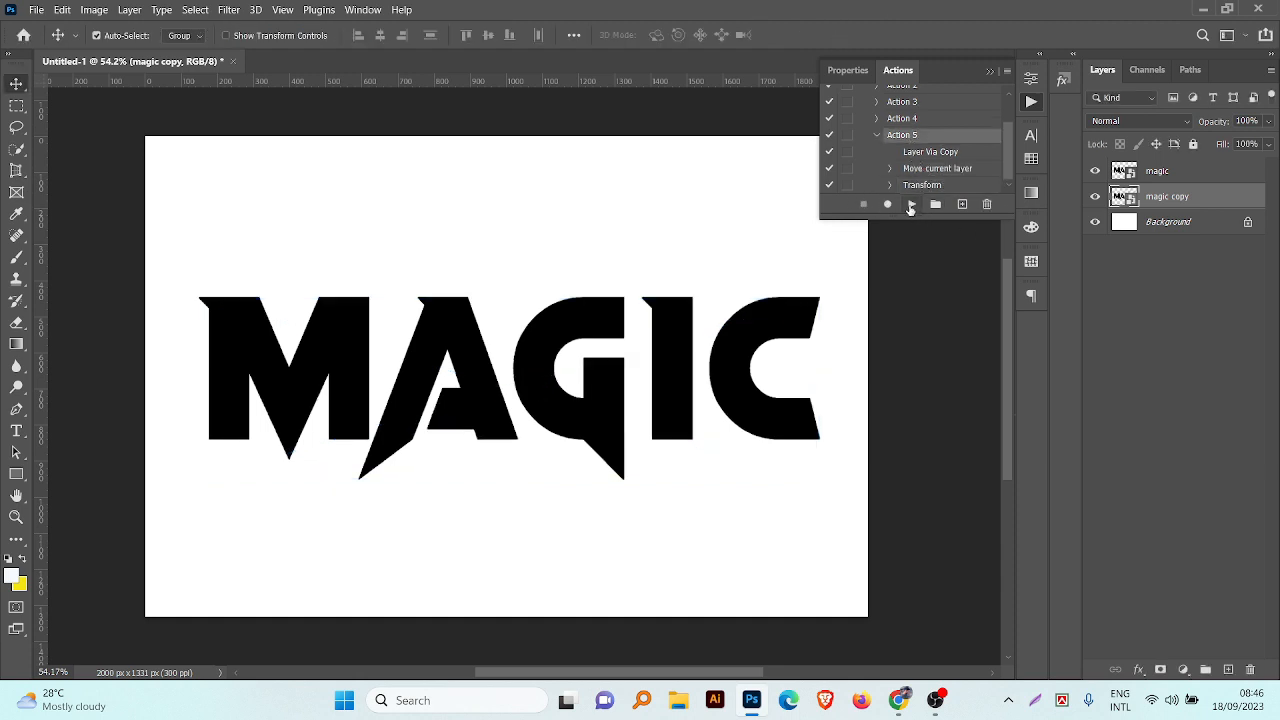
{"action": "left_click", "coordinate": [911, 204]}
{"action": "left_click", "coordinate": [911, 204]}
{"action": "left_click", "coordinate": [911, 204]}
{"action": "left_click", "coordinate": [911, 204]}
{"action": "left_click", "coordinate": [911, 204]}
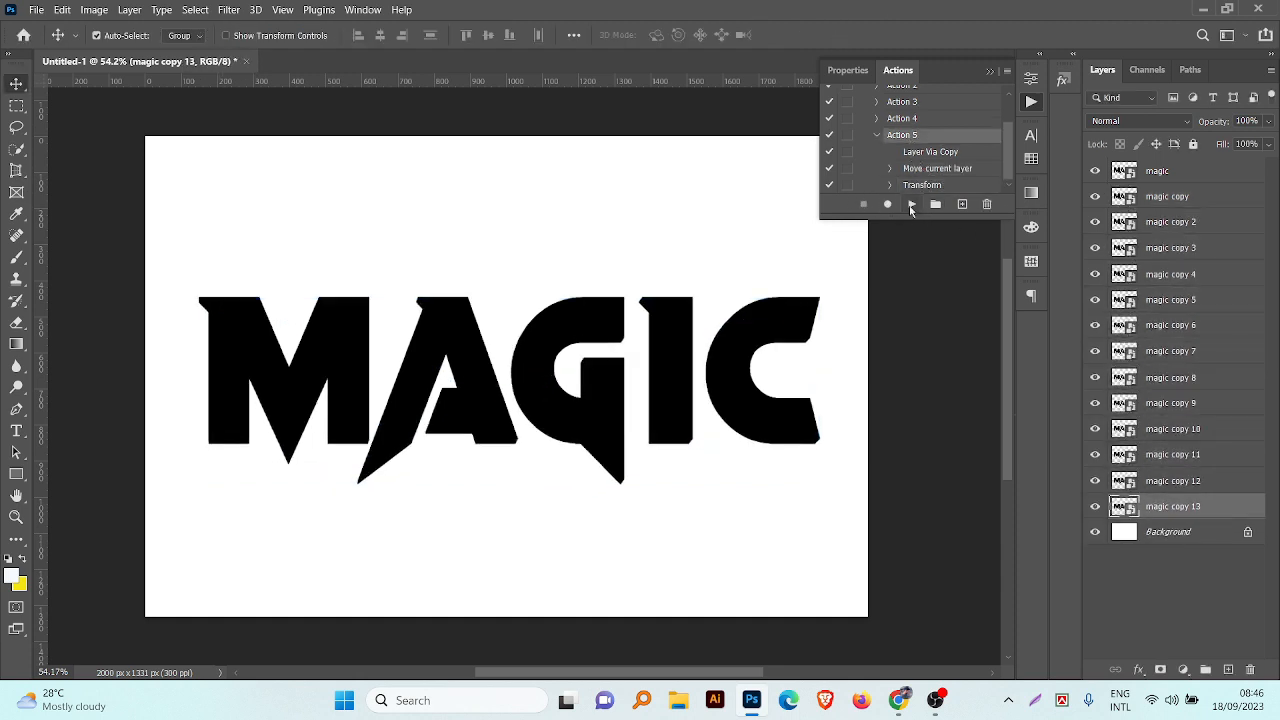
{"action": "left_click", "coordinate": [911, 204]}
{"action": "left_click", "coordinate": [911, 204]}
Step: Apply a magenta (#de0792) Color Overlay to the topmost magic layer
{"action": "left_click", "coordinate": [1165, 172]}
{"action": "left_click", "coordinate": [1140, 672]}
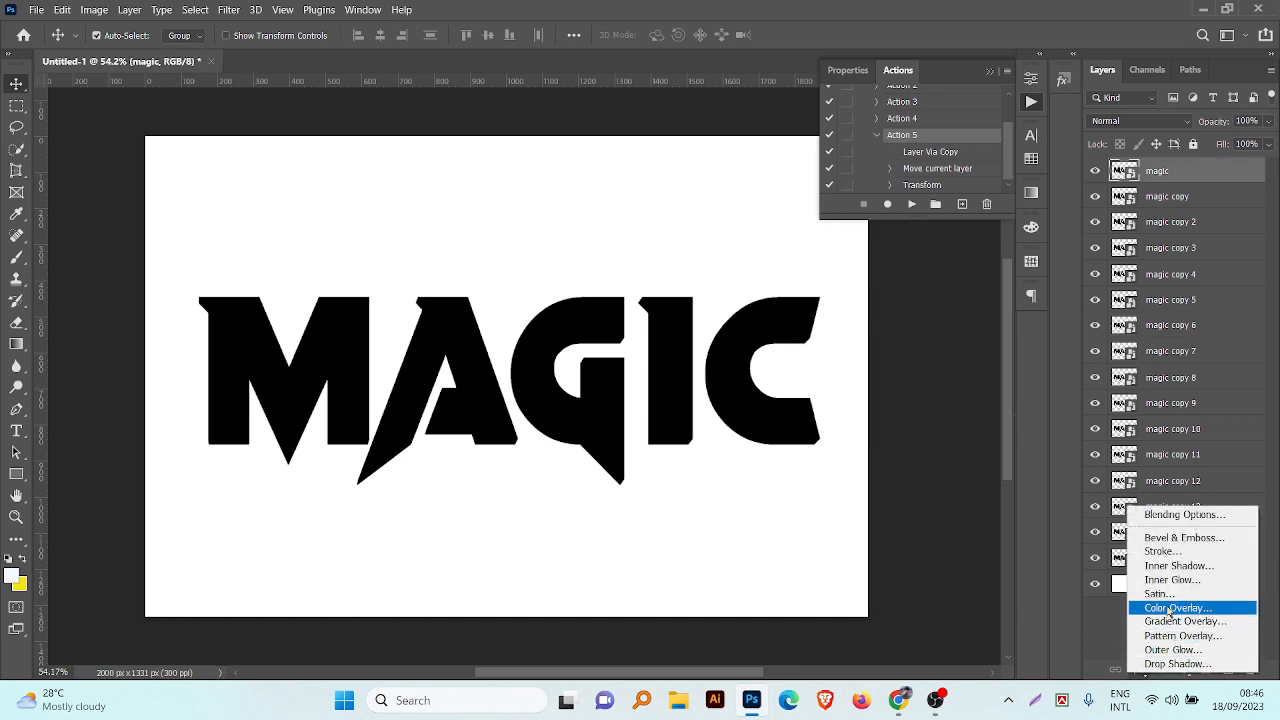
{"action": "left_click", "coordinate": [1166, 605]}
{"action": "left_click", "coordinate": [1162, 255]}
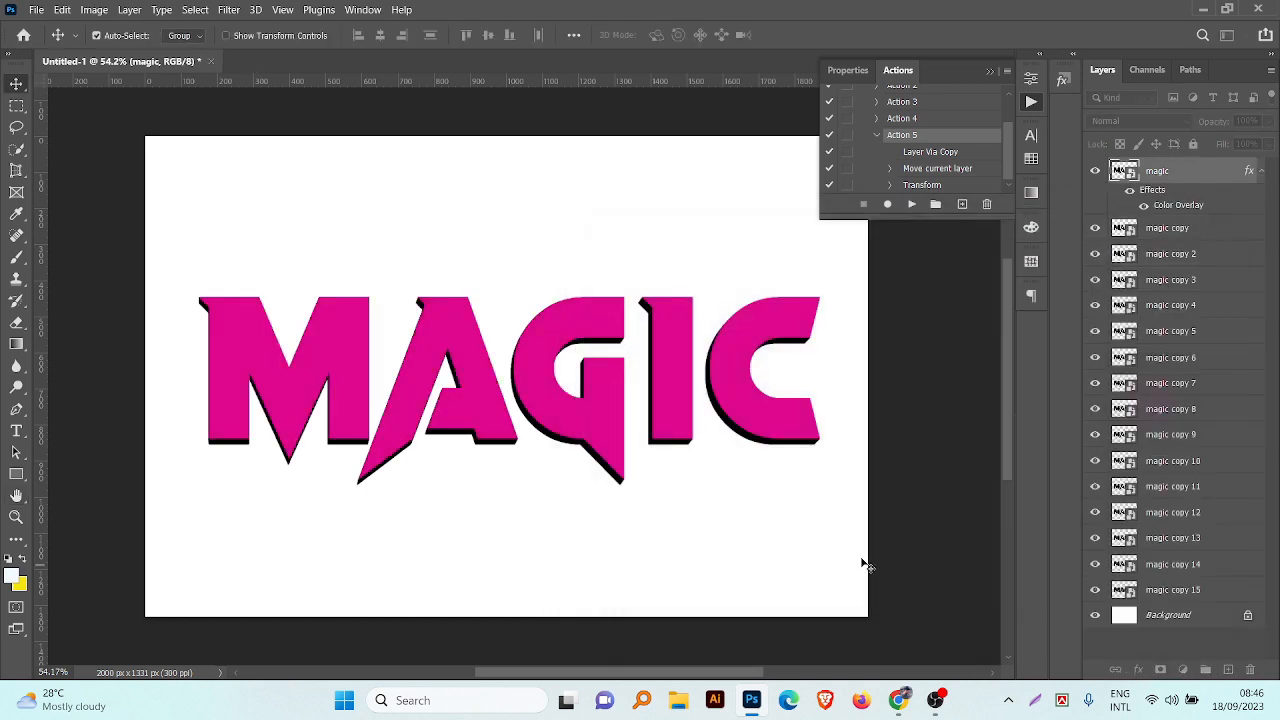
Step: Play the recorded action from the lowest copy until there are 25 magic copies, deepening the extrusion
{"action": "left_click", "coordinate": [1197, 584]}
{"action": "left_click", "coordinate": [912, 204]}
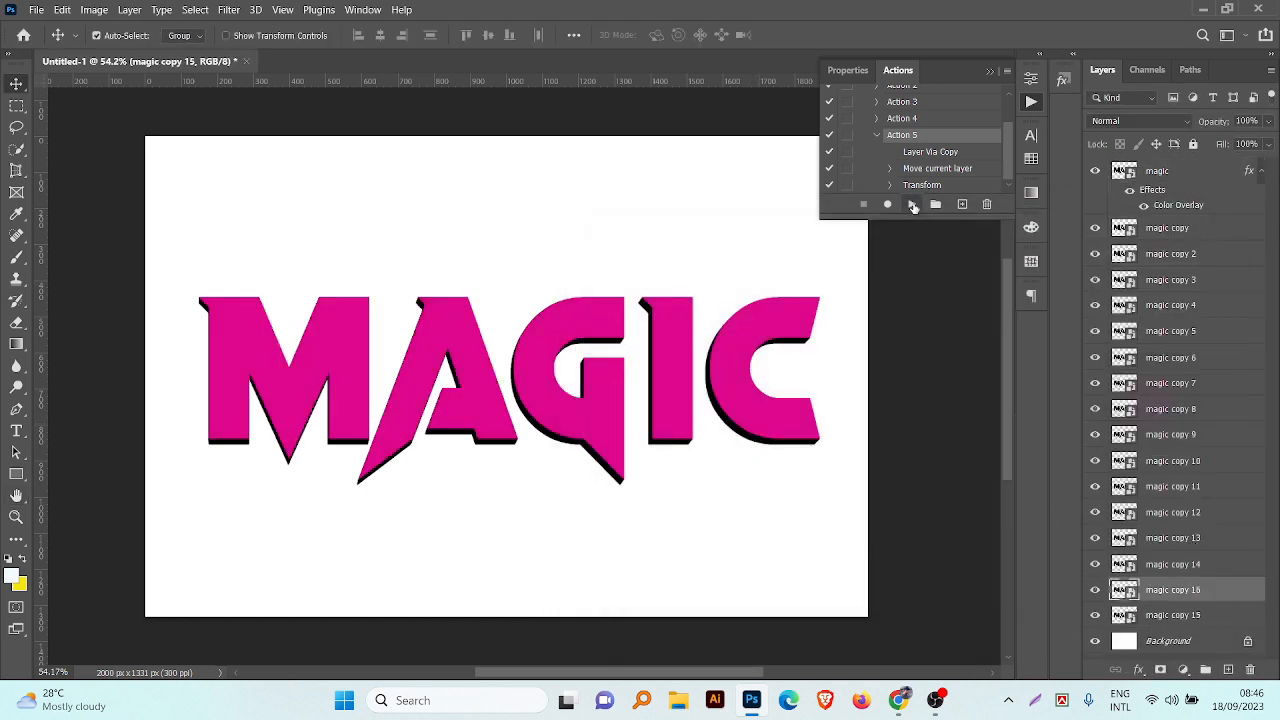
{"action": "left_click", "coordinate": [912, 204]}
{"action": "left_click", "coordinate": [912, 204]}
{"action": "left_click", "coordinate": [912, 204]}
{"action": "left_click", "coordinate": [912, 204]}
{"action": "left_click", "coordinate": [912, 204]}
{"action": "left_click", "coordinate": [912, 204]}
{"action": "left_click", "coordinate": [912, 204]}
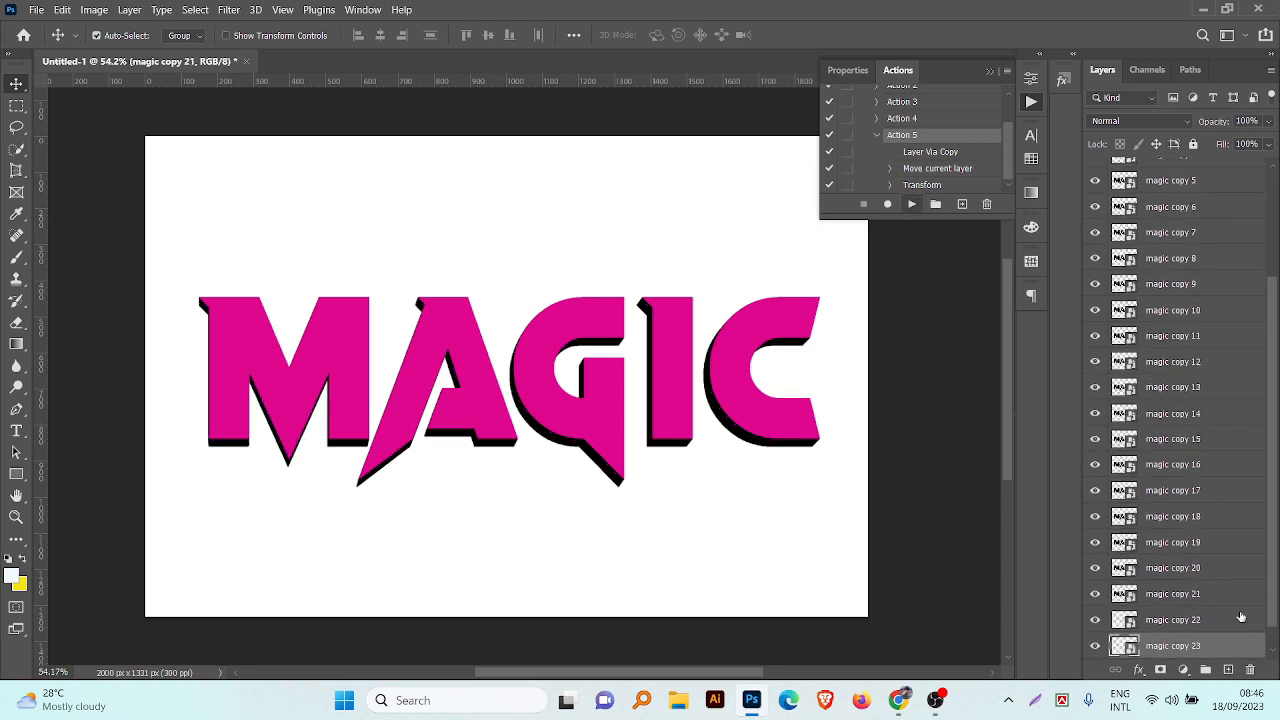
{"action": "left_click", "coordinate": [912, 204]}
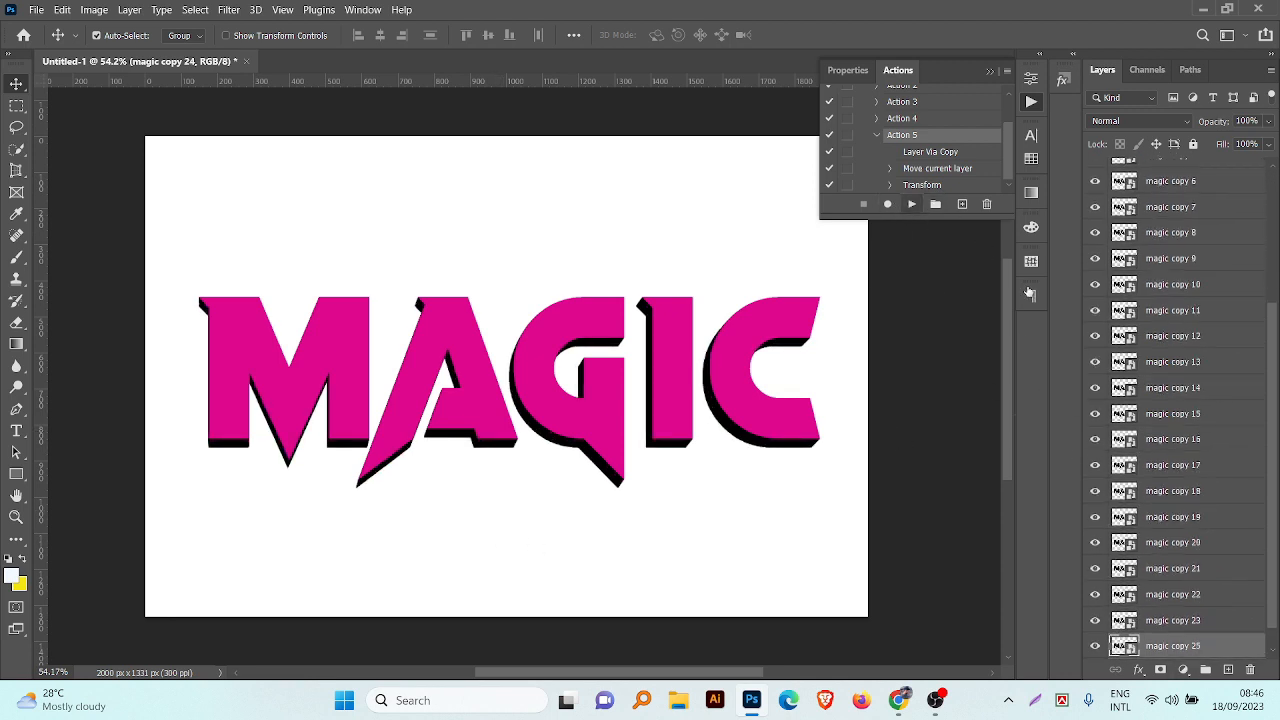
{"action": "left_click", "coordinate": [912, 204]}
Step: Select the original magic layer together with all its copies and put them in one group
{"action": "scroll", "coordinate": [1120, 318], "scroll_direction": "up", "scroll_amount": 5}
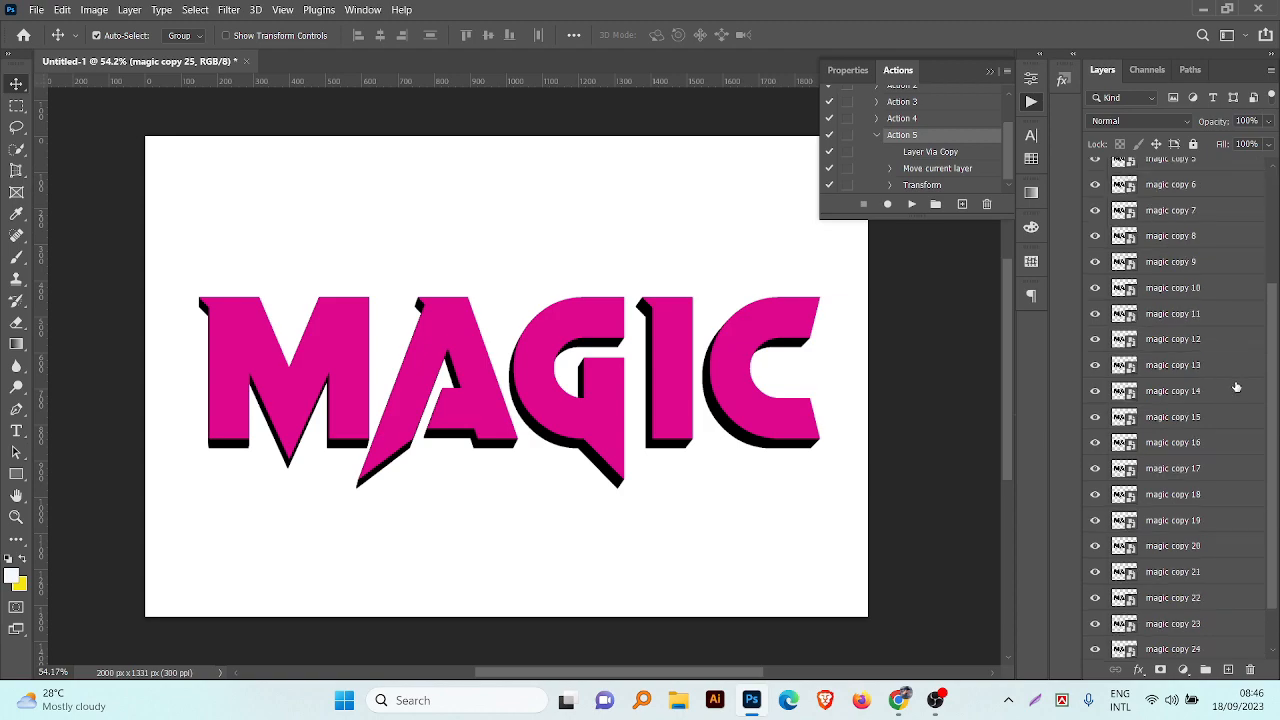
{"action": "left_click", "coordinate": [1158, 180], "text": "shift"}
{"action": "key", "text": "ctrl+g"}
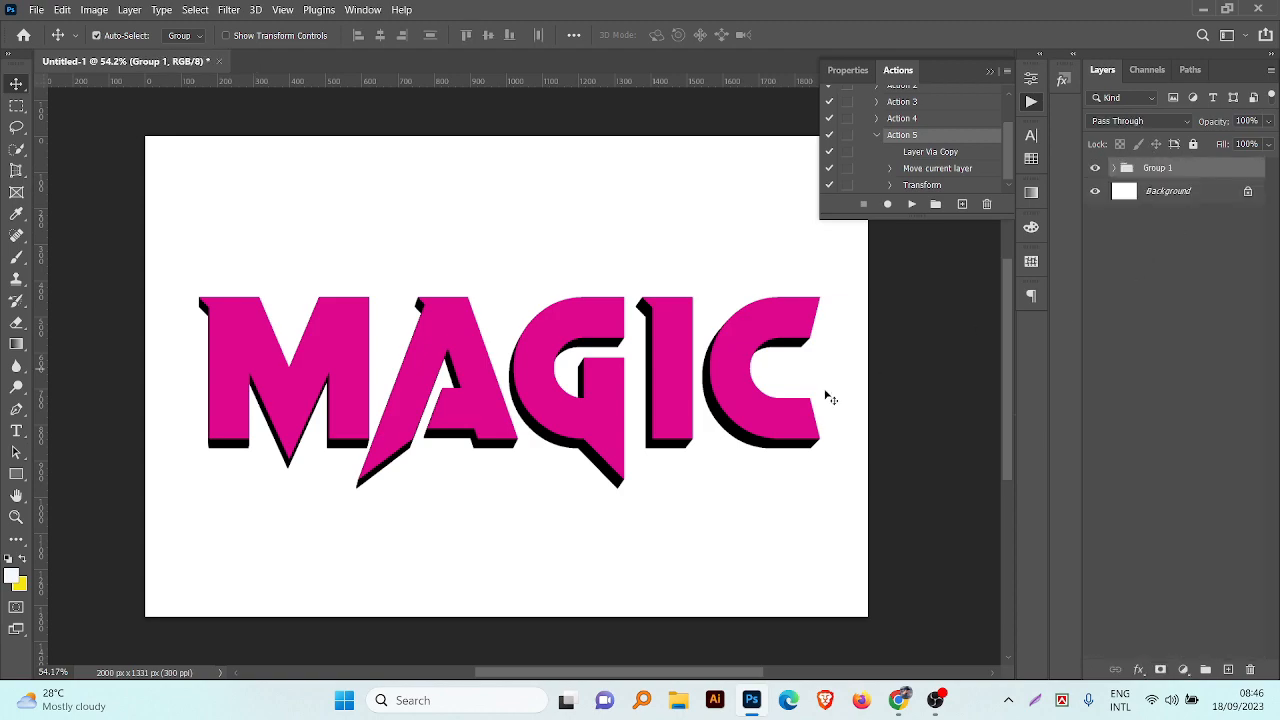
{"action": "scroll", "coordinate": [521, 475], "scroll_direction": "up", "scroll_amount": 2}
{"action": "scroll", "coordinate": [521, 475], "scroll_direction": "down", "scroll_amount": 1}
Step: Switch to Chrome and examine Freepik's "magic text effect" results for typical colours and styles
{"action": "left_click", "coordinate": [900, 702]}
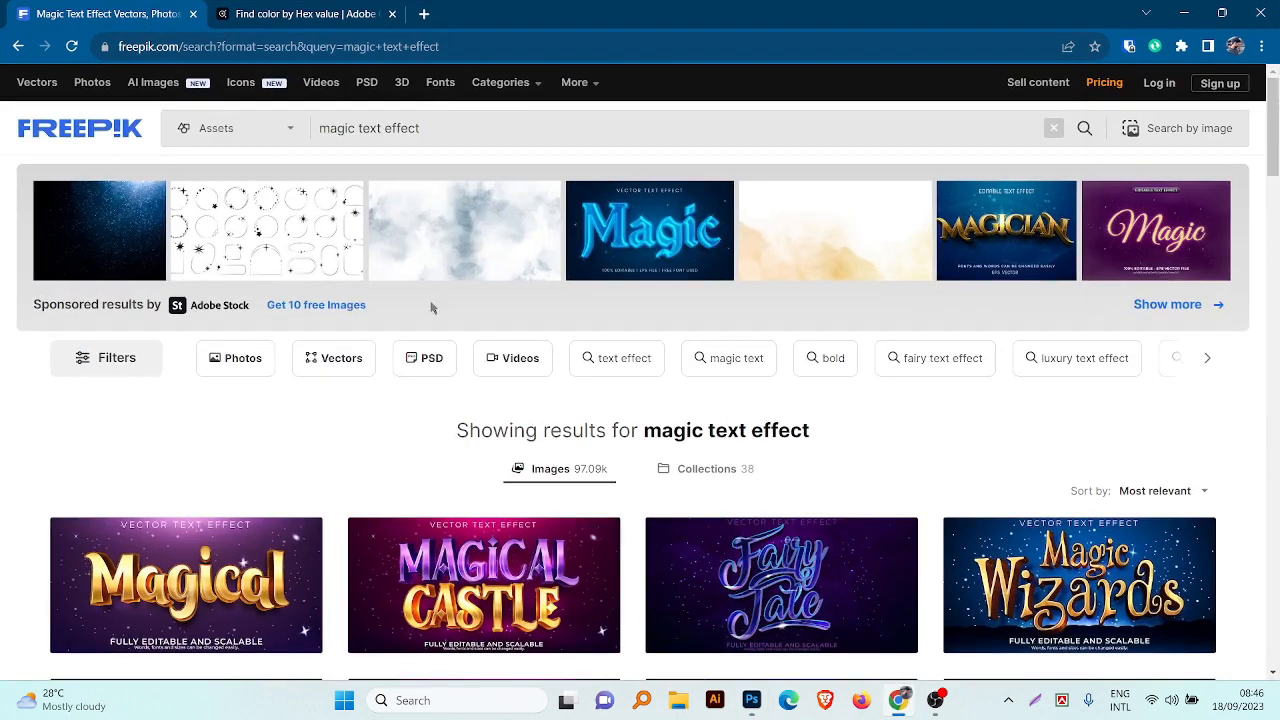
{"action": "scroll", "coordinate": [433, 308], "scroll_direction": "down", "scroll_amount": 3}
{"action": "scroll", "coordinate": [412, 185], "scroll_direction": "up", "scroll_amount": 2}
{"action": "left_click_drag", "start_coordinate": [426, 92], "coordinate": [301, 92]}
{"action": "scroll", "coordinate": [380, 262], "scroll_direction": "down", "scroll_amount": 2}
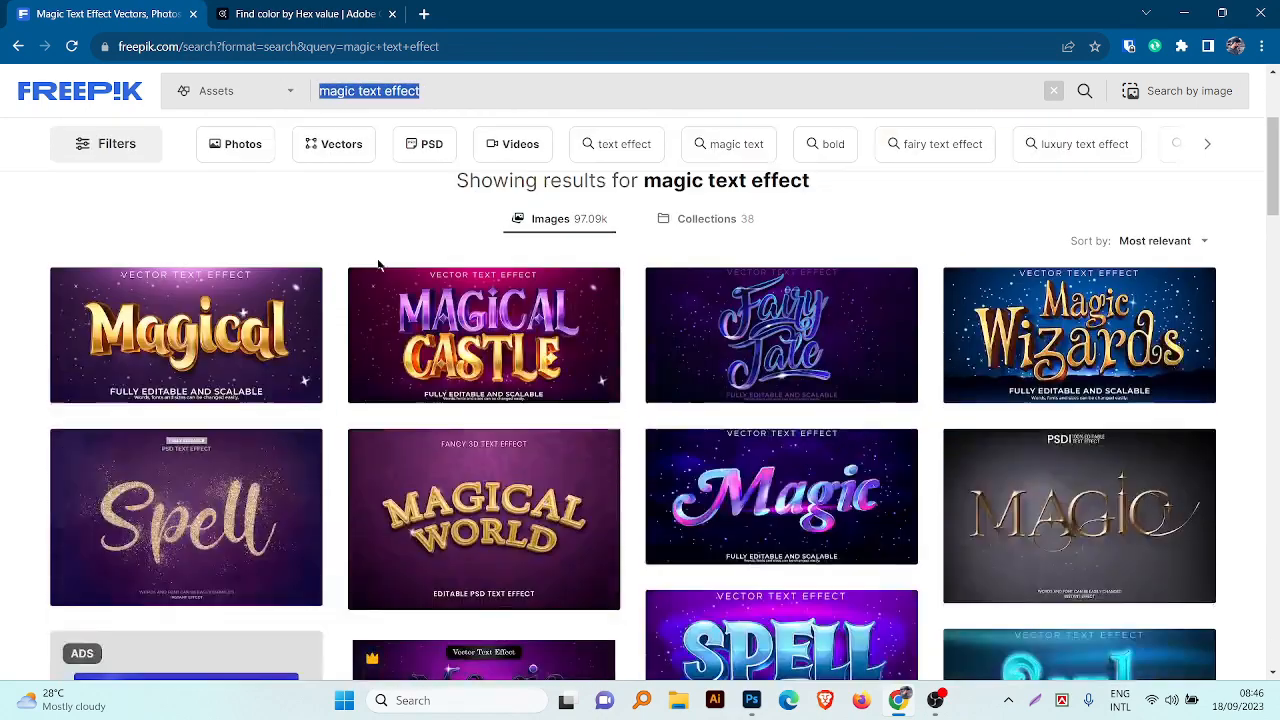
{"action": "scroll", "coordinate": [773, 413], "scroll_direction": "down", "scroll_amount": 3}
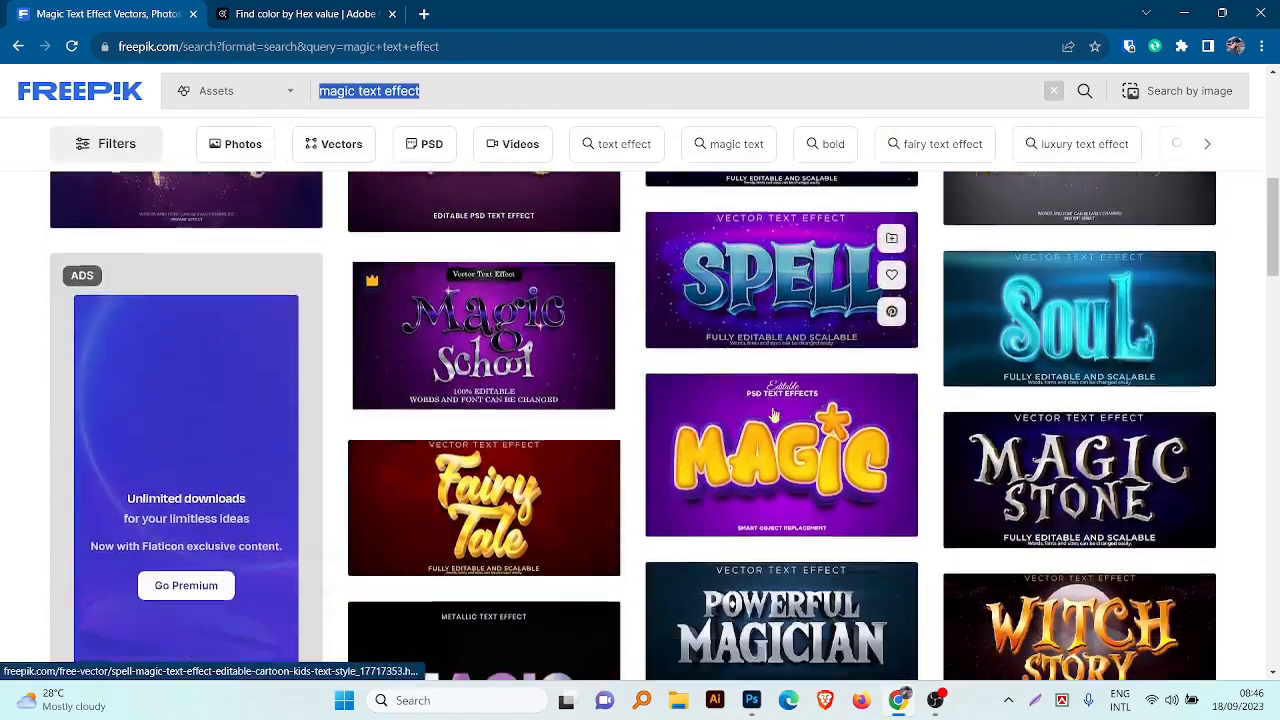
{"action": "scroll", "coordinate": [773, 413], "scroll_direction": "down", "scroll_amount": 5}
{"action": "scroll", "coordinate": [594, 434], "scroll_direction": "up", "scroll_amount": 1}
{"action": "scroll", "coordinate": [1094, 451], "scroll_direction": "down", "scroll_amount": 2}
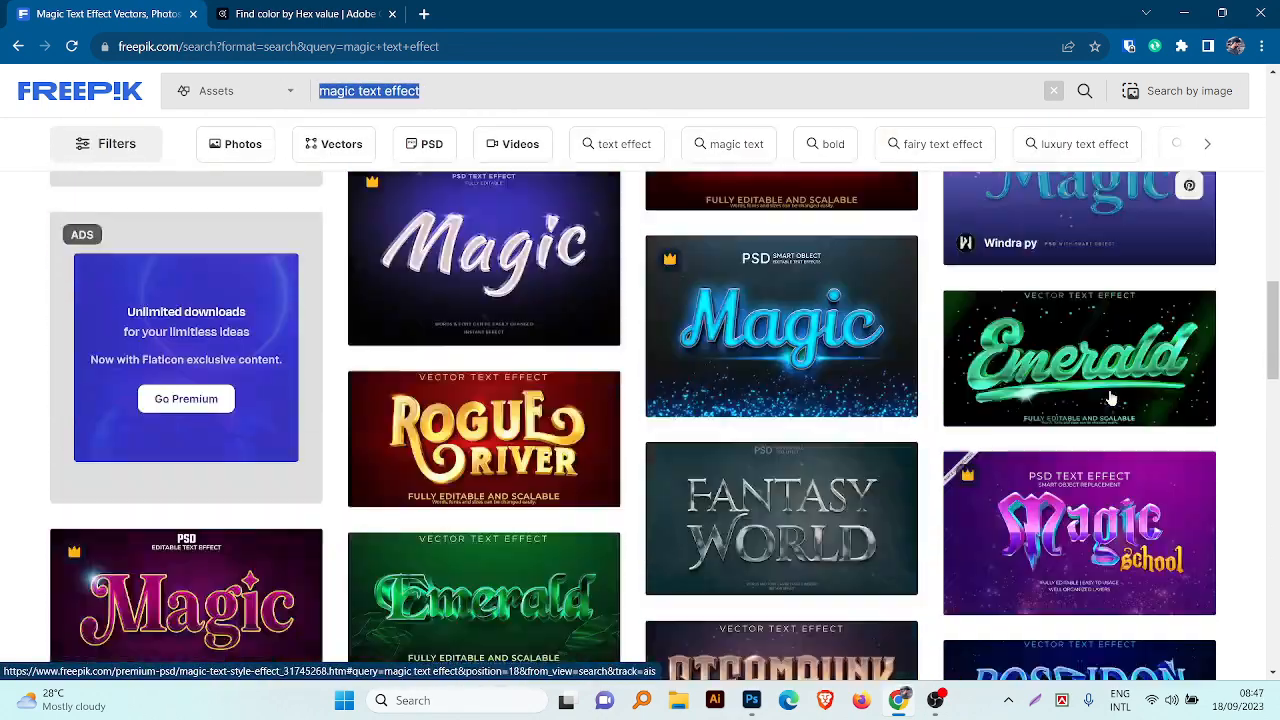
{"action": "scroll", "coordinate": [297, 414], "scroll_direction": "down", "scroll_amount": 3}
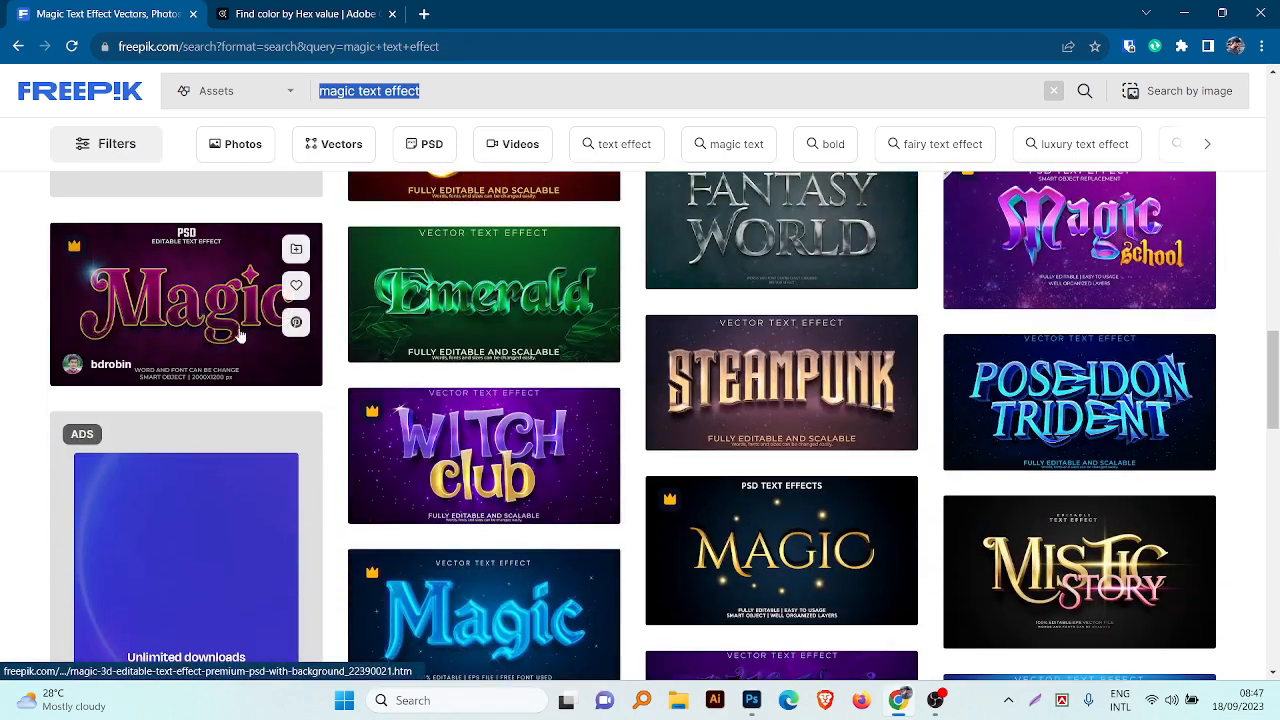
{"action": "scroll", "coordinate": [900, 394], "scroll_direction": "down", "scroll_amount": 6}
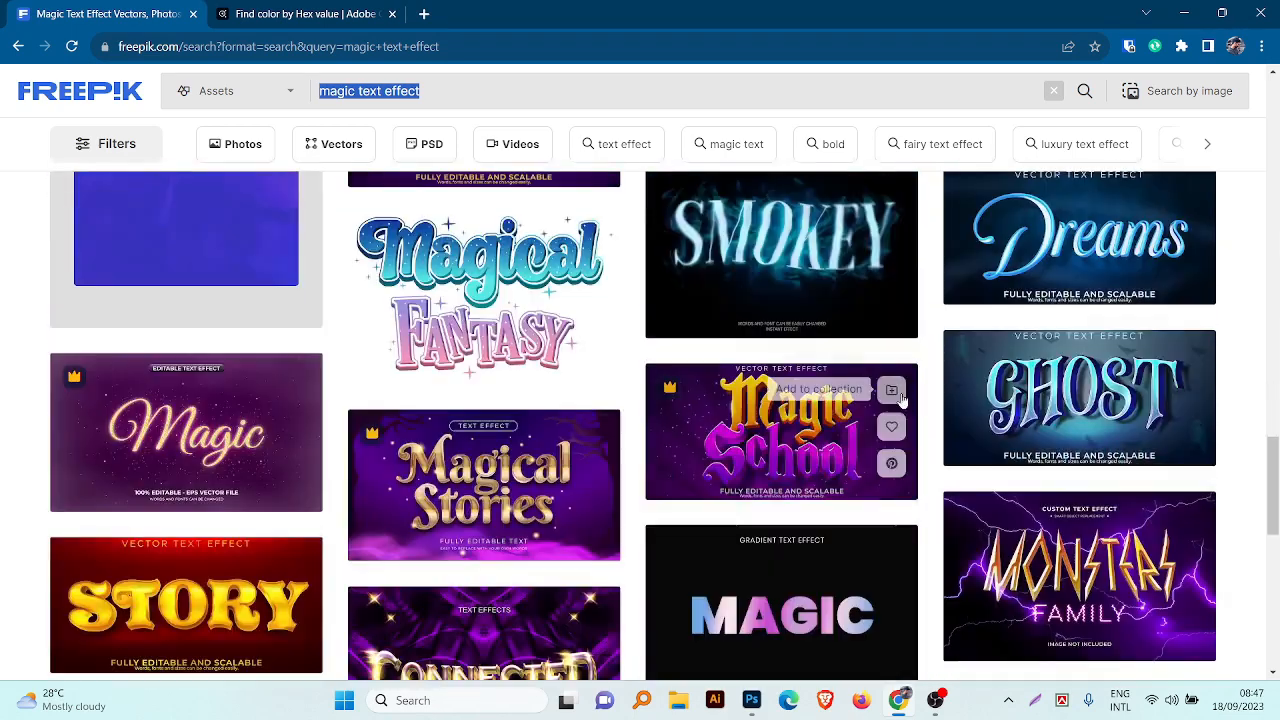
{"action": "scroll", "coordinate": [900, 398], "scroll_direction": "down", "scroll_amount": 5}
{"action": "scroll", "coordinate": [903, 400], "scroll_direction": "up", "scroll_amount": 6}
Step: Open the purple particles theme from Adobe Color's "Magic" results and copy a screenshot of its five swatches
{"action": "left_click", "coordinate": [360, 14]}
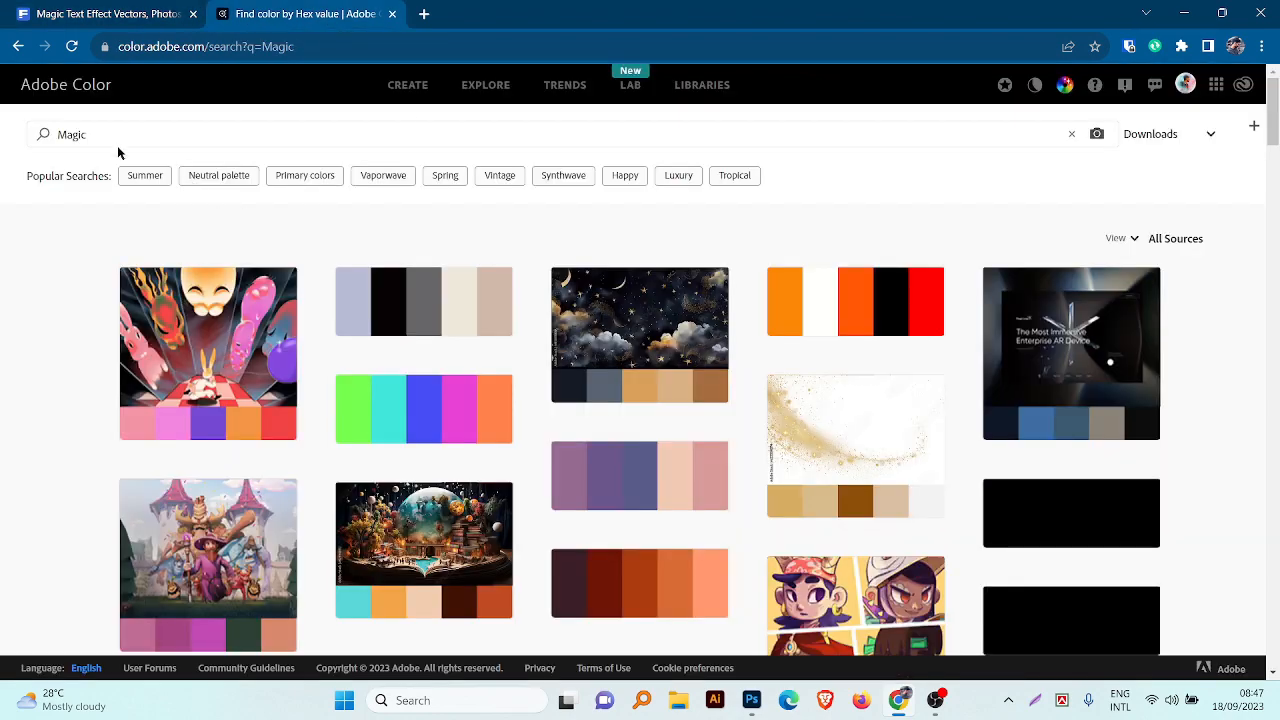
{"action": "scroll", "coordinate": [689, 234], "scroll_direction": "down", "scroll_amount": 5}
{"action": "left_click", "coordinate": [400, 250]}
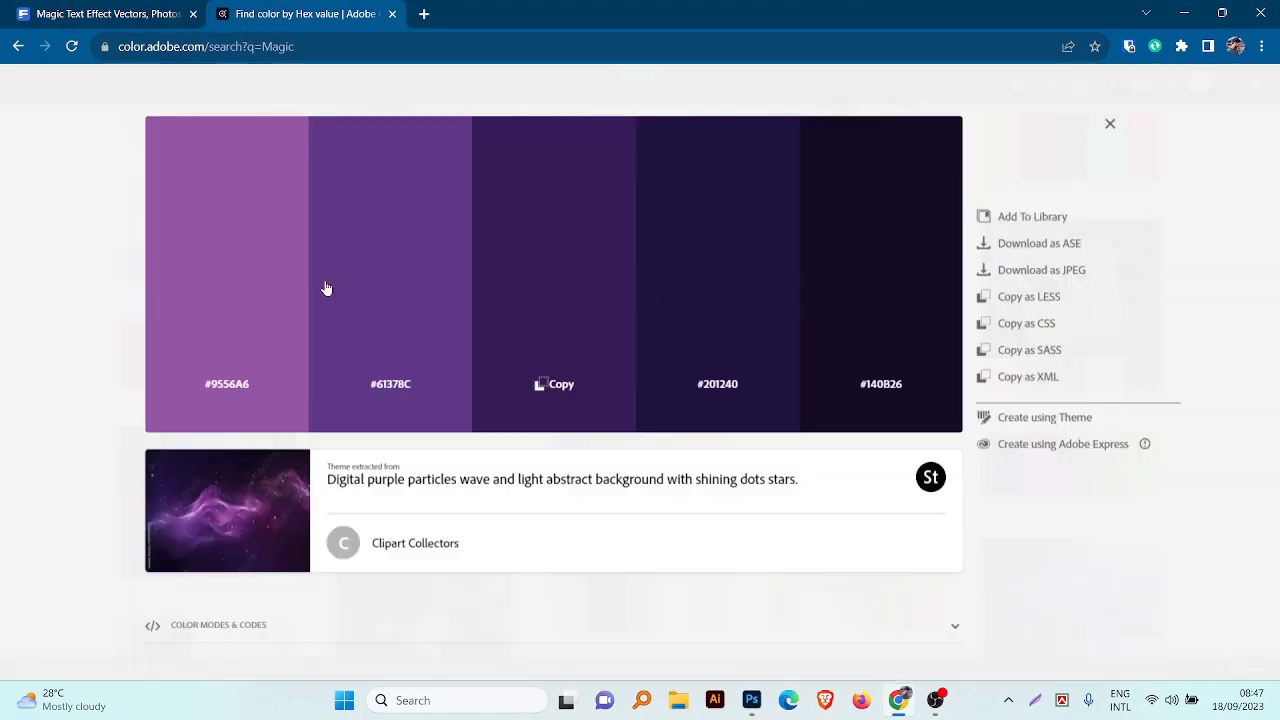
{"action": "left_click", "coordinate": [1035, 699]}
{"action": "left_click_drag", "start_coordinate": [145, 109], "coordinate": [962, 430]}
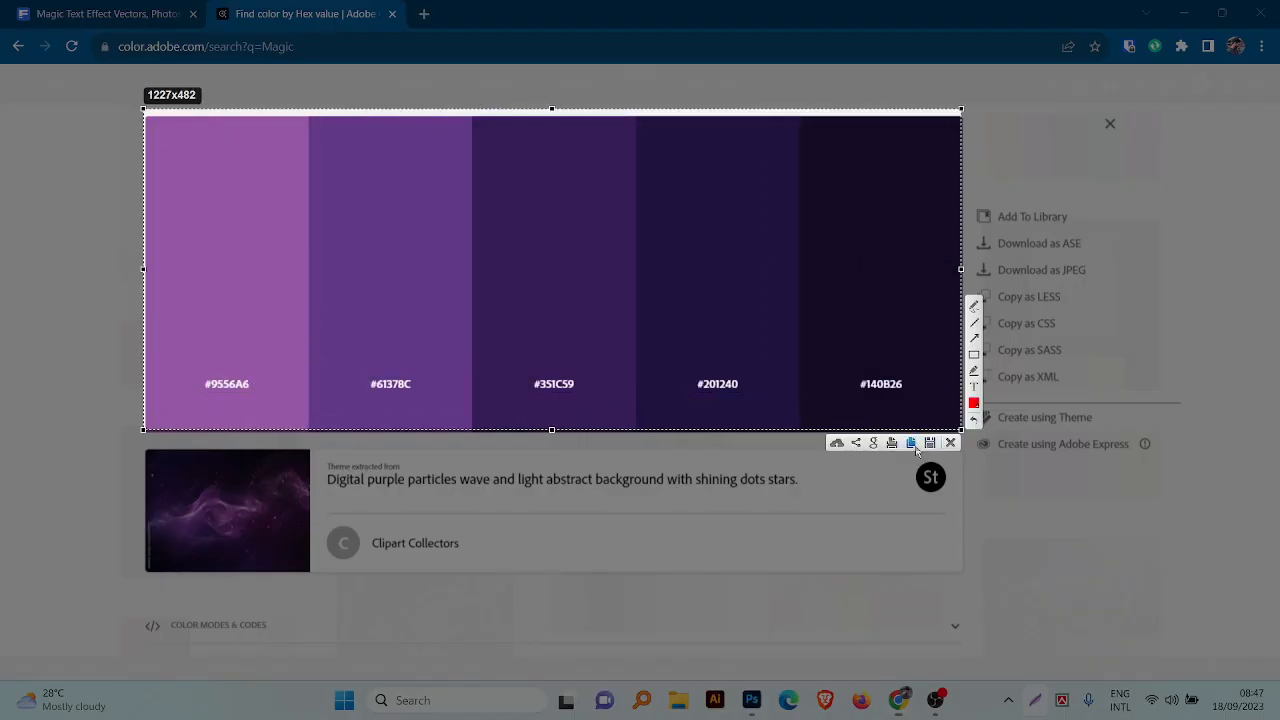
{"action": "left_click", "coordinate": [913, 444]}
Step: Switch to Photoshop, paste the palette screenshot and shrink it into the canvas's upper-left corner
{"action": "left_click", "coordinate": [752, 700]}
{"action": "left_click", "coordinate": [188, 161]}
{"action": "key", "text": "ctrl+v"}
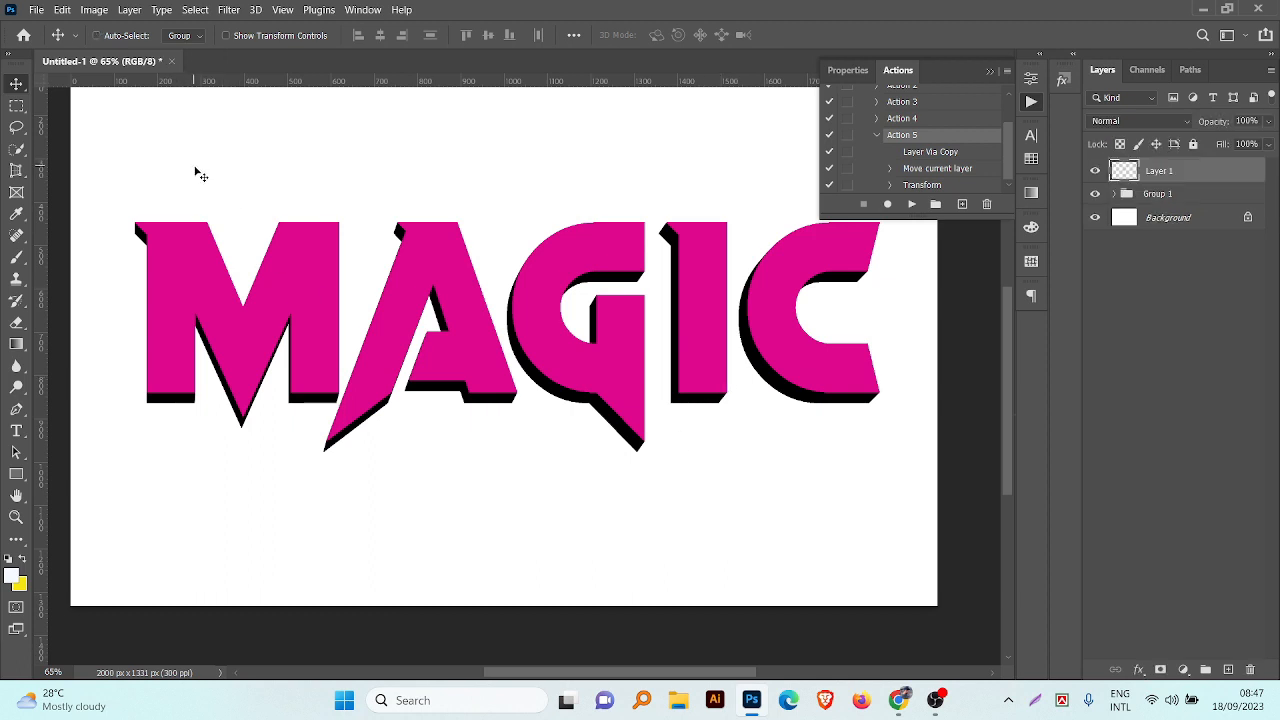
{"action": "key", "text": "ctrl+t"}
{"action": "scroll", "coordinate": [558, 422], "scroll_direction": "up", "scroll_amount": 4}
{"action": "left_click_drag", "start_coordinate": [551, 482], "coordinate": [388, 270]}
{"action": "left_click_drag", "start_coordinate": [601, 378], "coordinate": [374, 293]}
{"action": "left_click", "coordinate": [829, 37]}
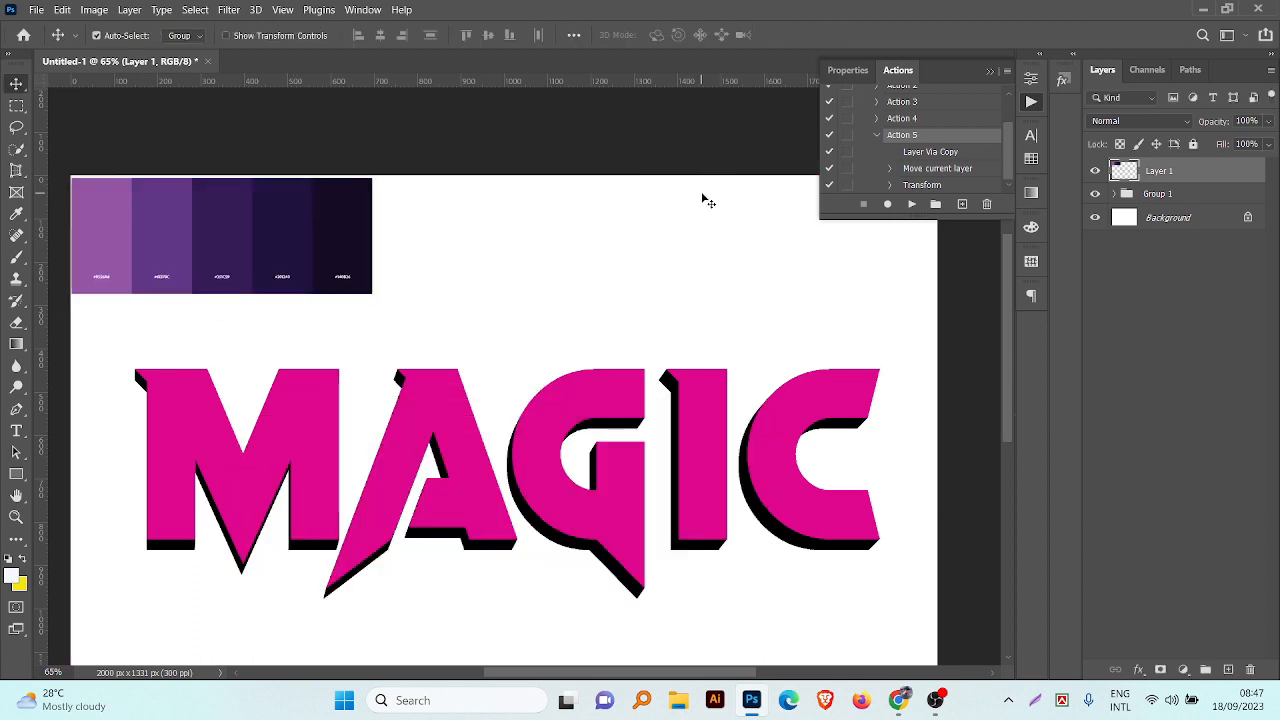
Step: Expand the text group and add a Bevel & Emboss effect to its topmost magic layer
{"action": "left_click", "coordinate": [361, 312]}
{"action": "scroll", "coordinate": [361, 312], "scroll_direction": "up", "scroll_amount": 1}
{"action": "left_click_drag", "start_coordinate": [708, 265], "coordinate": [933, 218]}
{"action": "left_click", "coordinate": [1113, 195]}
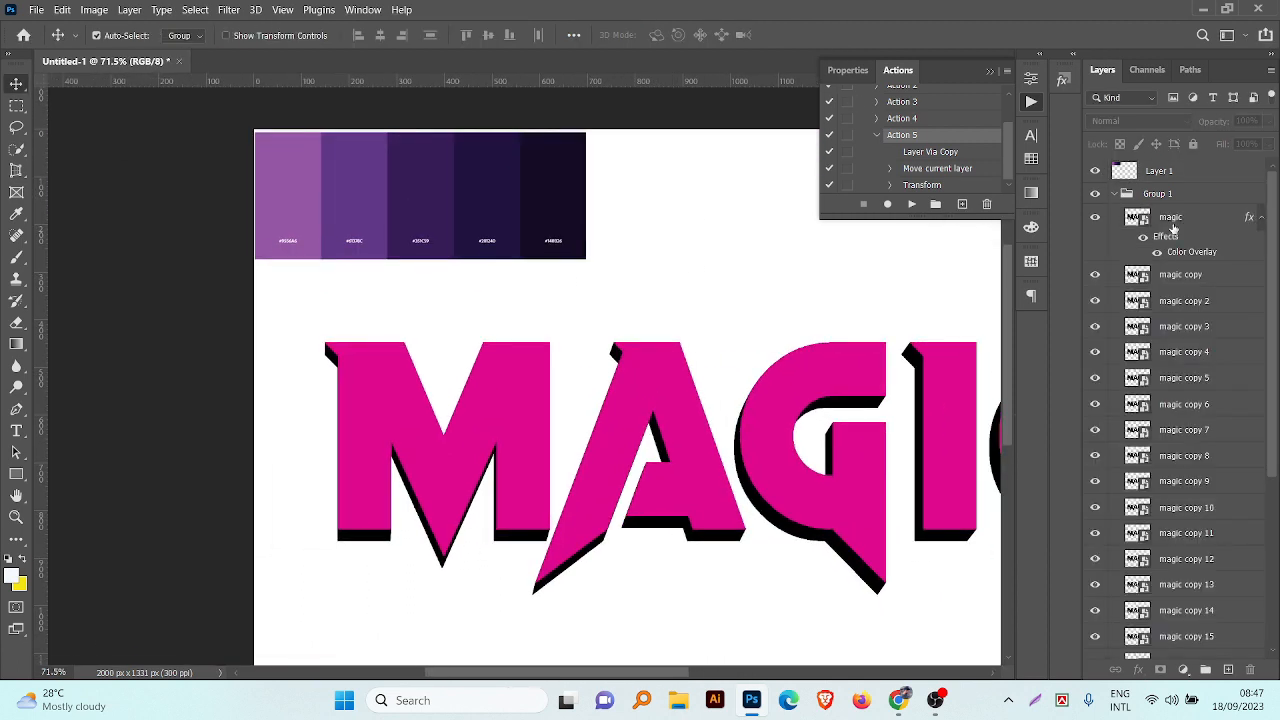
{"action": "left_click", "coordinate": [1173, 226]}
{"action": "left_click", "coordinate": [1139, 670]}
{"action": "left_click", "coordinate": [1147, 529]}
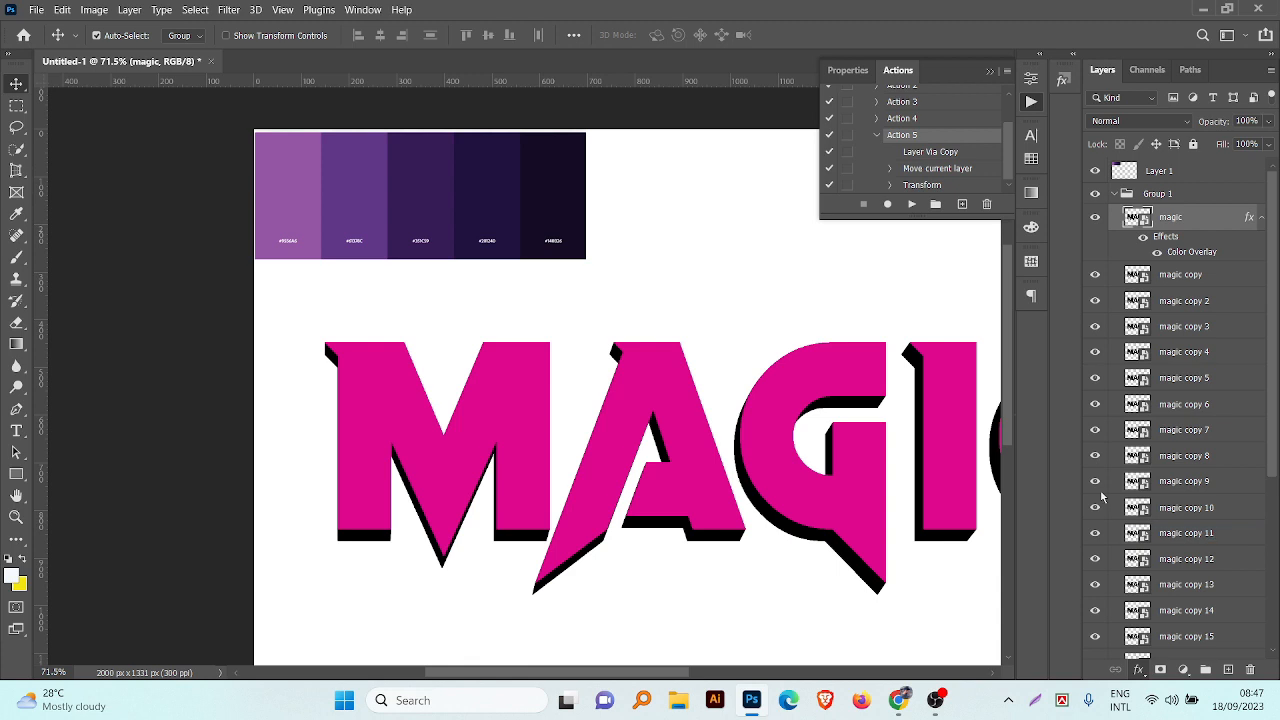
Step: Set the magic layer's Color Overlay to the palette's lightest purple, and open the Bevel & Emboss settings
{"action": "left_click", "coordinate": [626, 382]}
{"action": "left_click", "coordinate": [978, 283]}
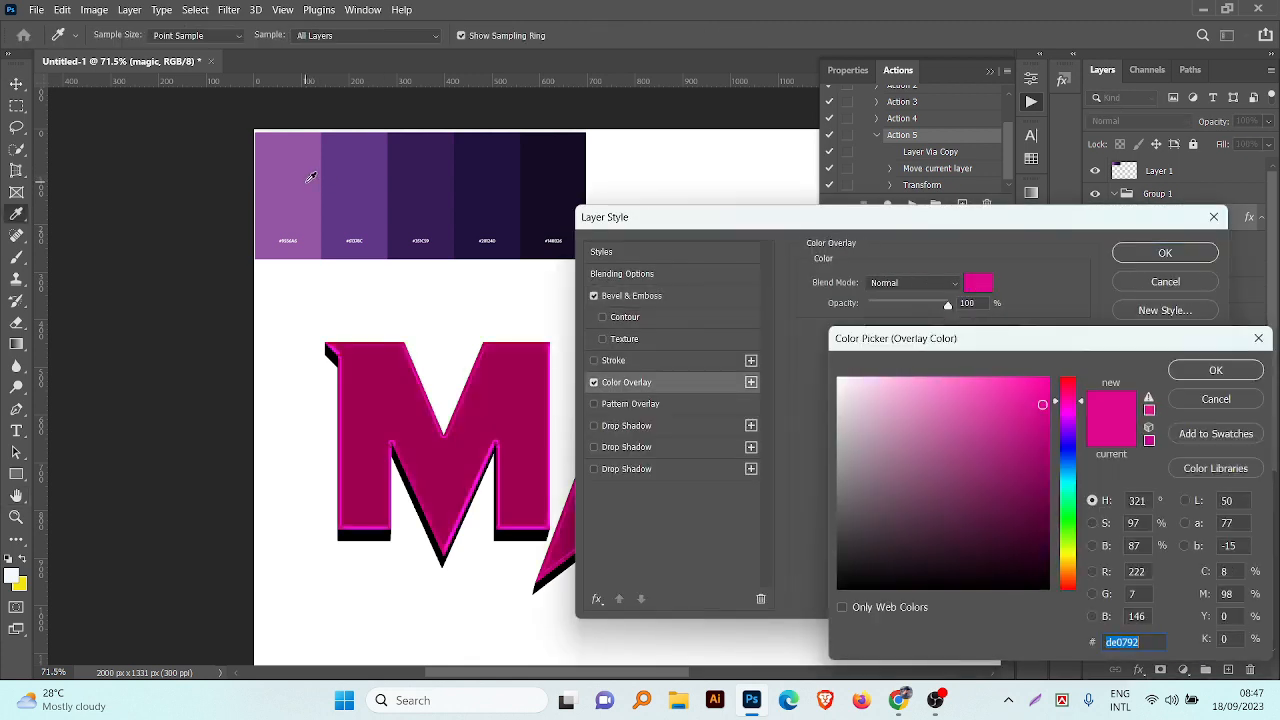
{"action": "left_click", "coordinate": [288, 195]}
{"action": "left_click", "coordinate": [1184, 372]}
{"action": "left_click", "coordinate": [640, 297]}
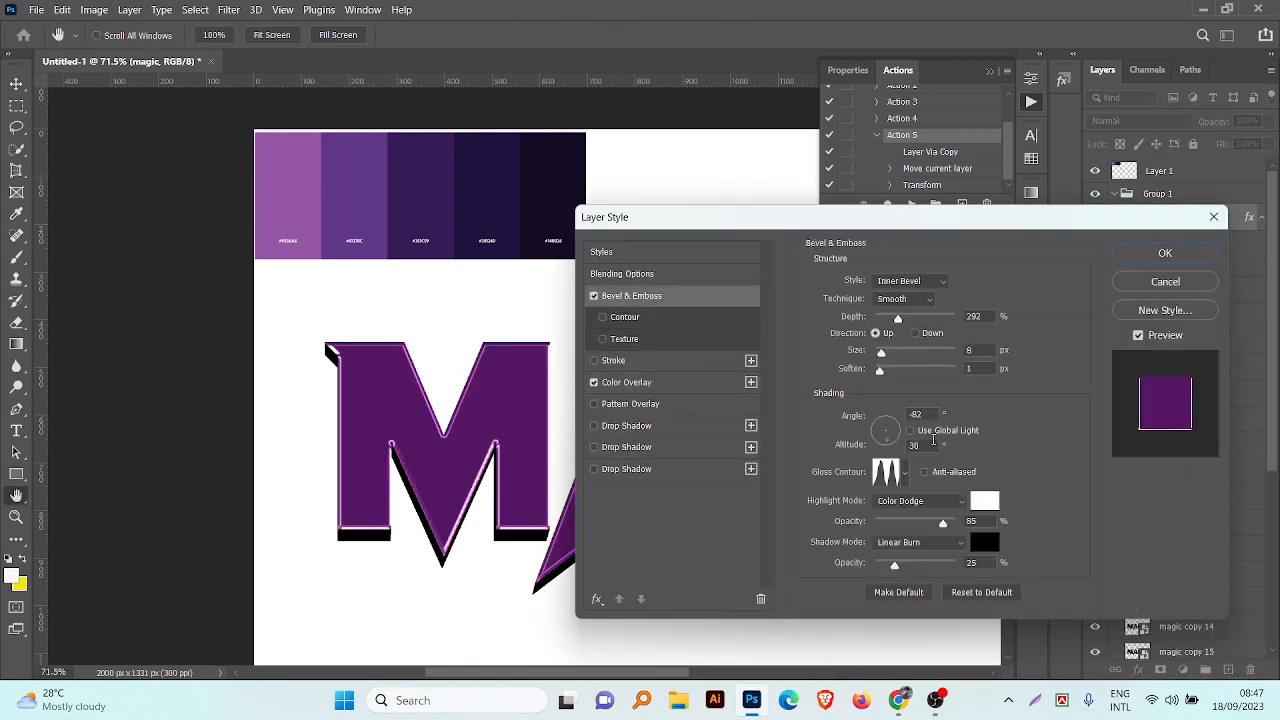
Step: Reset the Bevel & Emboss settings, choose the Inner Bevel style and apply the linear gloss contour
{"action": "left_click", "coordinate": [982, 592]}
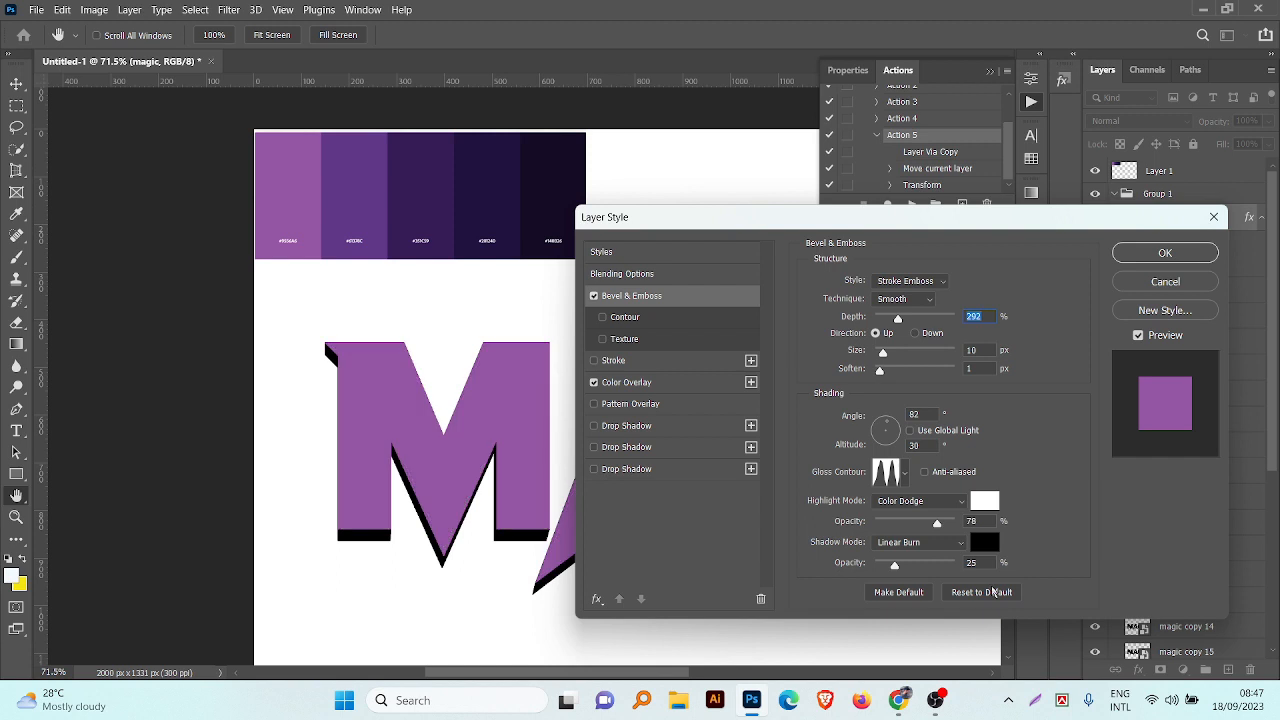
{"action": "left_click", "coordinate": [928, 281]}
{"action": "left_click", "coordinate": [905, 305]}
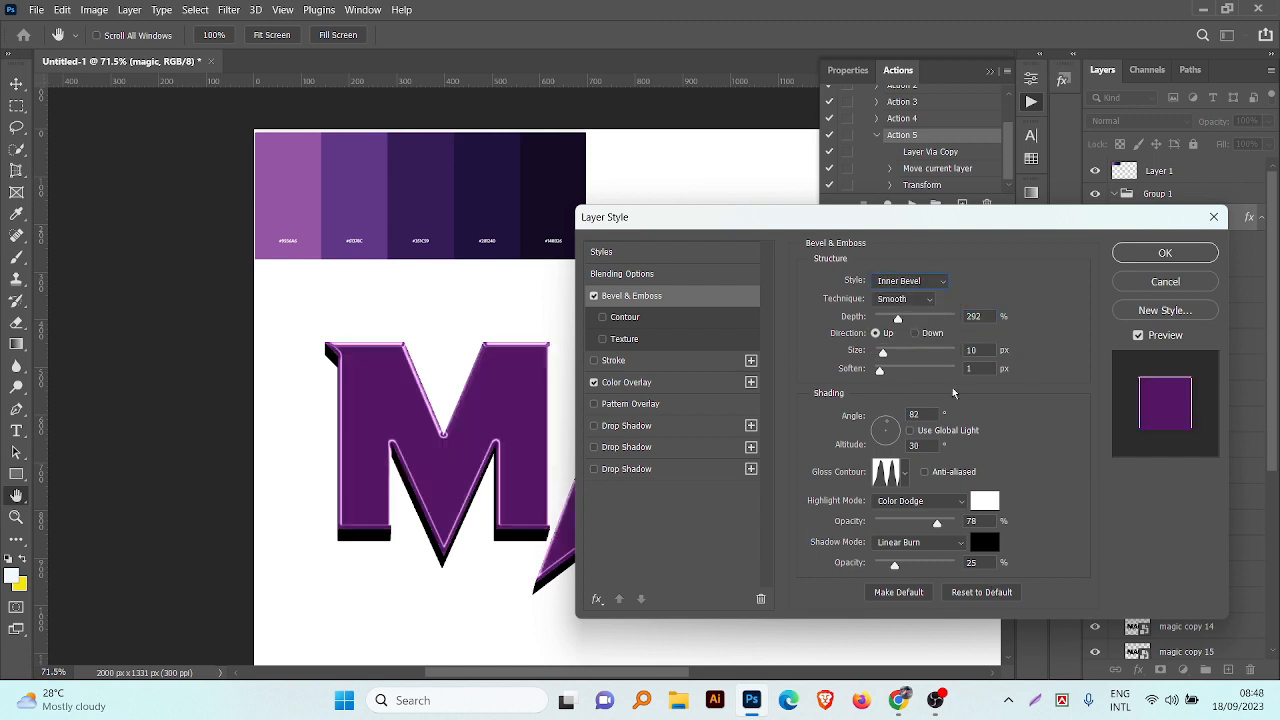
{"action": "left_click", "coordinate": [903, 472]}
{"action": "left_click", "coordinate": [812, 508]}
{"action": "left_click", "coordinate": [1031, 474]}
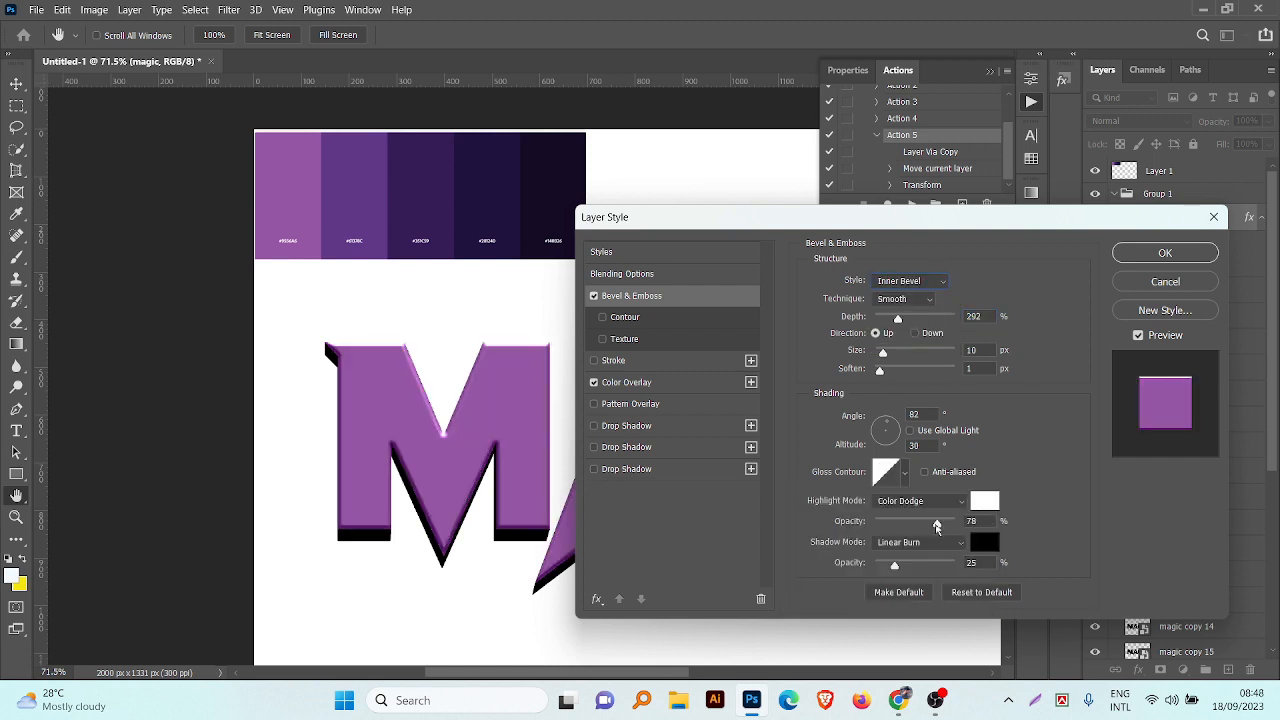
Step: Set the bevel's highlight opacity to 28%, shadow opacity to 13%, size to 13 px and soften to 0
{"action": "left_click_drag", "start_coordinate": [916, 525], "coordinate": [915, 523]}
{"action": "left_click_drag", "start_coordinate": [893, 566], "coordinate": [885, 566]}
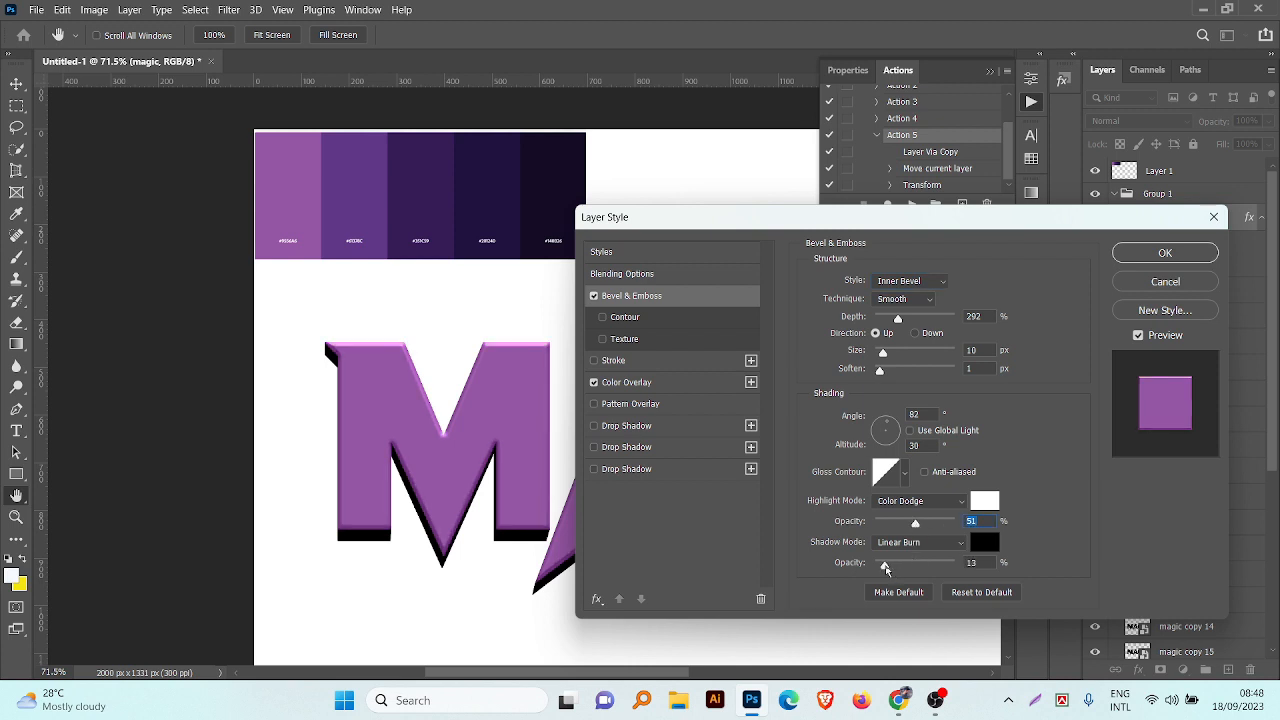
{"action": "left_click_drag", "start_coordinate": [914, 524], "coordinate": [898, 526]}
{"action": "left_click_drag", "start_coordinate": [884, 353], "coordinate": [890, 353]}
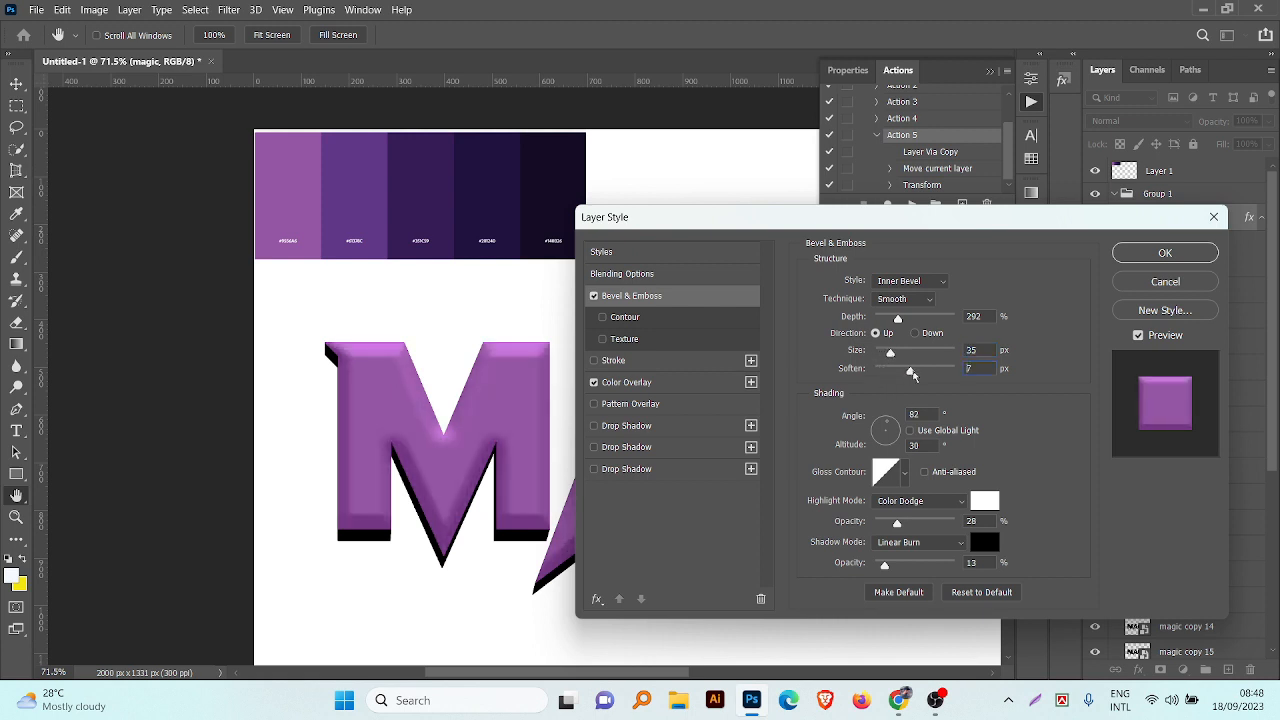
{"action": "left_click_drag", "start_coordinate": [890, 354], "coordinate": [887, 354]}
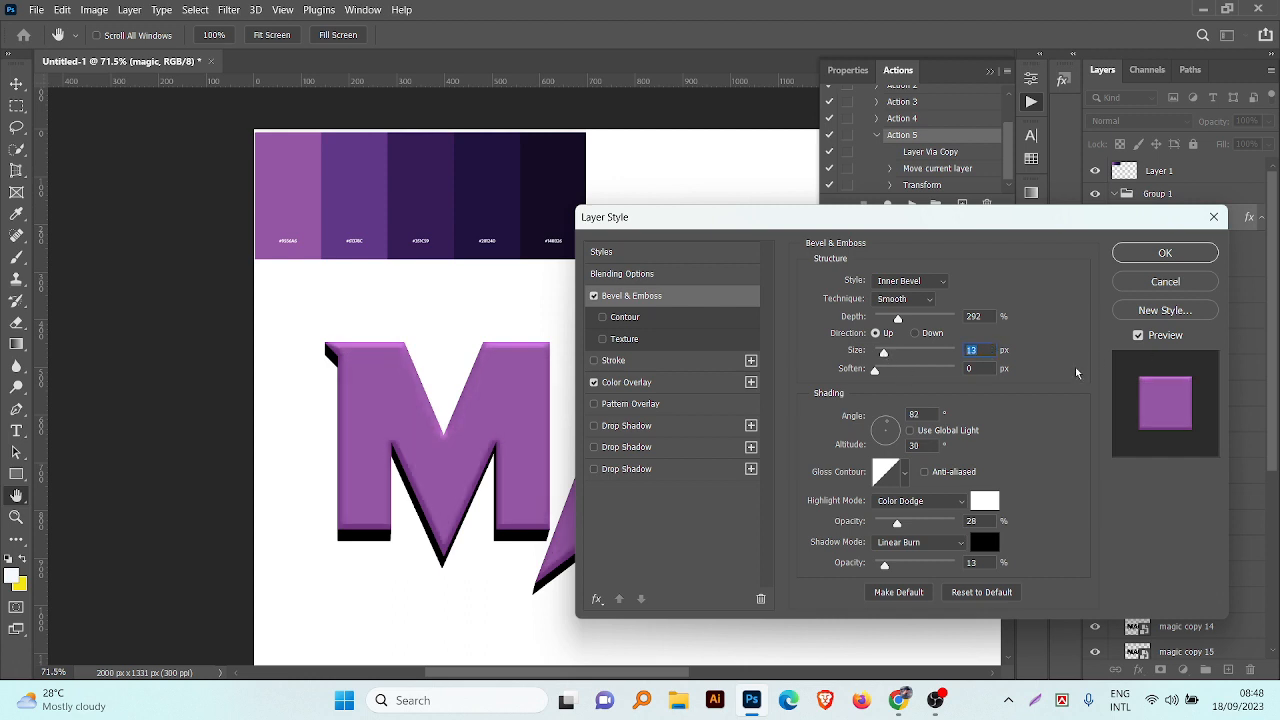
Step: Add a Satin effect to the magic layer and set its color to white
{"action": "left_click", "coordinate": [597, 598]}
{"action": "left_click", "coordinate": [625, 491]}
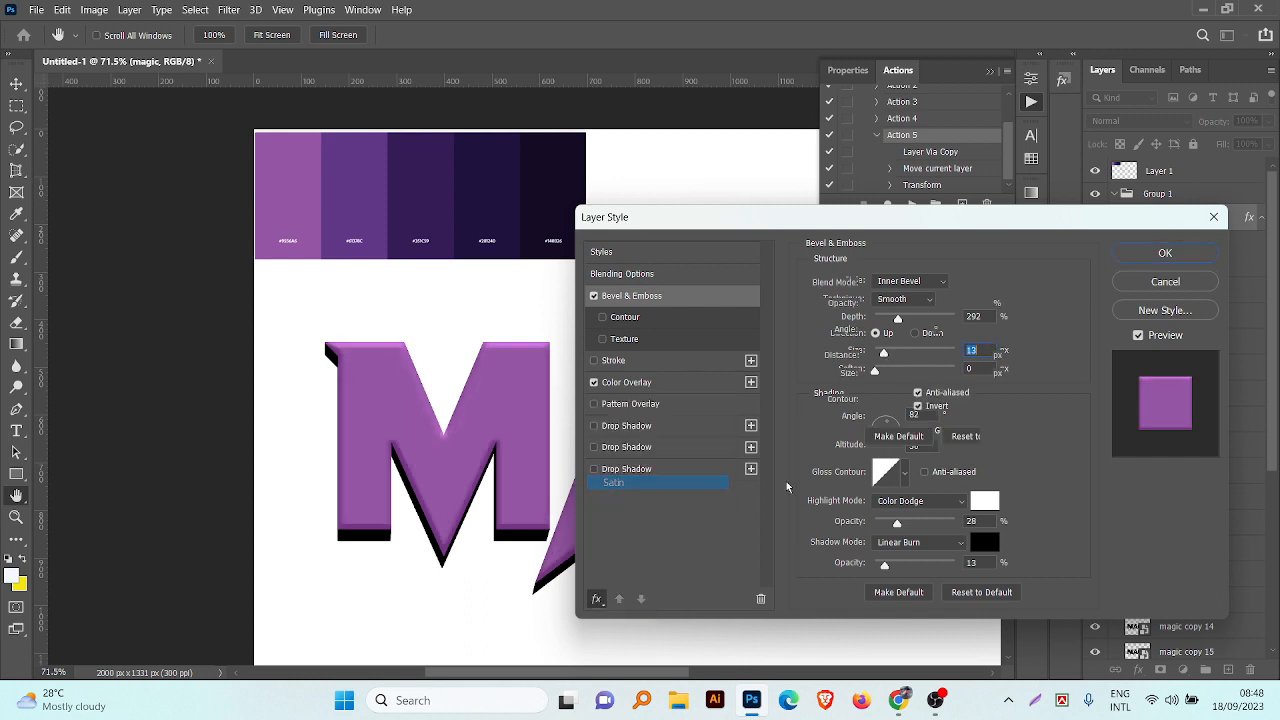
{"action": "left_click", "coordinate": [978, 283]}
{"action": "left_click", "coordinate": [354, 207]}
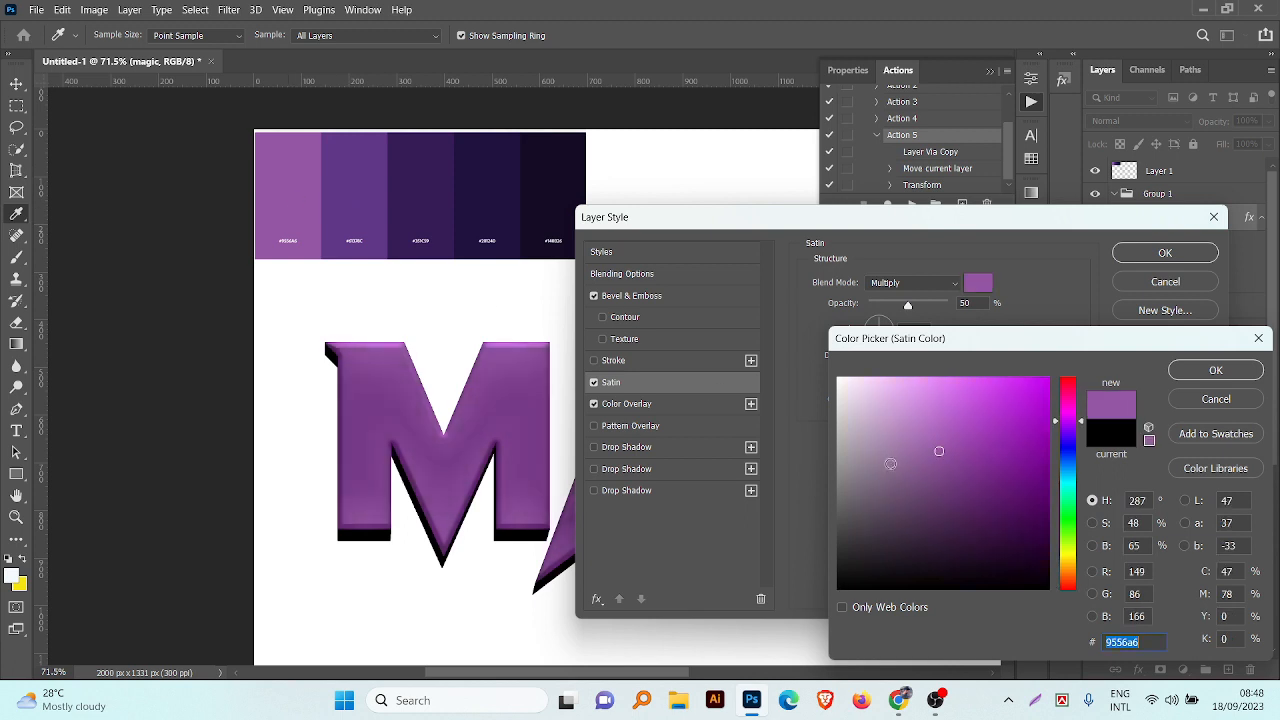
{"action": "left_click", "coordinate": [869, 387]}
{"action": "left_click_drag", "start_coordinate": [868, 386], "coordinate": [837, 378]}
{"action": "left_click", "coordinate": [1024, 456]}
{"action": "left_click", "coordinate": [1216, 370]}
Step: Set the Satin effect to Overlay blending with distance 31 px and size 92 px, and apply the layer style
{"action": "left_click", "coordinate": [913, 283]}
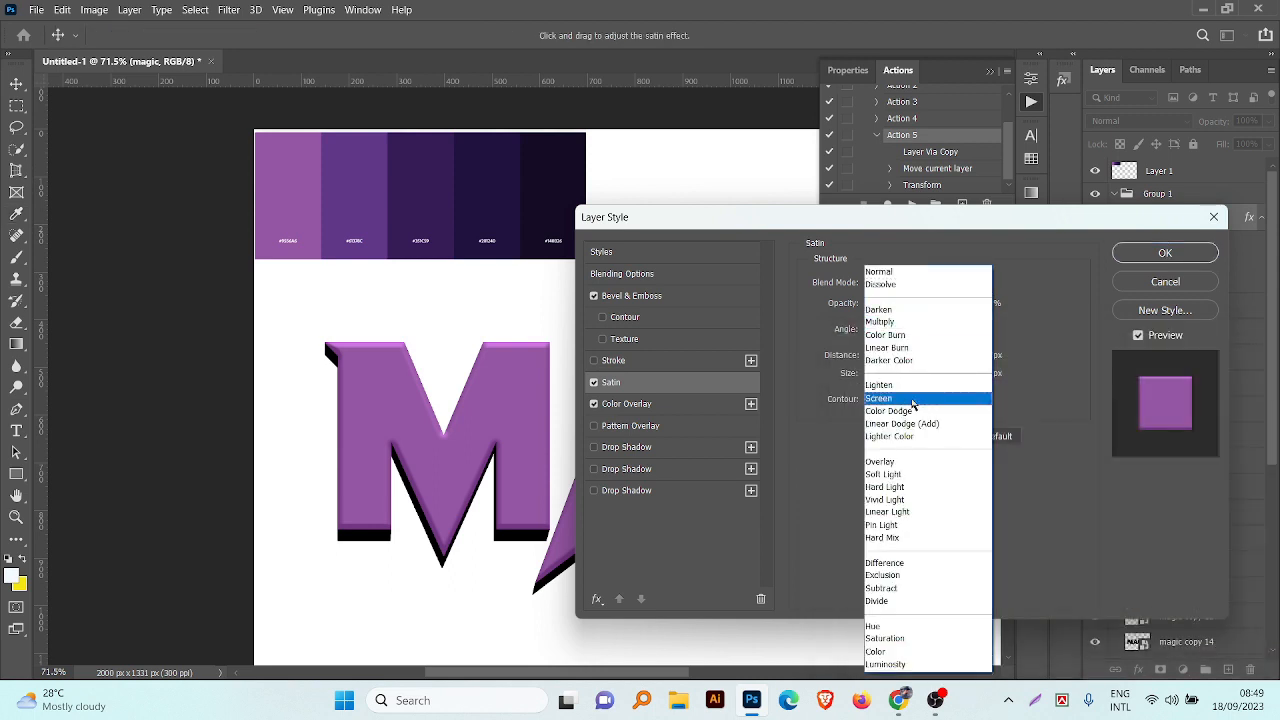
{"action": "left_click", "coordinate": [904, 463]}
{"action": "left_click", "coordinate": [914, 286]}
{"action": "left_click", "coordinate": [921, 476]}
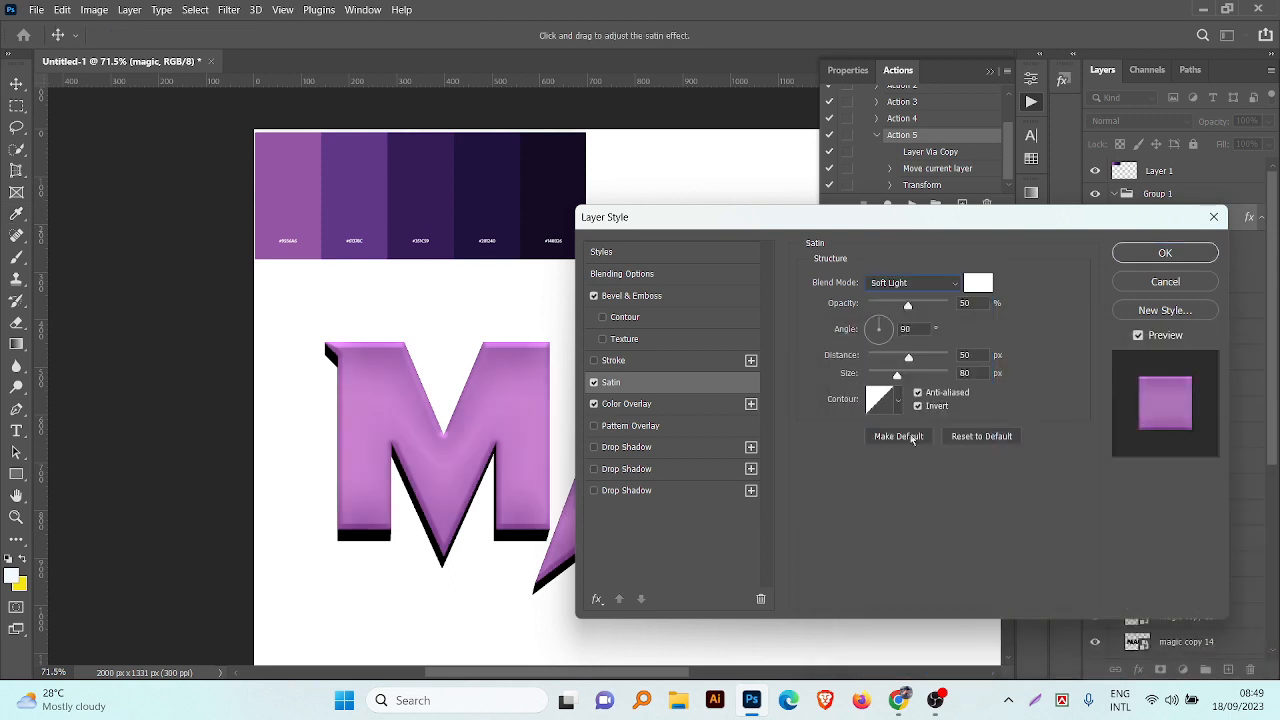
{"action": "left_click", "coordinate": [905, 284]}
{"action": "left_click", "coordinate": [901, 400]}
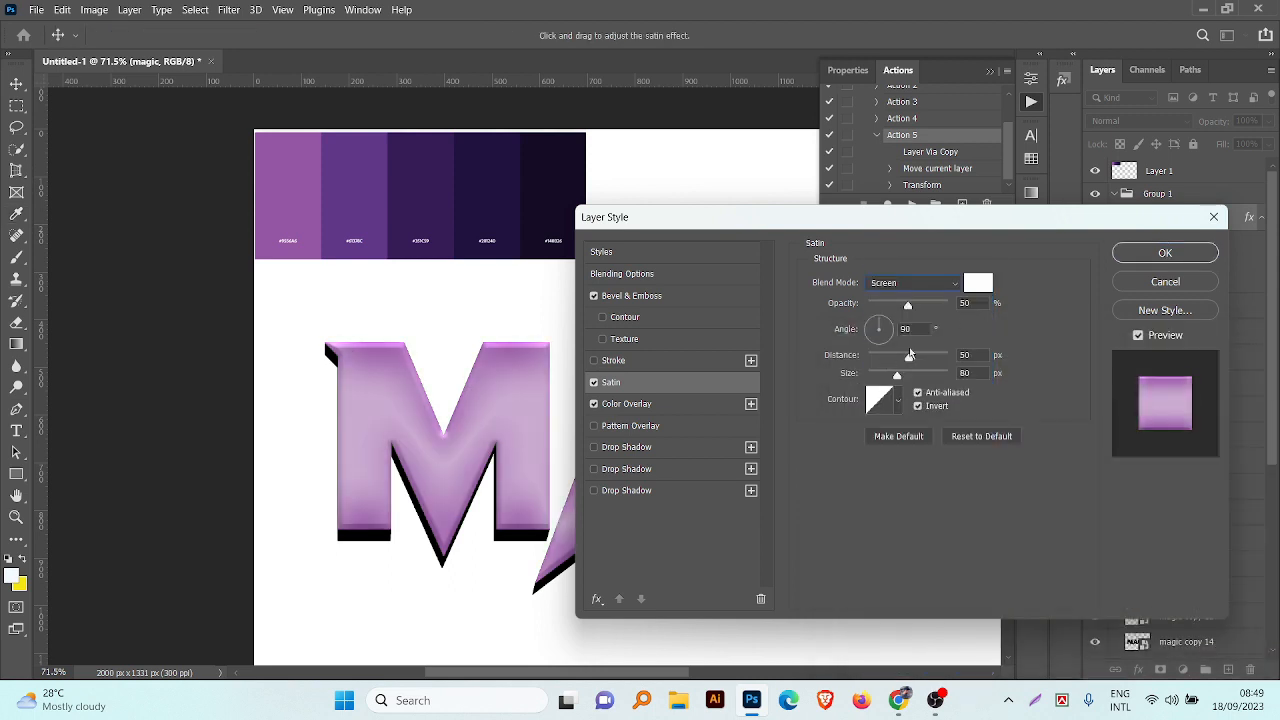
{"action": "mouse_move", "coordinate": [910, 354]}
{"action": "left_mouse_down"}
{"action": "mouse_move", "coordinate": [890, 377]}
{"action": "mouse_move", "coordinate": [850, 376]}
{"action": "mouse_move", "coordinate": [881, 357]}
{"action": "mouse_move", "coordinate": [875, 379]}
{"action": "mouse_move", "coordinate": [899, 376]}
{"action": "left_mouse_up"}
{"action": "left_click", "coordinate": [918, 284]}
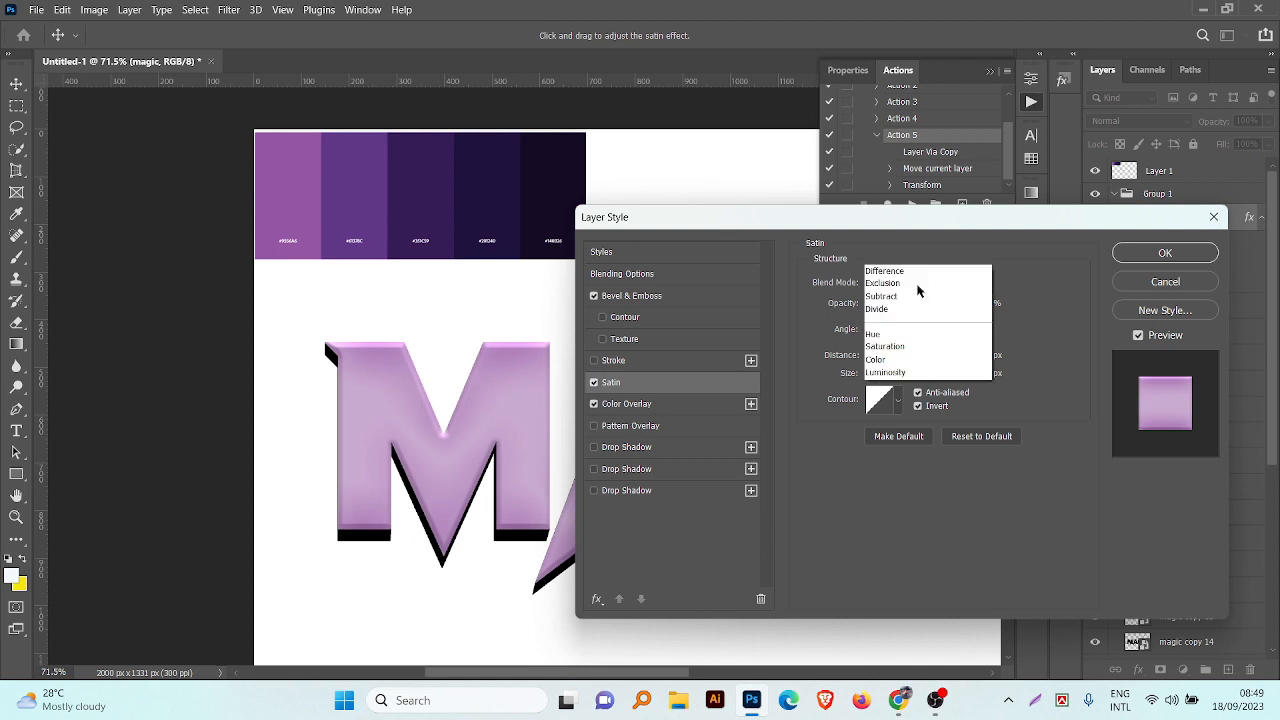
{"action": "left_click", "coordinate": [920, 436]}
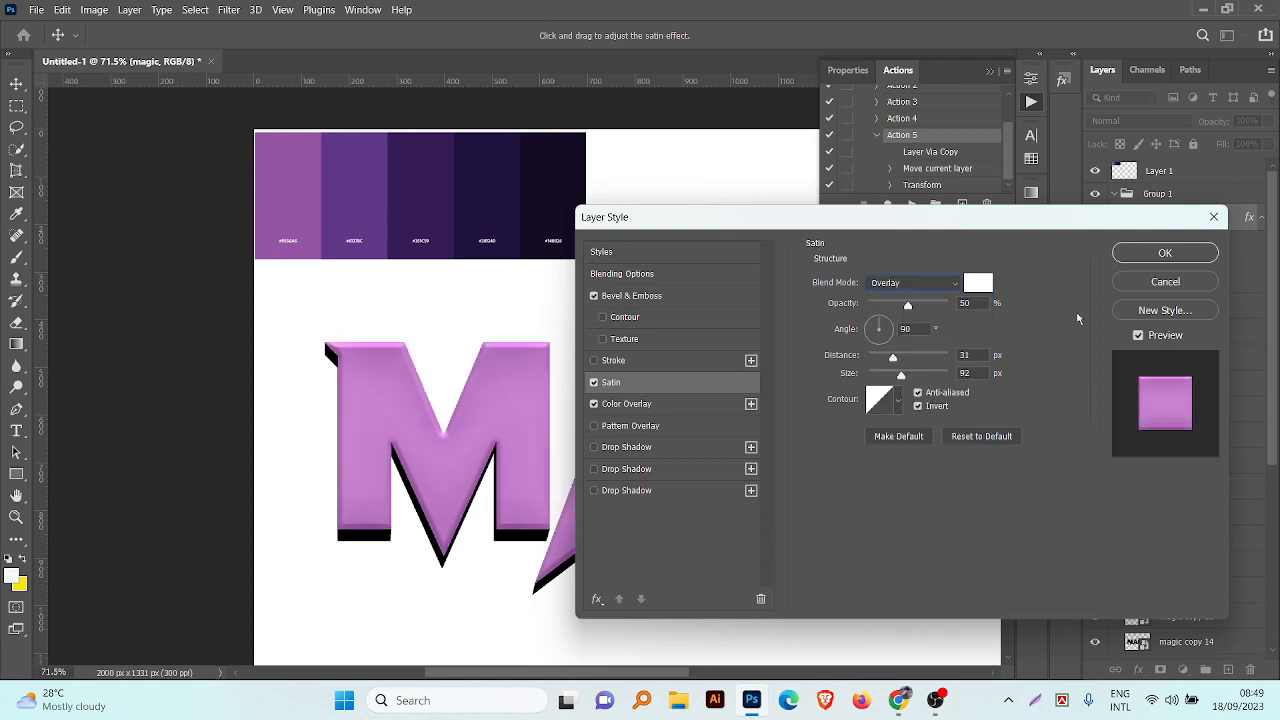
{"action": "left_click", "coordinate": [1165, 253]}
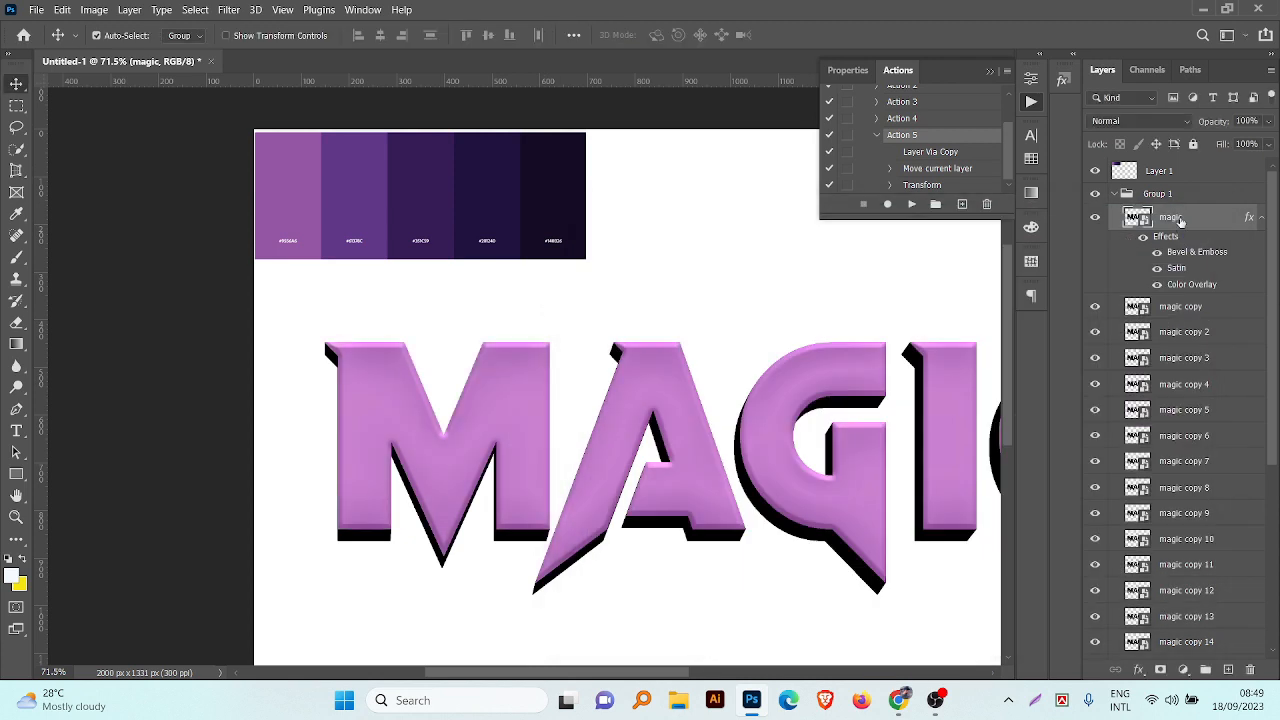
Step: Copy the magic layer's style and paste it onto all the copies down to magic copy 25
{"action": "right_click", "coordinate": [1181, 221]}
{"action": "left_click", "coordinate": [1005, 473]}
{"action": "scroll", "coordinate": [1174, 516], "scroll_direction": "down", "scroll_amount": 5}
{"action": "left_click", "coordinate": [1199, 623], "text": "shift"}
{"action": "right_click", "coordinate": [1199, 623]}
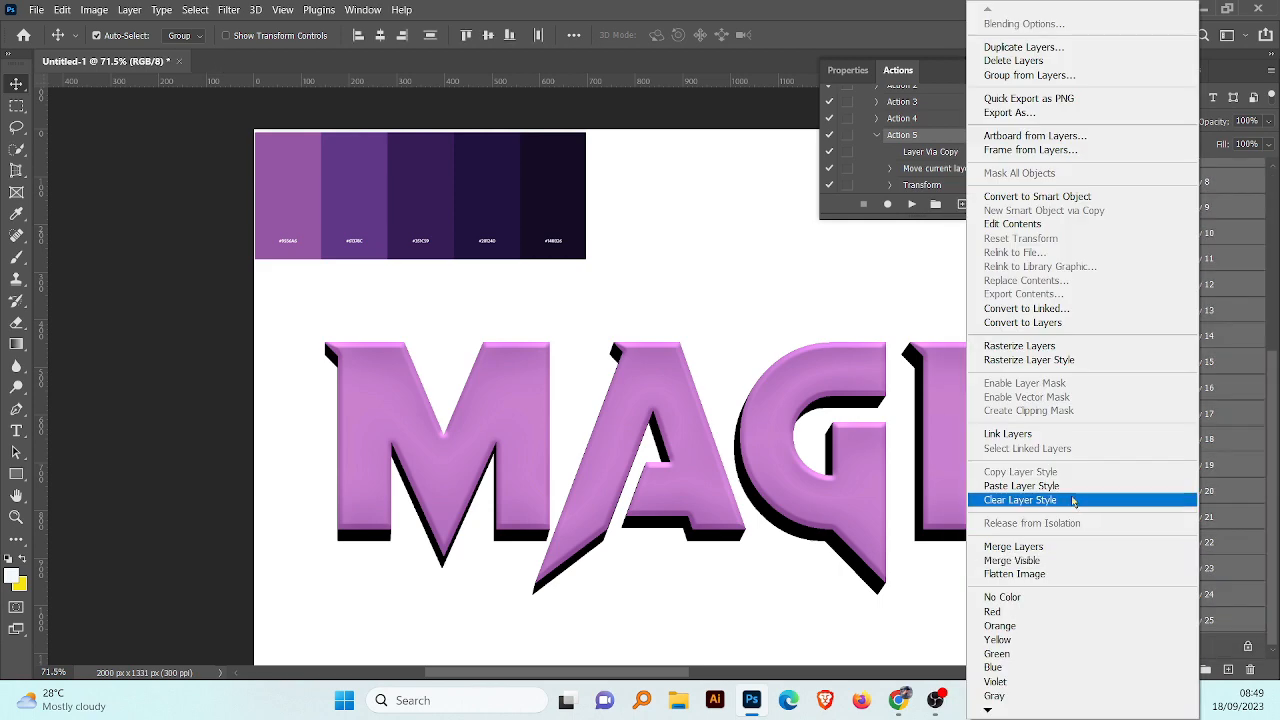
{"action": "left_click", "coordinate": [1069, 486]}
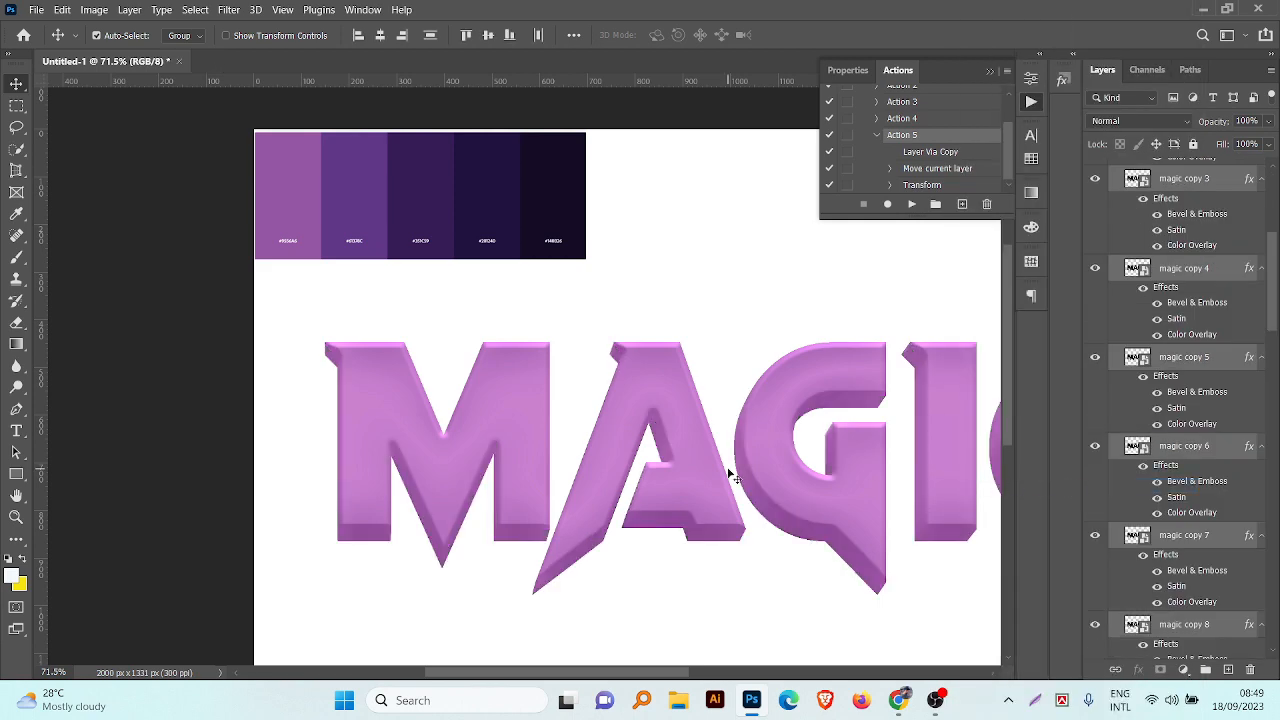
{"action": "scroll", "coordinate": [735, 477], "scroll_direction": "down", "scroll_amount": 5}
{"action": "scroll", "coordinate": [1136, 281], "scroll_direction": "up", "scroll_amount": 5}
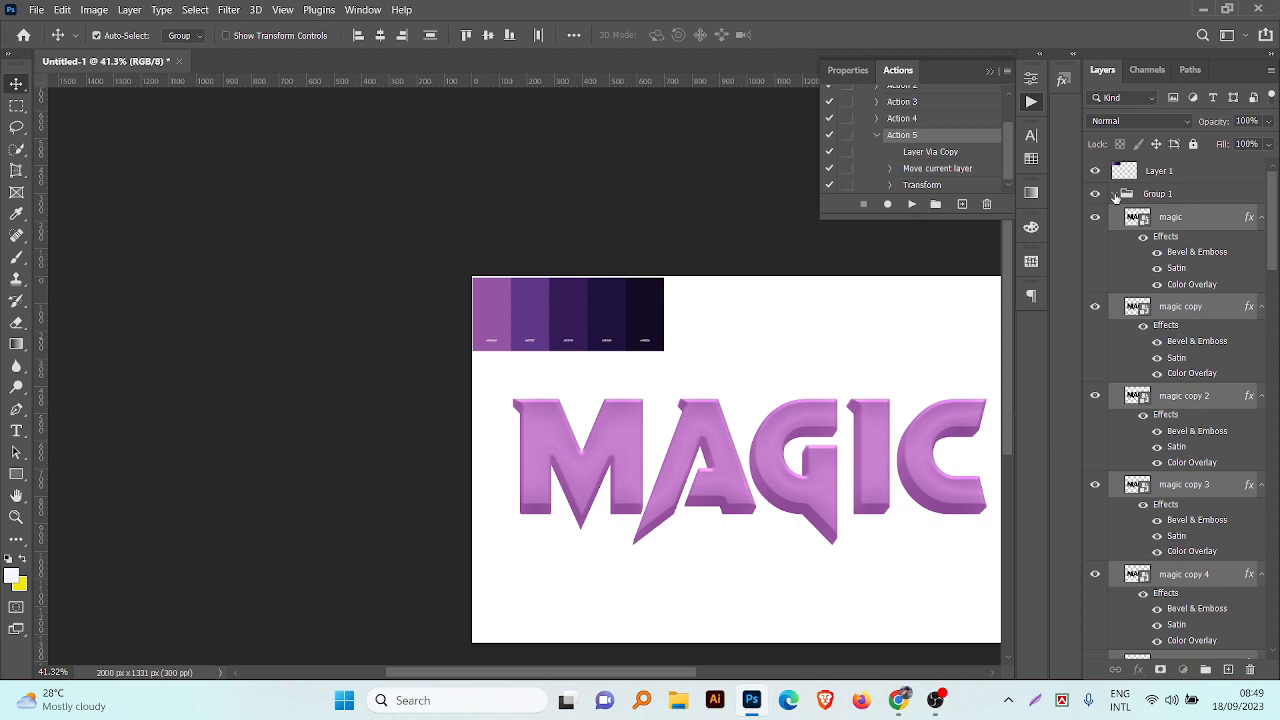
Step: Collapse Group 1 and add a solid color fill above the Background using the palette's third swatch, #351c59
{"action": "left_click", "coordinate": [1116, 195]}
{"action": "left_click", "coordinate": [1214, 473]}
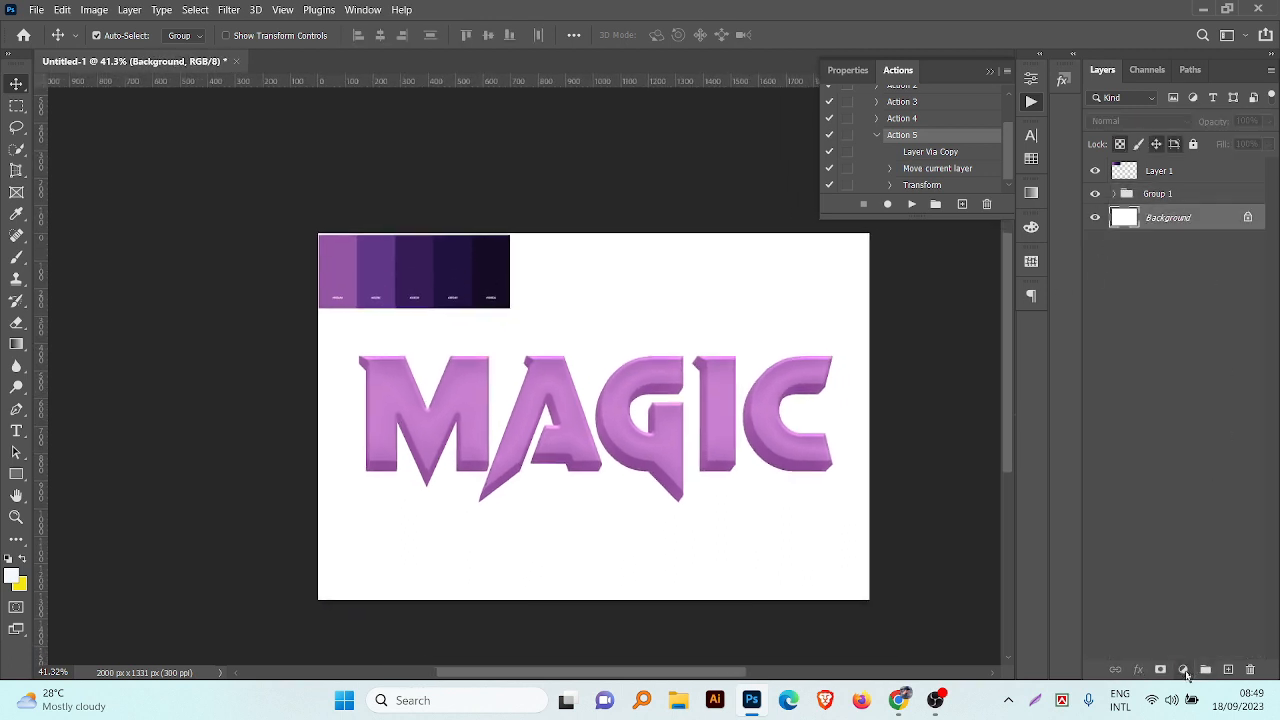
{"action": "left_click", "coordinate": [1184, 670]}
{"action": "left_click", "coordinate": [1166, 372]}
{"action": "left_click", "coordinate": [443, 266]}
{"action": "left_click", "coordinate": [414, 268]}
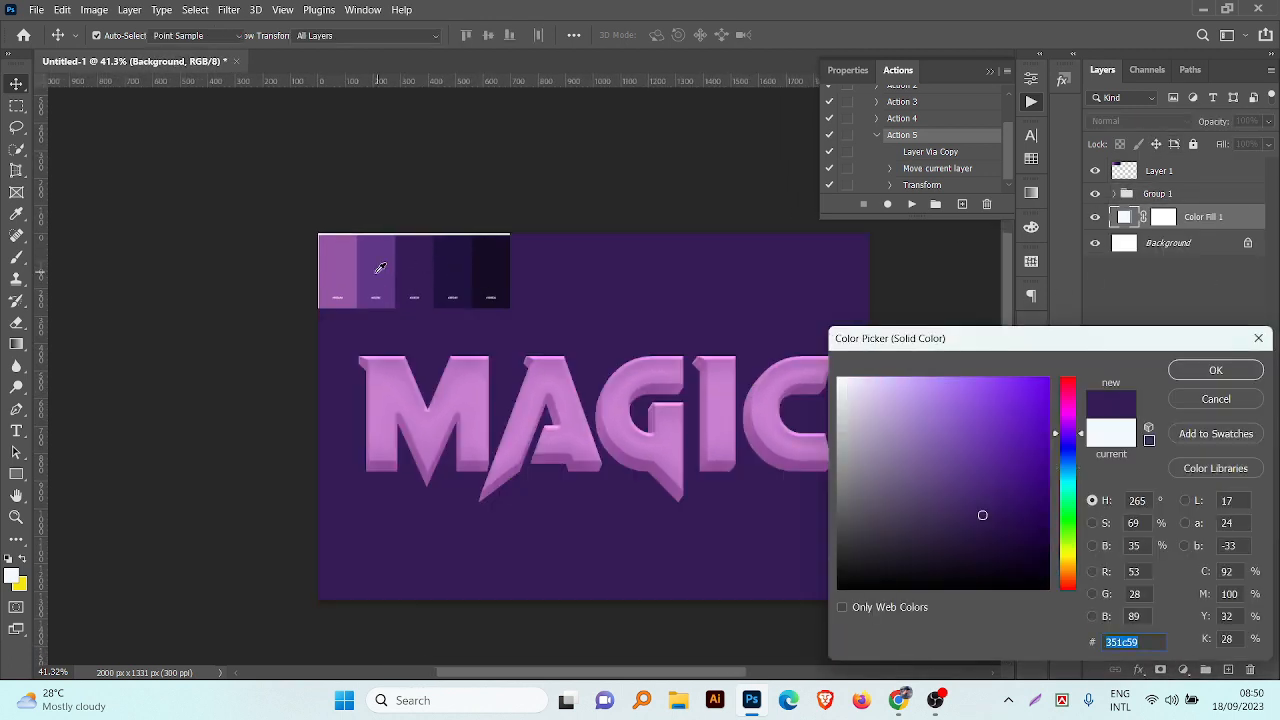
{"action": "left_click", "coordinate": [380, 267]}
{"action": "left_click", "coordinate": [446, 262]}
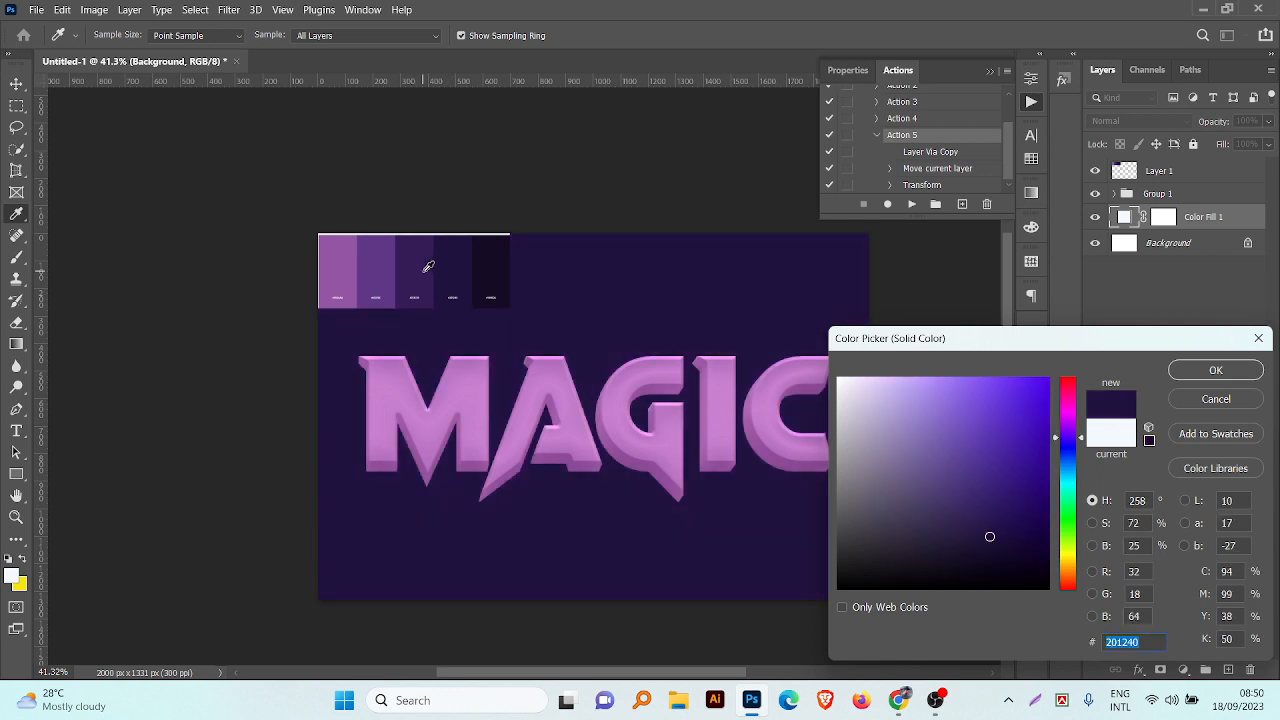
{"action": "left_click", "coordinate": [428, 266]}
{"action": "left_click", "coordinate": [469, 266]}
{"action": "left_click", "coordinate": [413, 270]}
{"action": "left_click", "coordinate": [1215, 370]}
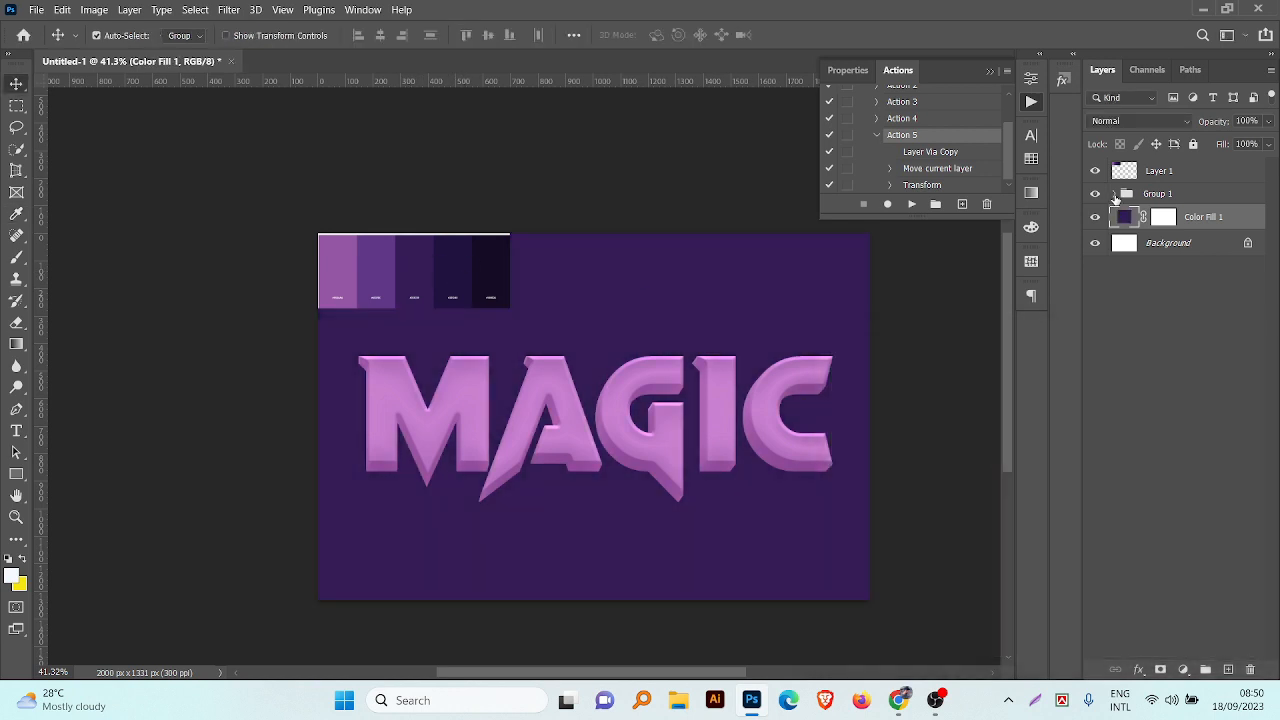
Step: Expand Group 1 and set the magic copy layer's Color Overlay to the palette's dark purple #201240
{"action": "left_click", "coordinate": [1116, 195]}
{"action": "double_click", "coordinate": [1180, 374]}
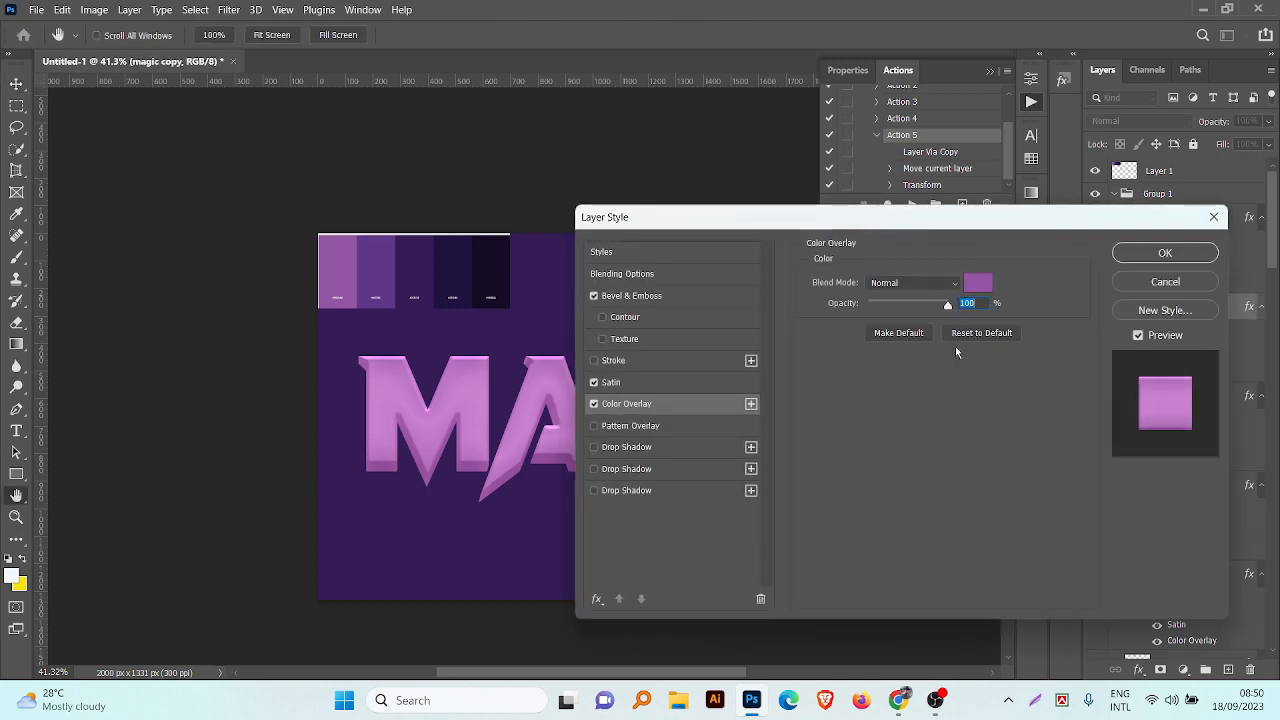
{"action": "left_click", "coordinate": [979, 286]}
{"action": "left_click", "coordinate": [433, 264]}
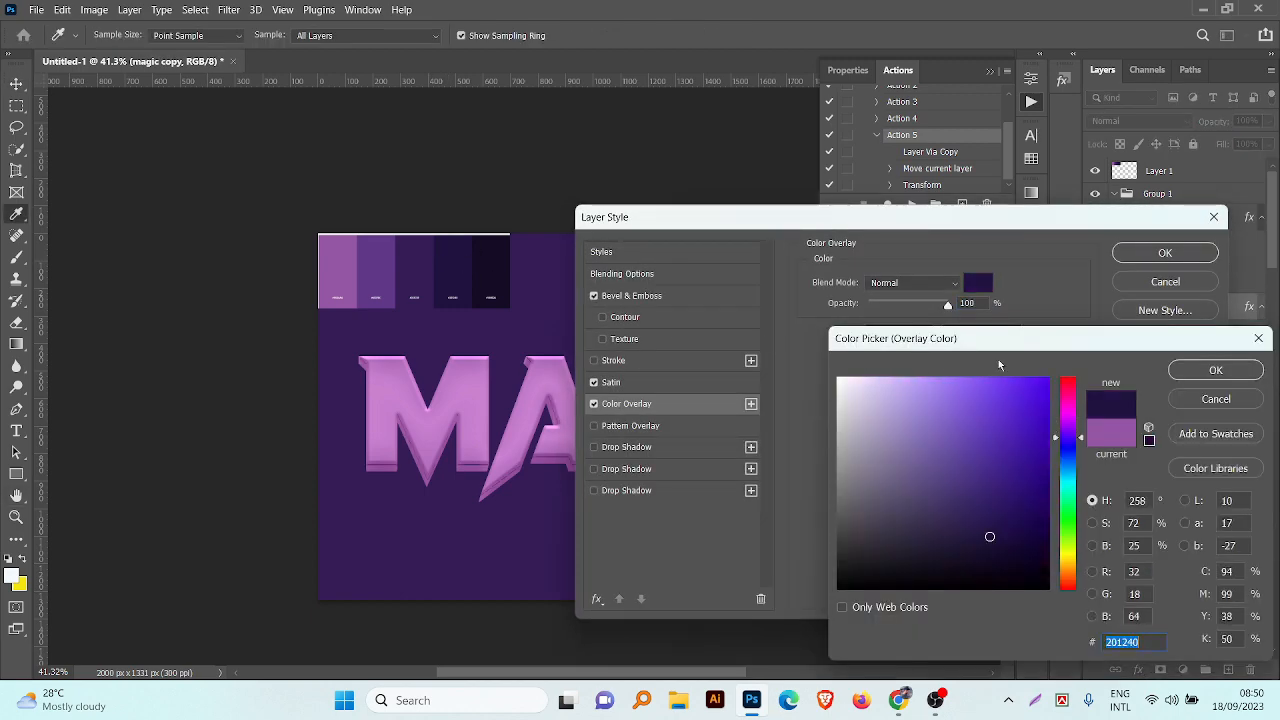
{"action": "left_click", "coordinate": [1215, 370]}
{"action": "left_click", "coordinate": [1165, 252]}
Step: Copy the magic copy layer's style and paste it onto the layers below it, through magic copy 25
{"action": "right_click", "coordinate": [1184, 337]}
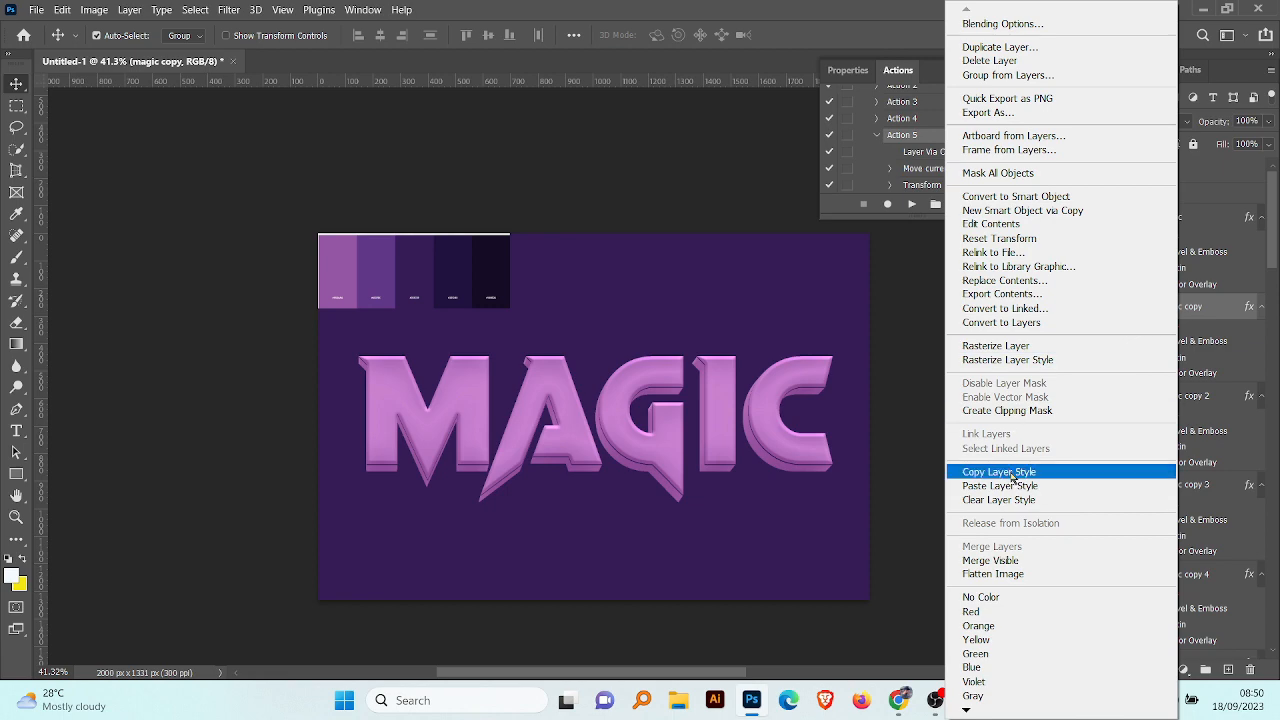
{"action": "left_click", "coordinate": [1094, 474]}
{"action": "scroll", "coordinate": [1242, 588], "scroll_direction": "down", "scroll_amount": 15}
{"action": "scroll", "coordinate": [1237, 588], "scroll_direction": "down", "scroll_amount": 5}
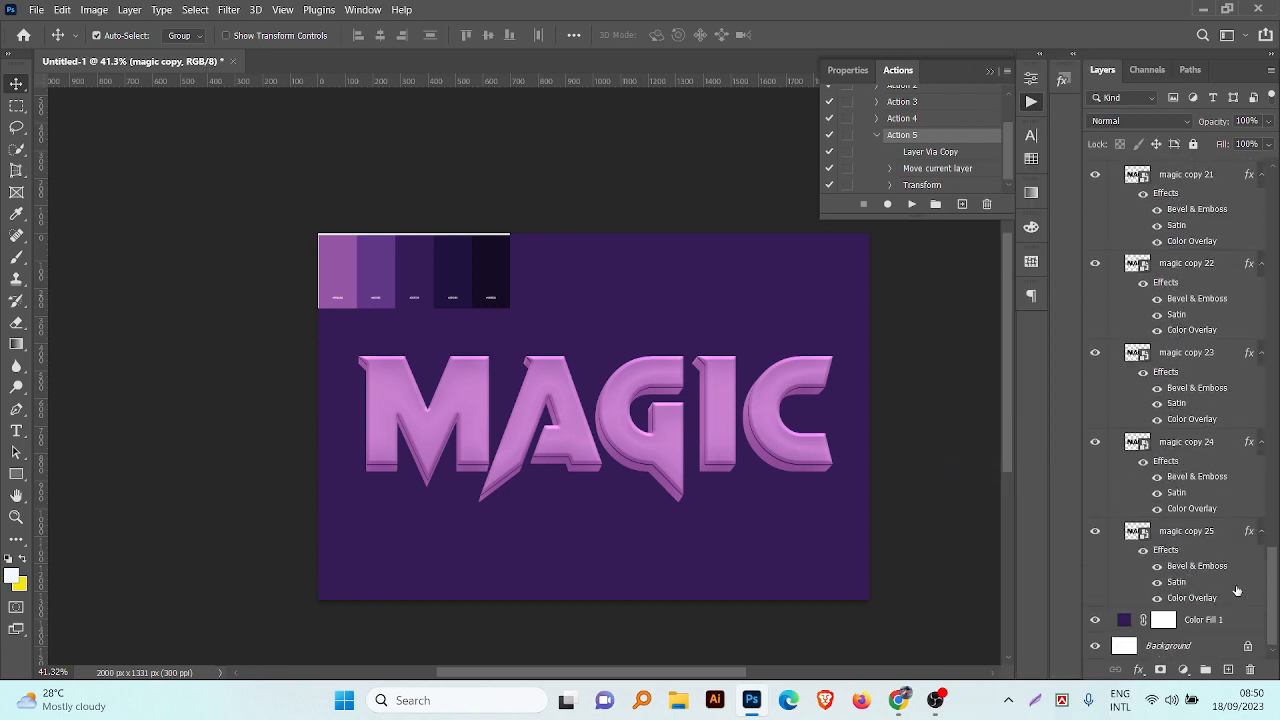
{"action": "left_click", "coordinate": [1213, 587], "text": "shift"}
{"action": "right_click", "coordinate": [1211, 586]}
{"action": "left_click", "coordinate": [1160, 496]}
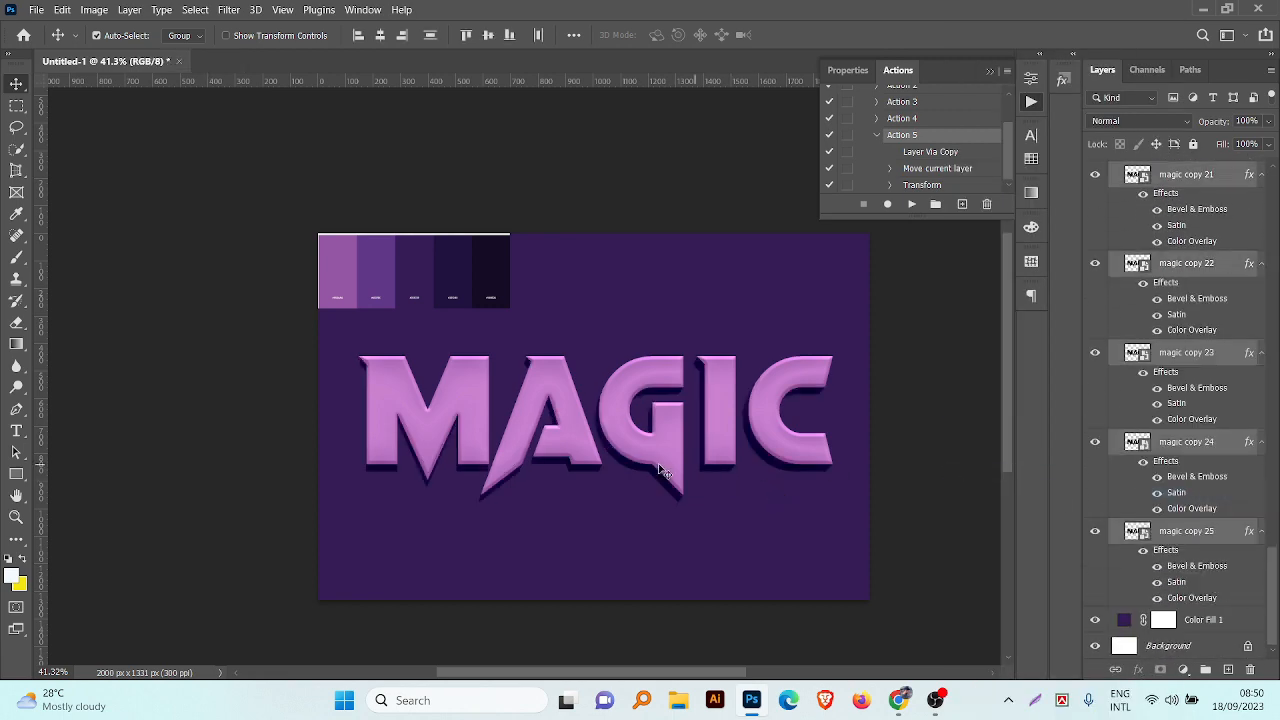
Step: Change the Color Fill 1 background to the palette's second swatch, #61378c
{"action": "double_click", "coordinate": [1123, 620]}
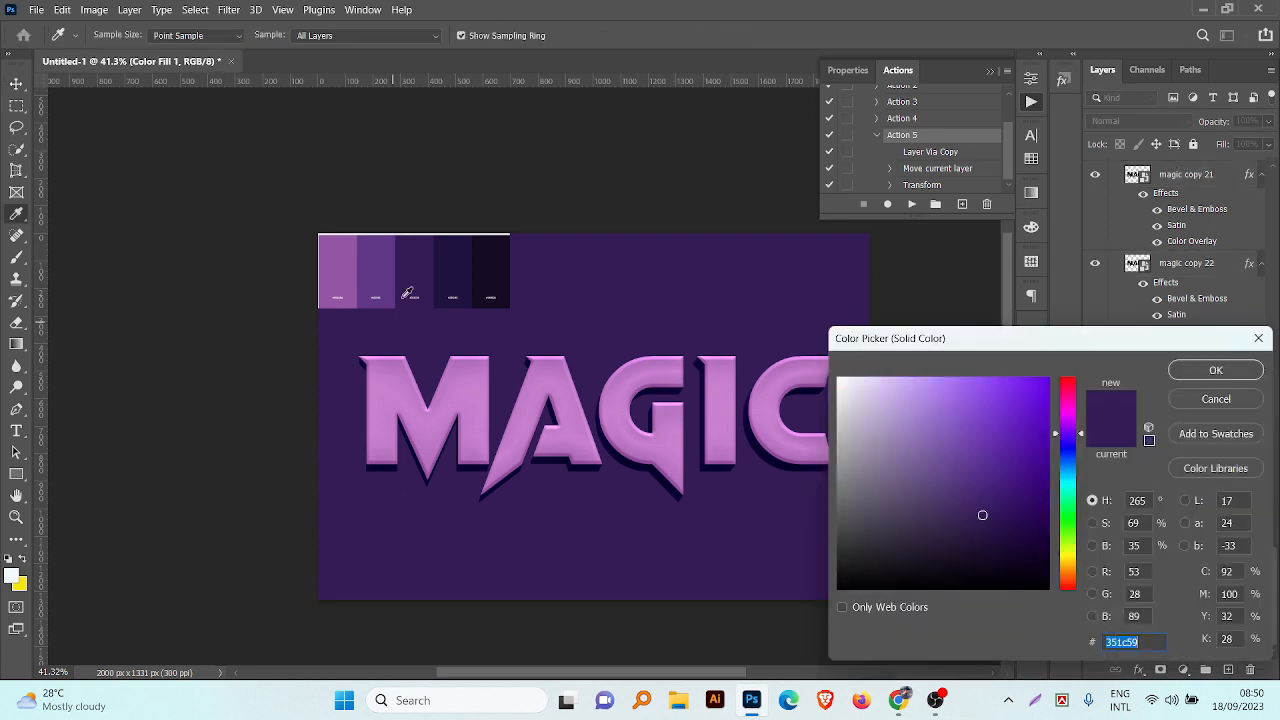
{"action": "left_click", "coordinate": [385, 263]}
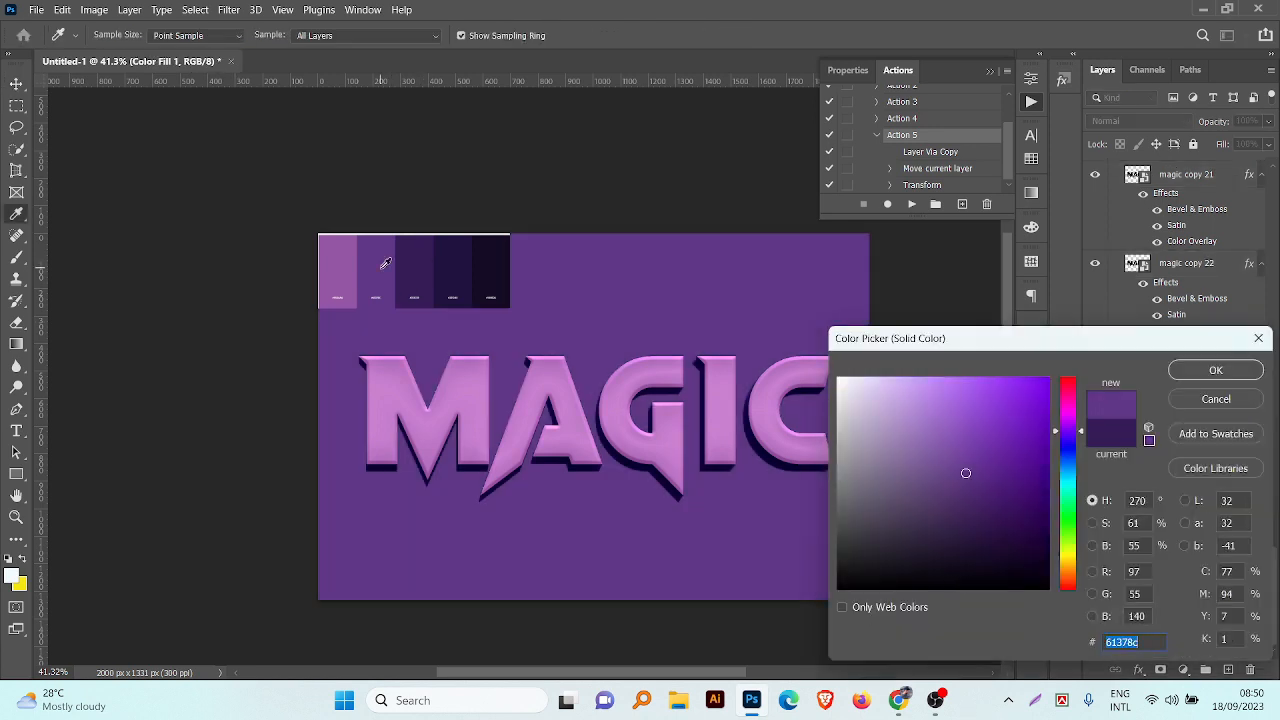
{"action": "left_click", "coordinate": [1216, 370]}
{"action": "scroll", "coordinate": [1257, 468], "scroll_direction": "up", "scroll_amount": 5}
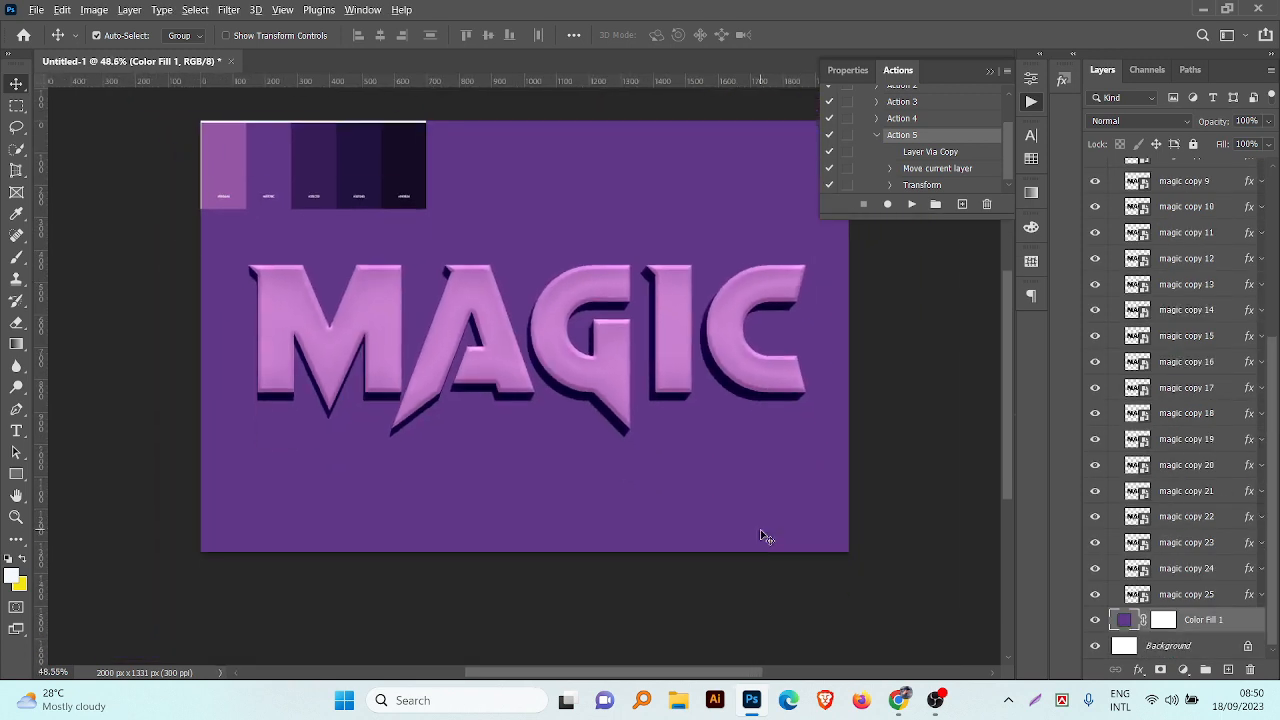
Step: Add a Drop Shadow effect to the magic copy 25 layer with an angle of 90°
{"action": "left_click", "coordinate": [1198, 595]}
{"action": "left_click", "coordinate": [1139, 671]}
{"action": "left_click", "coordinate": [1156, 676]}
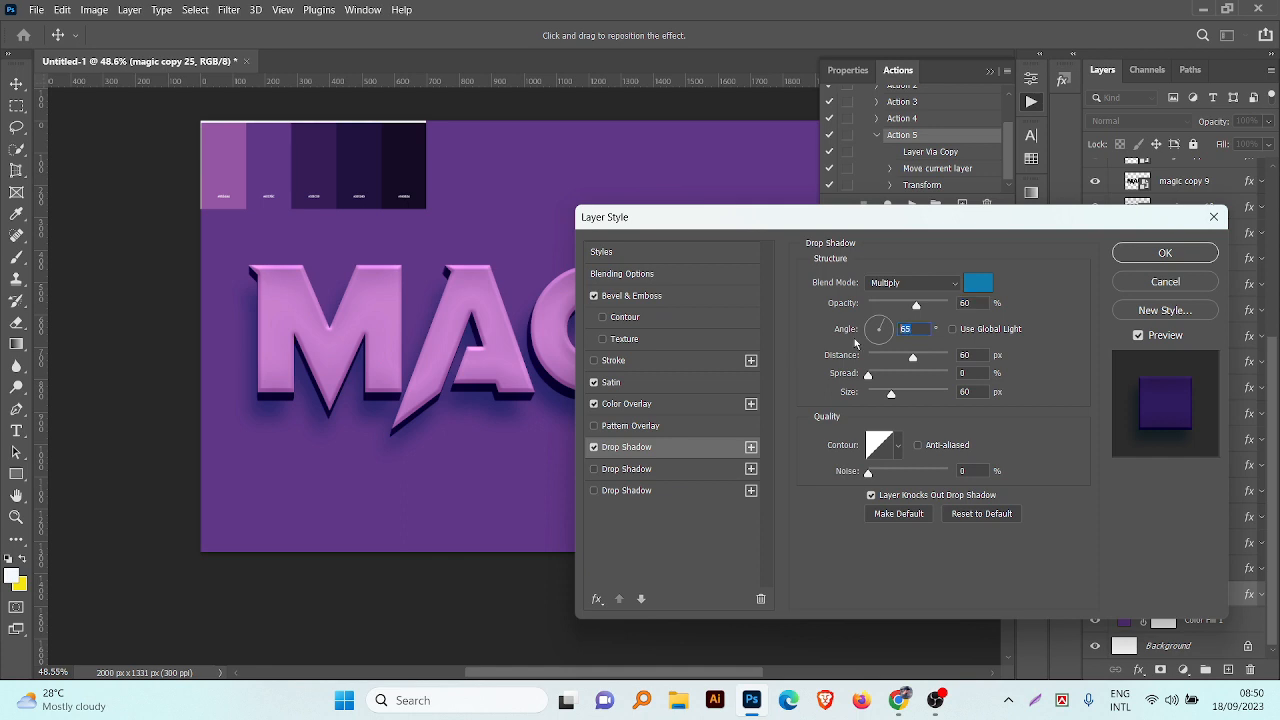
{"action": "type", "text": "90"}
Step: Try a dark purple color for the drop shadow
{"action": "left_click", "coordinate": [973, 286]}
{"action": "key", "text": "ctrl+v"}
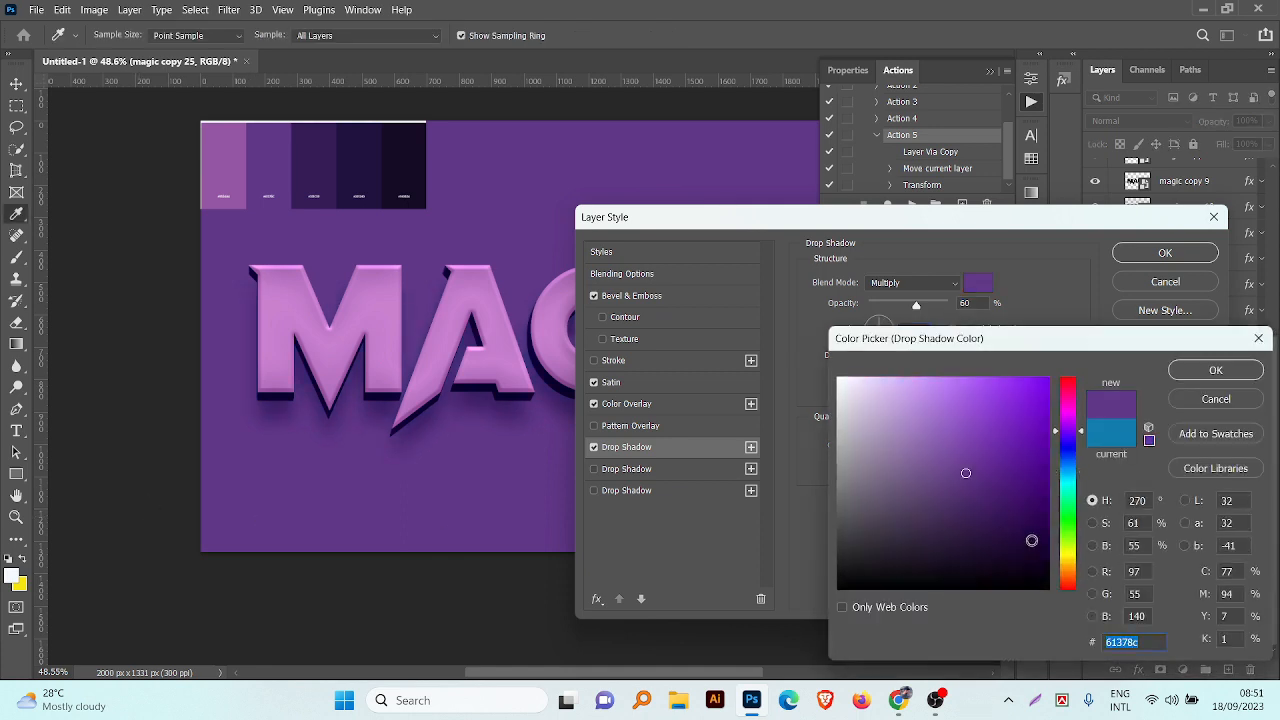
{"action": "left_click", "coordinate": [1031, 540]}
{"action": "left_click", "coordinate": [1215, 370]}
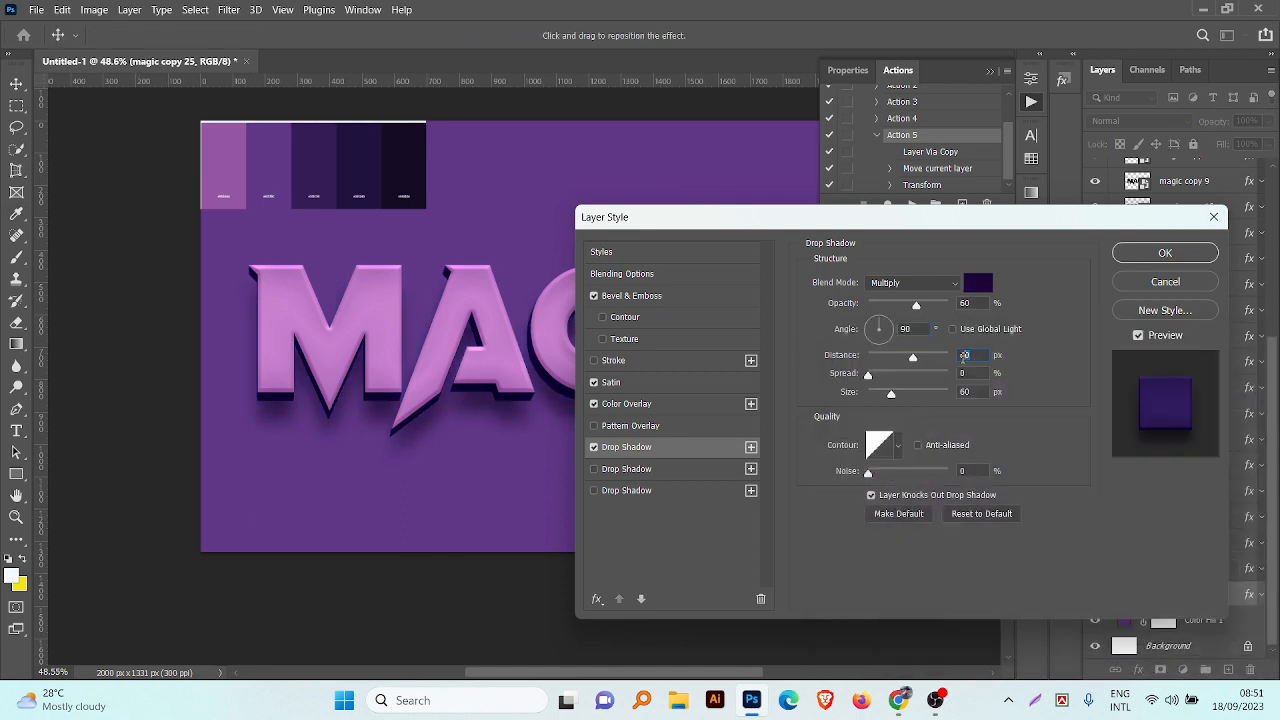
Step: Reset the drop shadow to its default settings, with a distance of 10 px and a size of 8 px
{"action": "left_click", "coordinate": [982, 514]}
{"action": "left_click", "coordinate": [975, 355]}
{"action": "scroll", "coordinate": [976, 355], "scroll_direction": "up", "scroll_amount": 3}
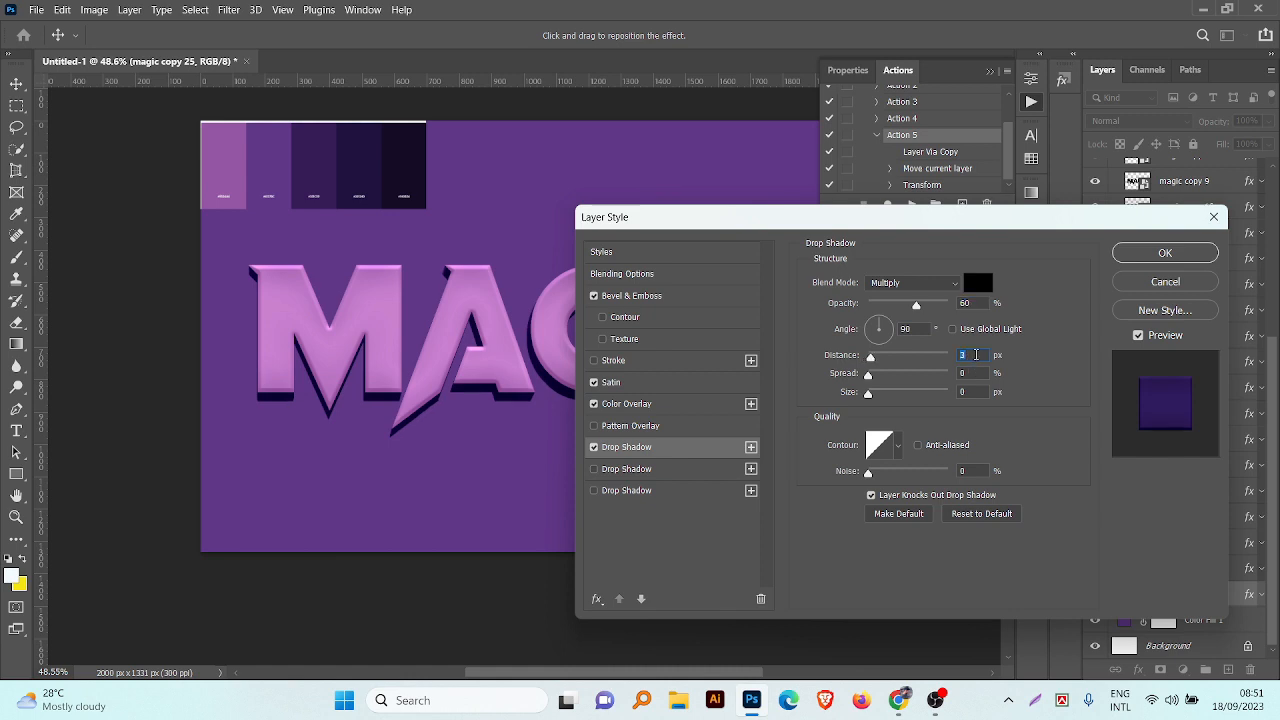
{"action": "scroll", "coordinate": [976, 355], "scroll_direction": "up", "scroll_amount": 6}
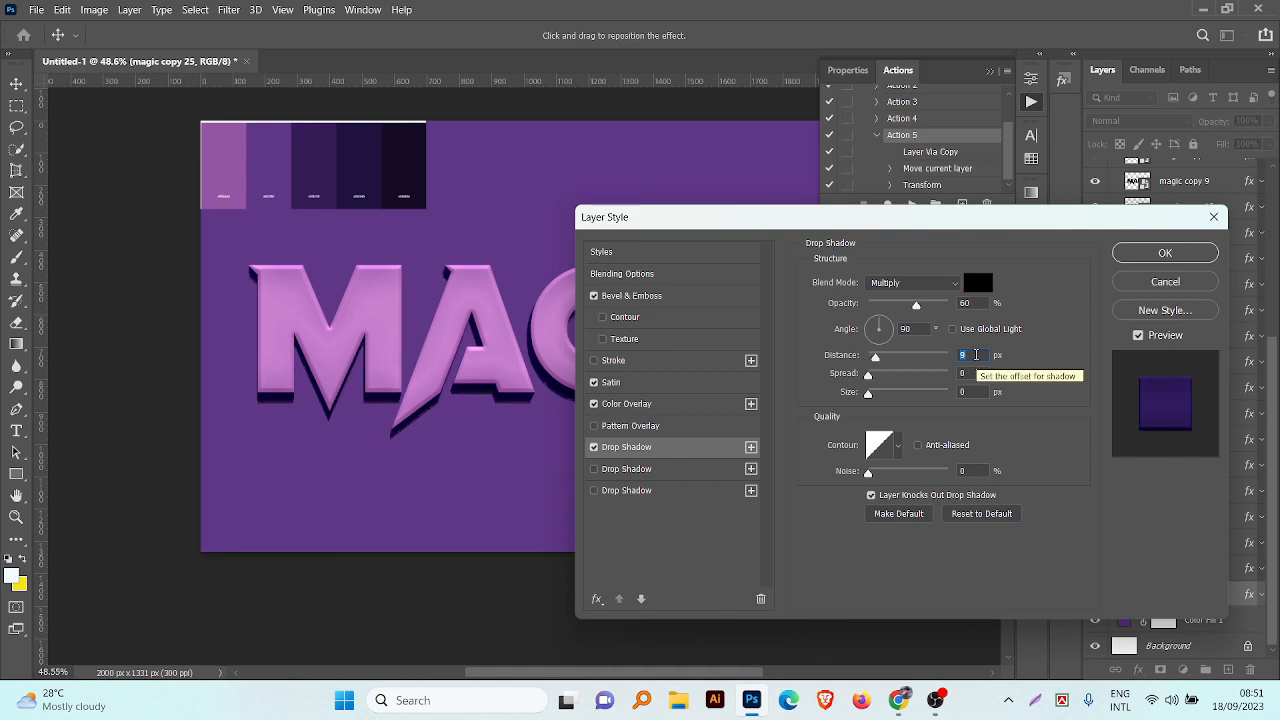
{"action": "scroll", "coordinate": [976, 355], "scroll_direction": "up", "scroll_amount": 1}
{"action": "left_click", "coordinate": [975, 392]}
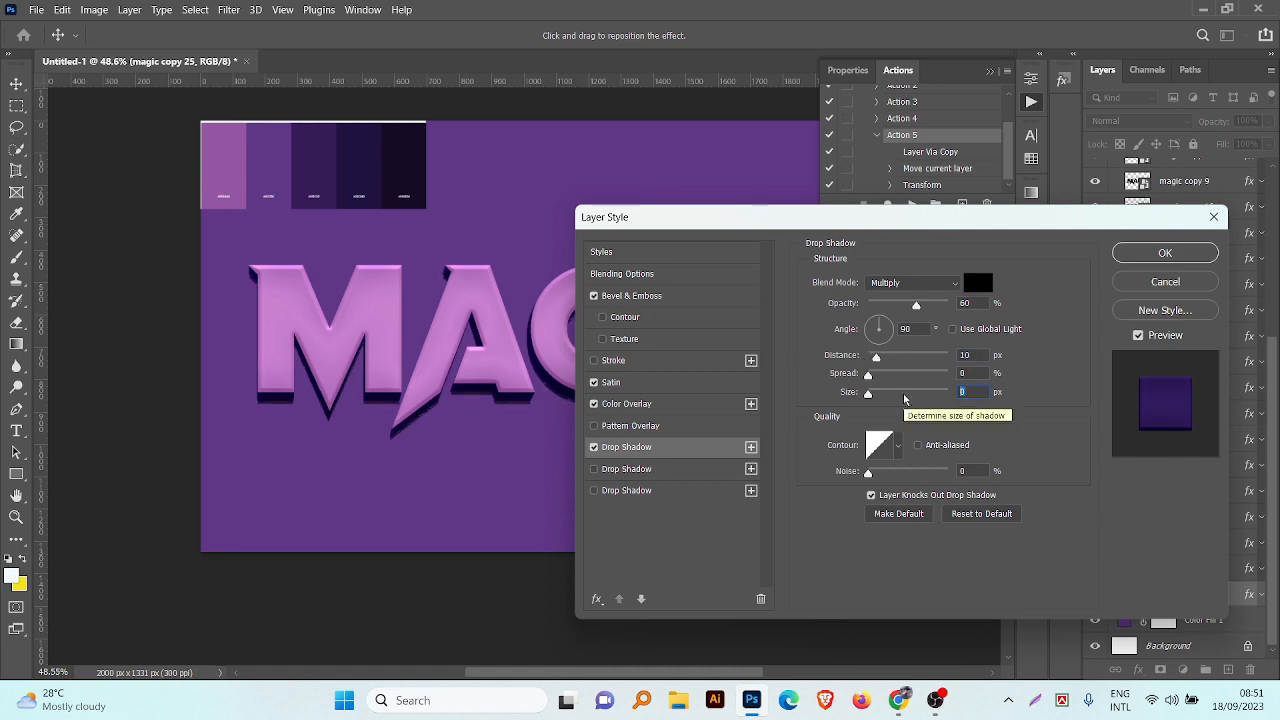
{"action": "scroll", "coordinate": [904, 398], "scroll_direction": "up", "scroll_amount": 8}
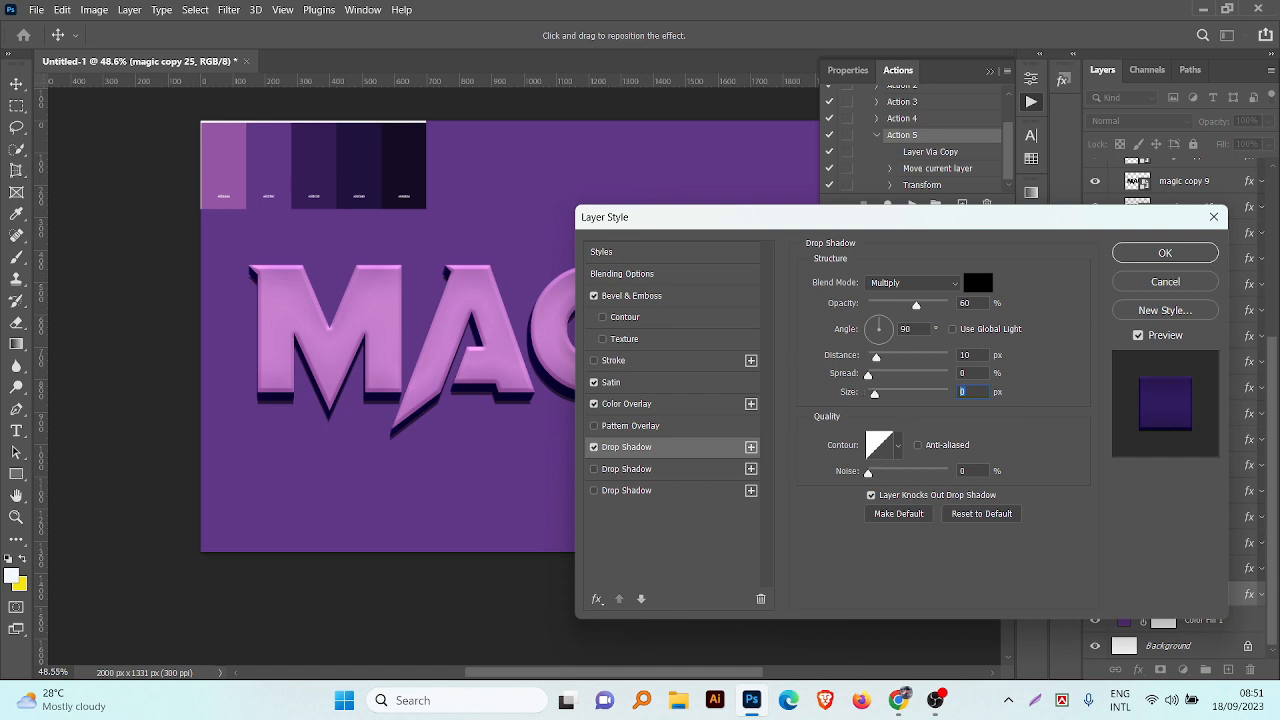
Step: Add a second drop shadow with a distance of 20 px and a size of 18 px
{"action": "left_click", "coordinate": [751, 447]}
{"action": "left_click_drag", "start_coordinate": [979, 356], "coordinate": [919, 369]}
{"action": "type", "text": "2"}
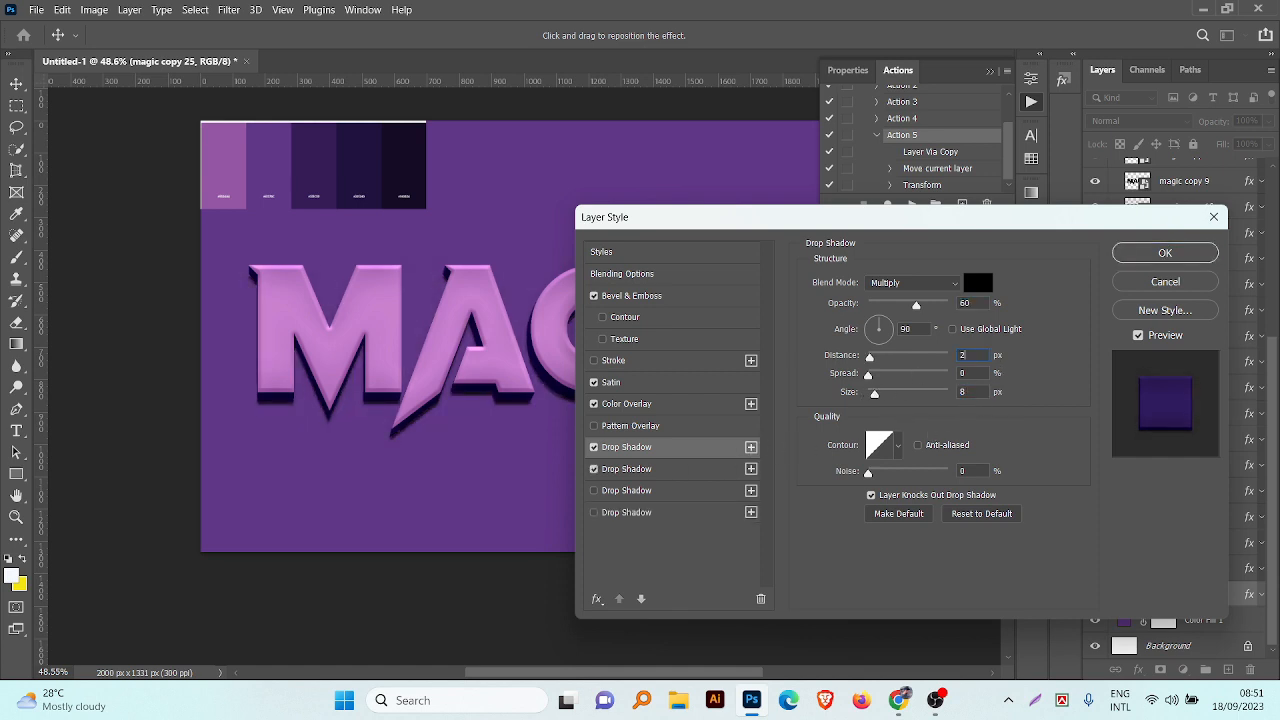
{"action": "type", "text": "0"}
{"action": "left_click", "coordinate": [975, 392]}
{"action": "type", "text": "18"}
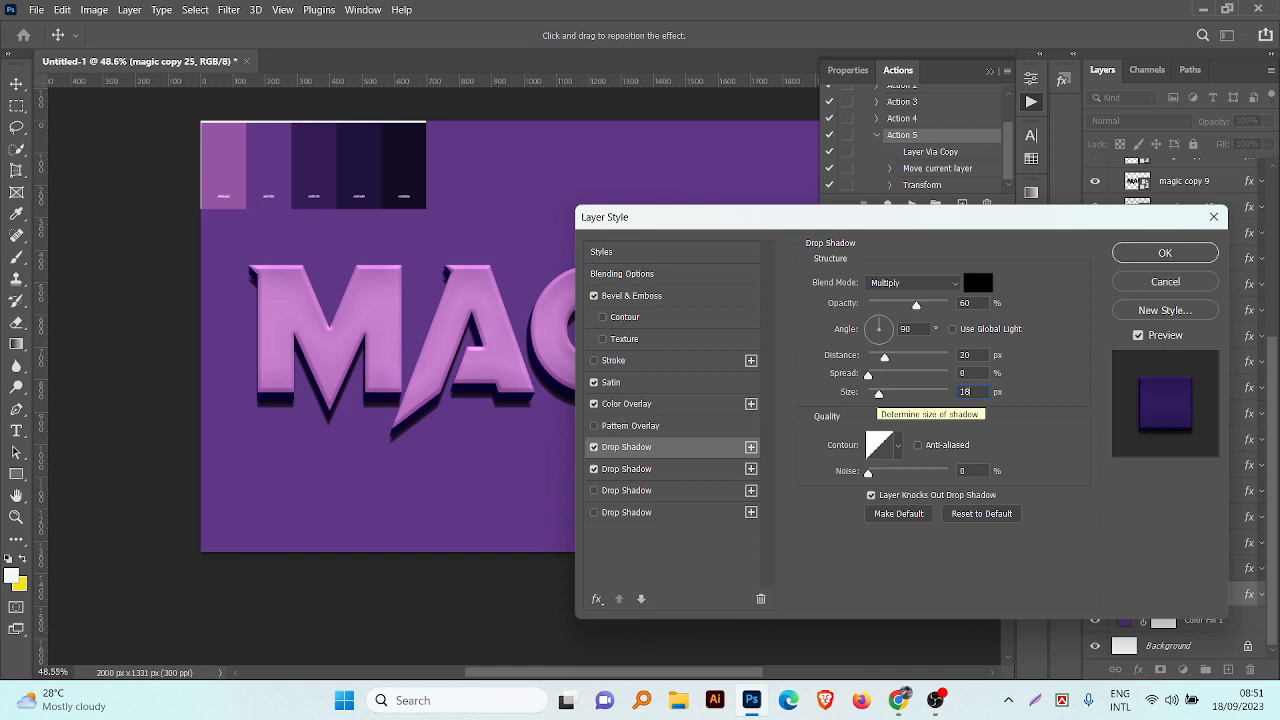
Step: Add a third drop shadow with a distance of 30 px and a size of 28 px
{"action": "left_click", "coordinate": [751, 447]}
{"action": "left_click_drag", "start_coordinate": [977, 356], "coordinate": [904, 370]}
{"action": "type", "text": "30"}
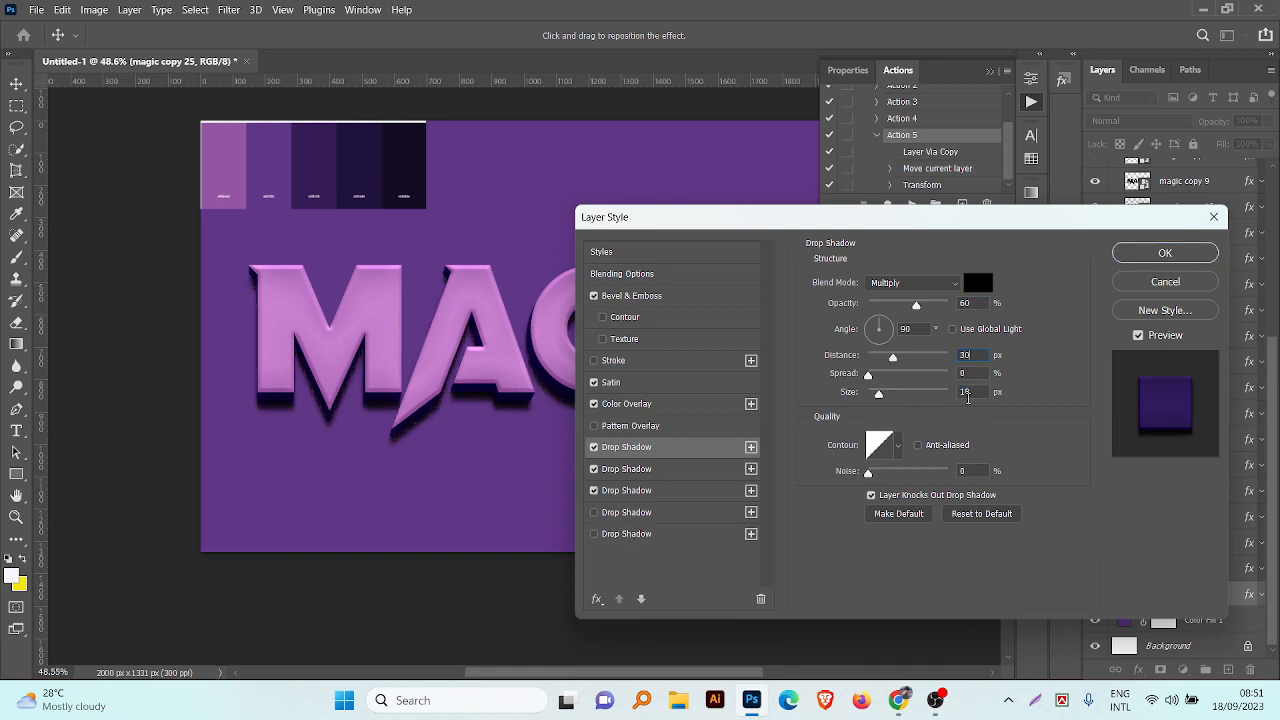
{"action": "left_click_drag", "start_coordinate": [968, 397], "coordinate": [905, 405]}
{"action": "type", "text": "28"}
Step: Add a fourth drop shadow with a distance of 40 px and a size of 38 px
{"action": "left_click", "coordinate": [754, 449]}
{"action": "left_click_drag", "start_coordinate": [975, 356], "coordinate": [897, 366]}
{"action": "type", "text": "40"}
{"action": "left_click_drag", "start_coordinate": [975, 393], "coordinate": [863, 398]}
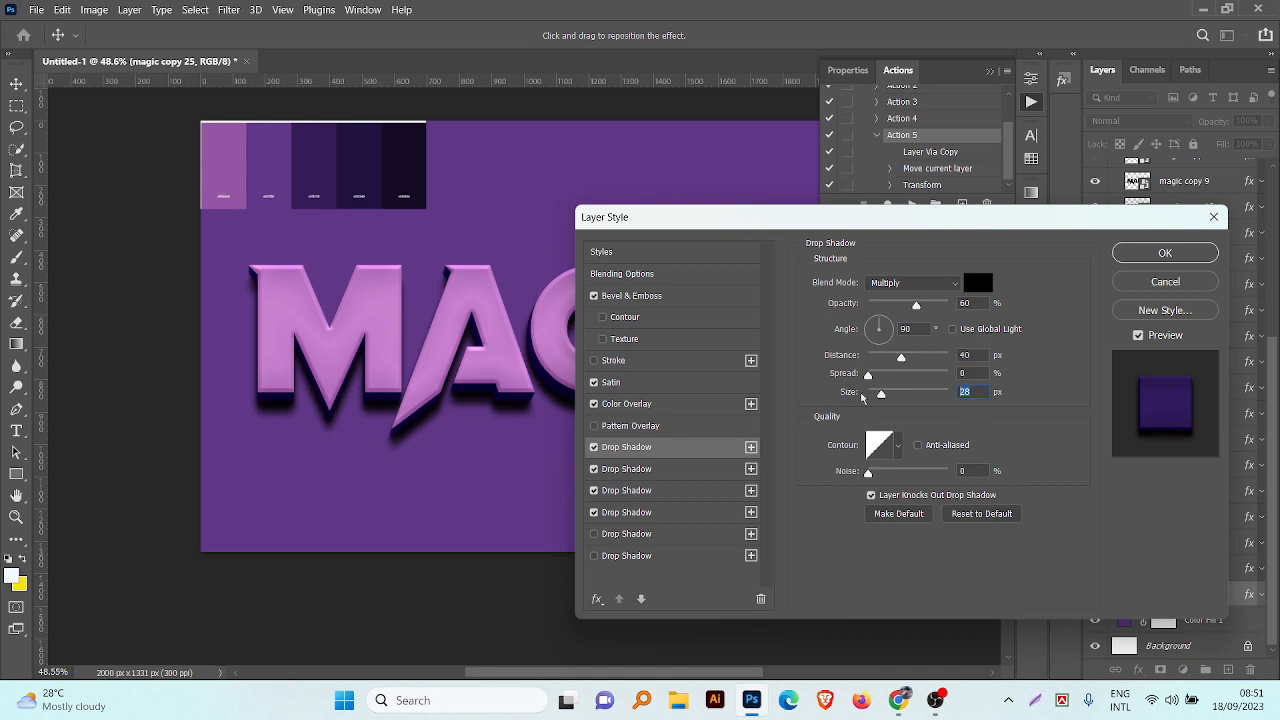
{"action": "type", "text": "38"}
Step: Add a fifth drop shadow with a distance of 50 px and a size of 48 px
{"action": "left_click", "coordinate": [751, 447]}
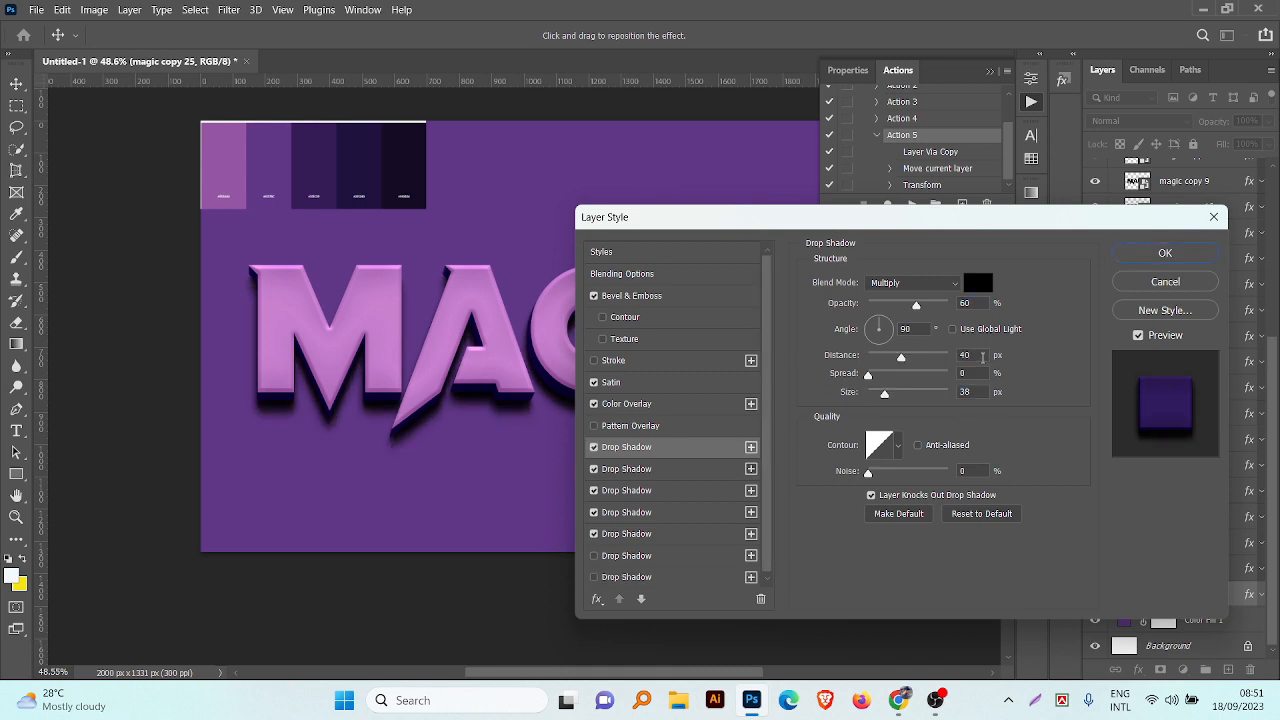
{"action": "left_click_drag", "start_coordinate": [901, 357], "coordinate": [908, 357]}
{"action": "type", "text": "48"}
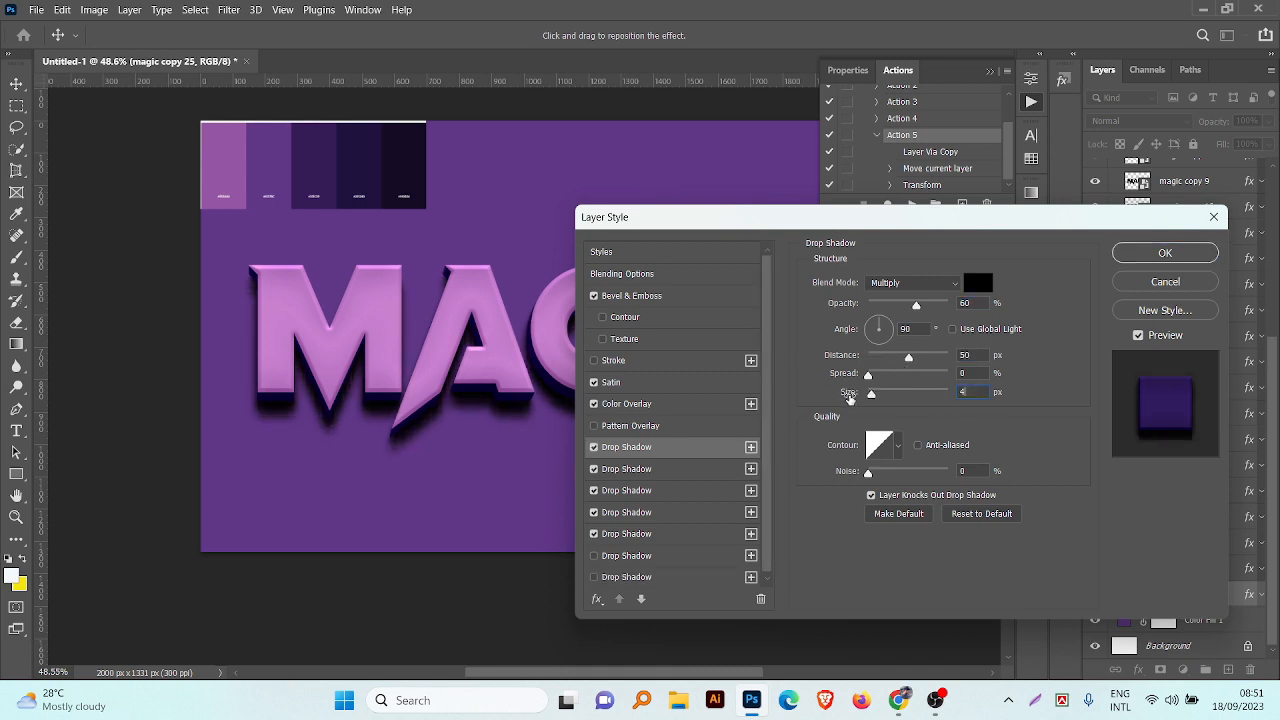
Step: Add a sixth drop shadow with a distance and size of 60 px and an opacity of 10%
{"action": "left_click", "coordinate": [752, 447]}
{"action": "left_click_drag", "start_coordinate": [980, 356], "coordinate": [897, 358]}
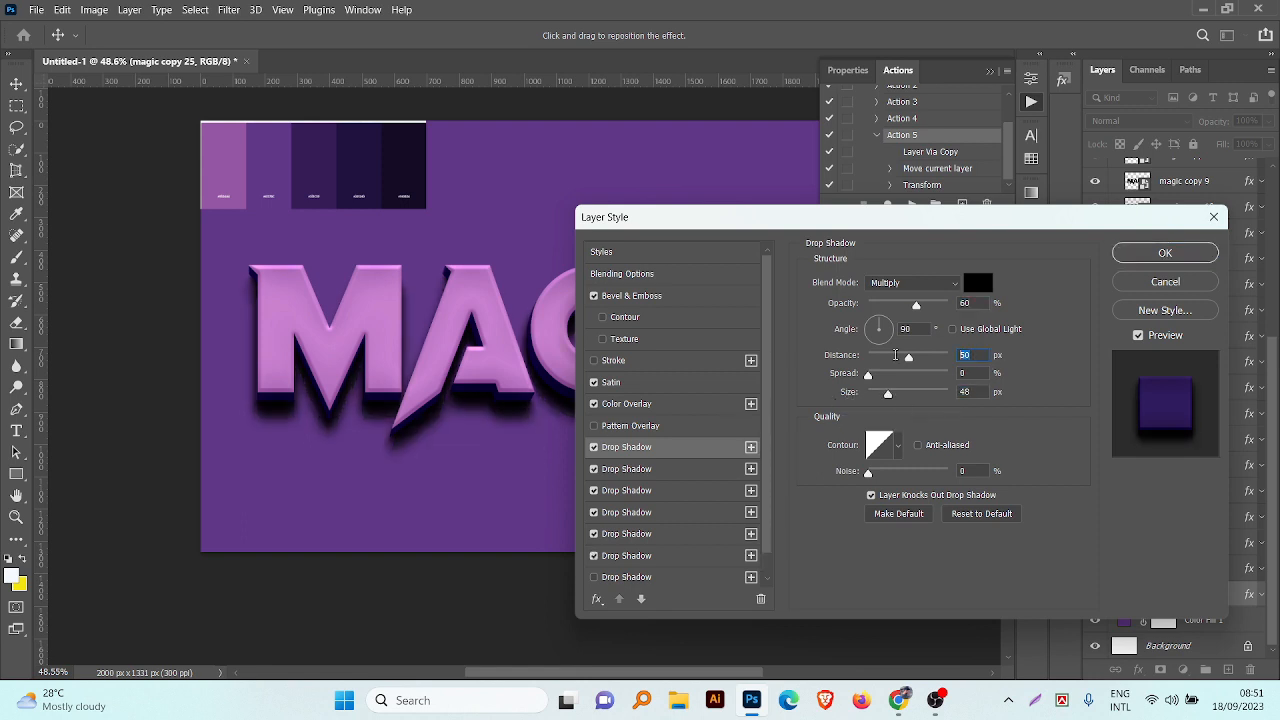
{"action": "type", "text": "60"}
{"action": "left_click_drag", "start_coordinate": [977, 392], "coordinate": [926, 394]}
{"action": "type", "text": "60"}
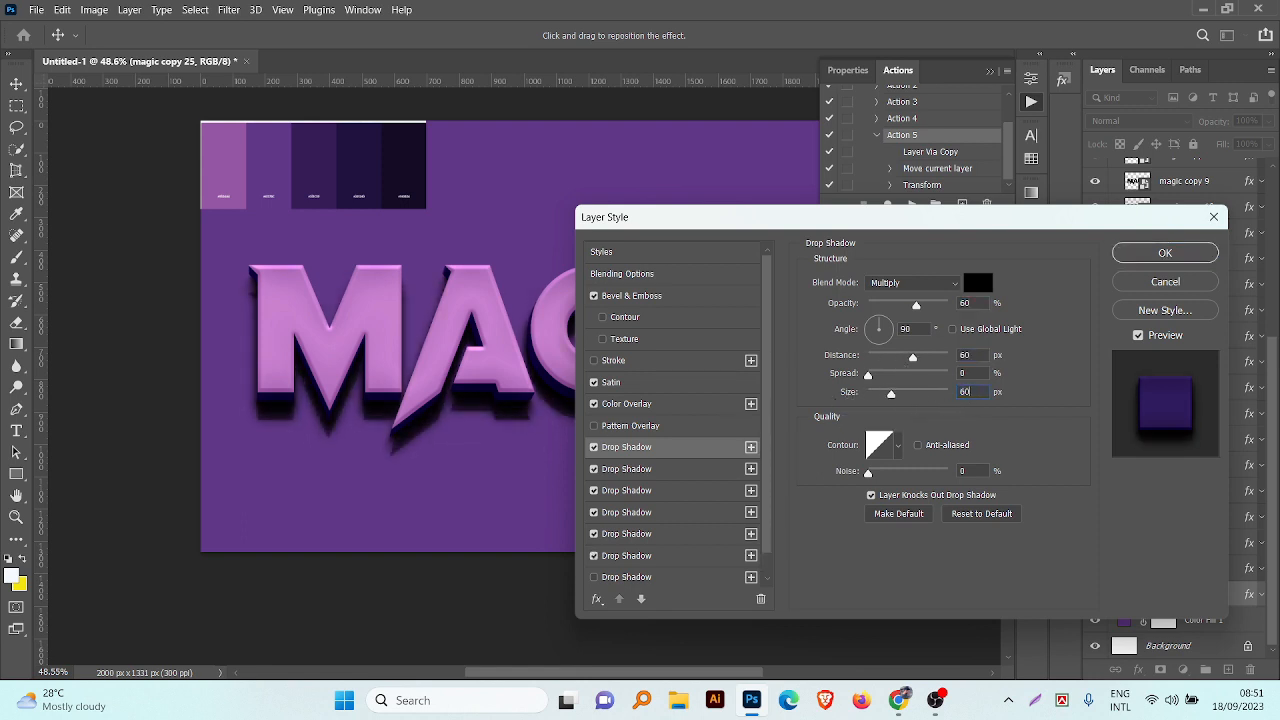
{"action": "left_click_drag", "start_coordinate": [987, 302], "coordinate": [893, 320]}
{"action": "type", "text": "10"}
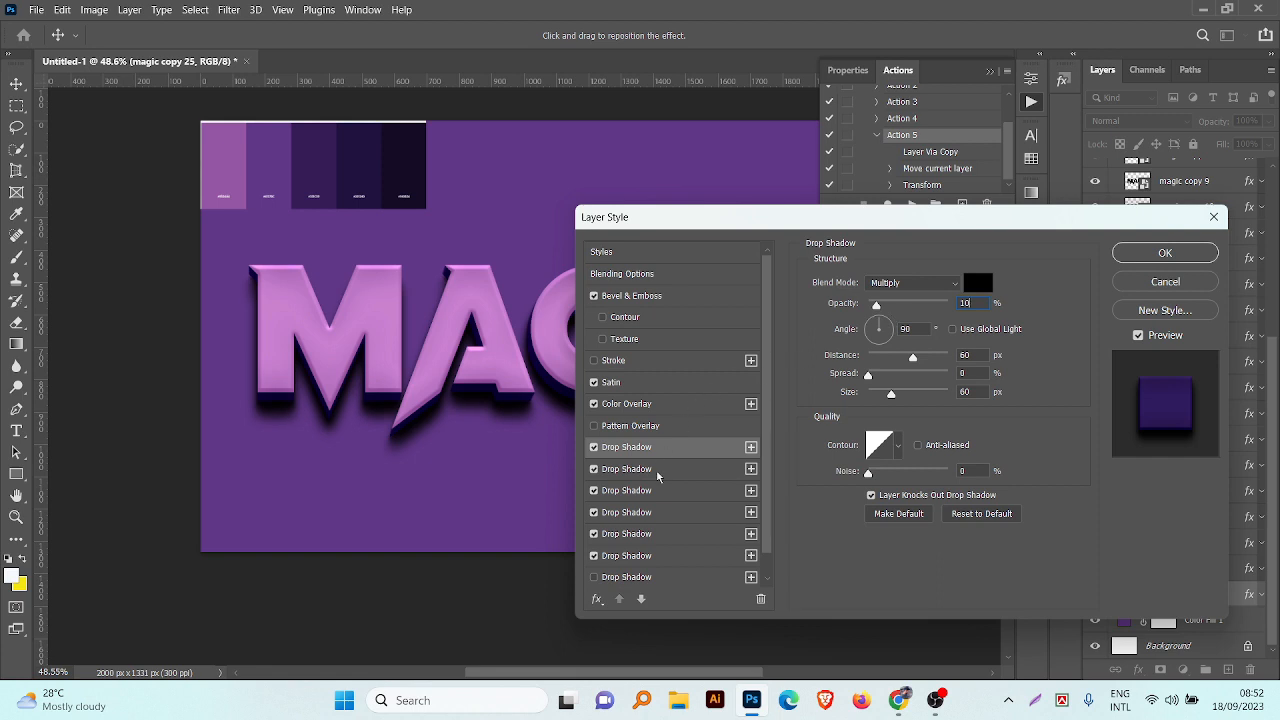
Step: Lower the remaining drop shadows' opacity, using 40% for the 10 px and 20 px distances and 30% for 30 px, and apply the style
{"action": "left_click", "coordinate": [751, 449]}
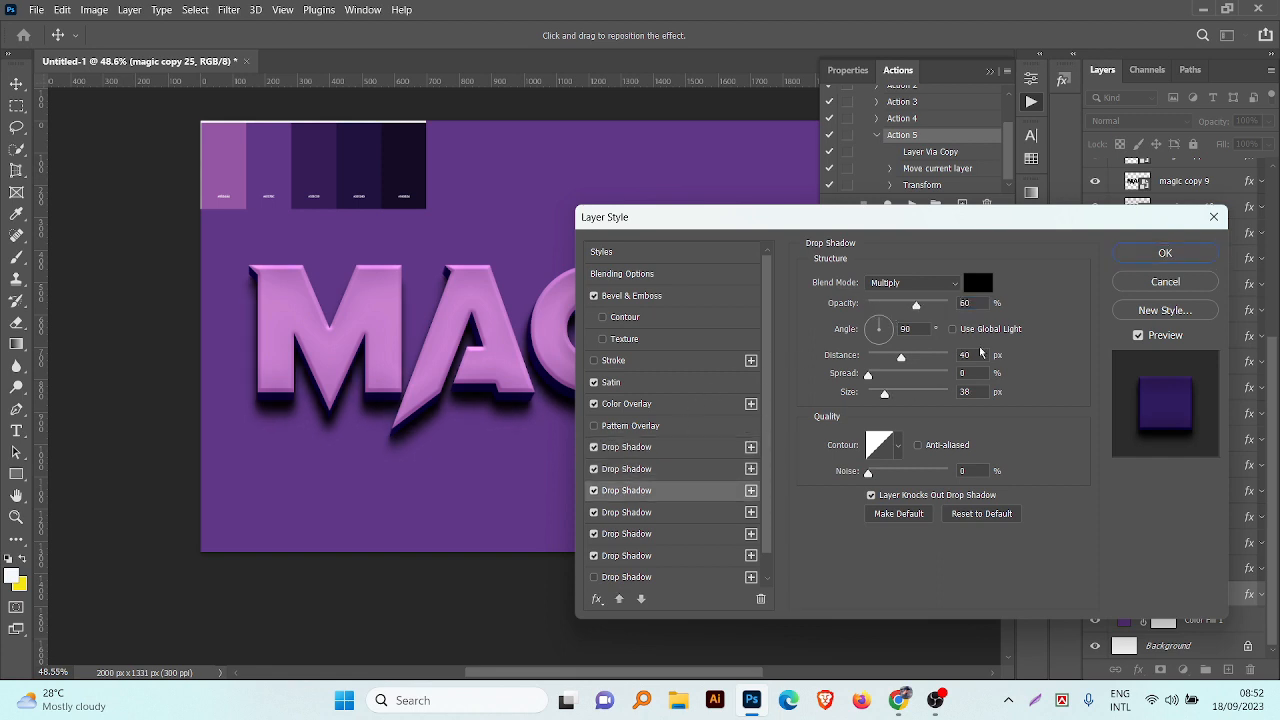
{"action": "left_click", "coordinate": [628, 490]}
{"action": "left_click", "coordinate": [628, 512]}
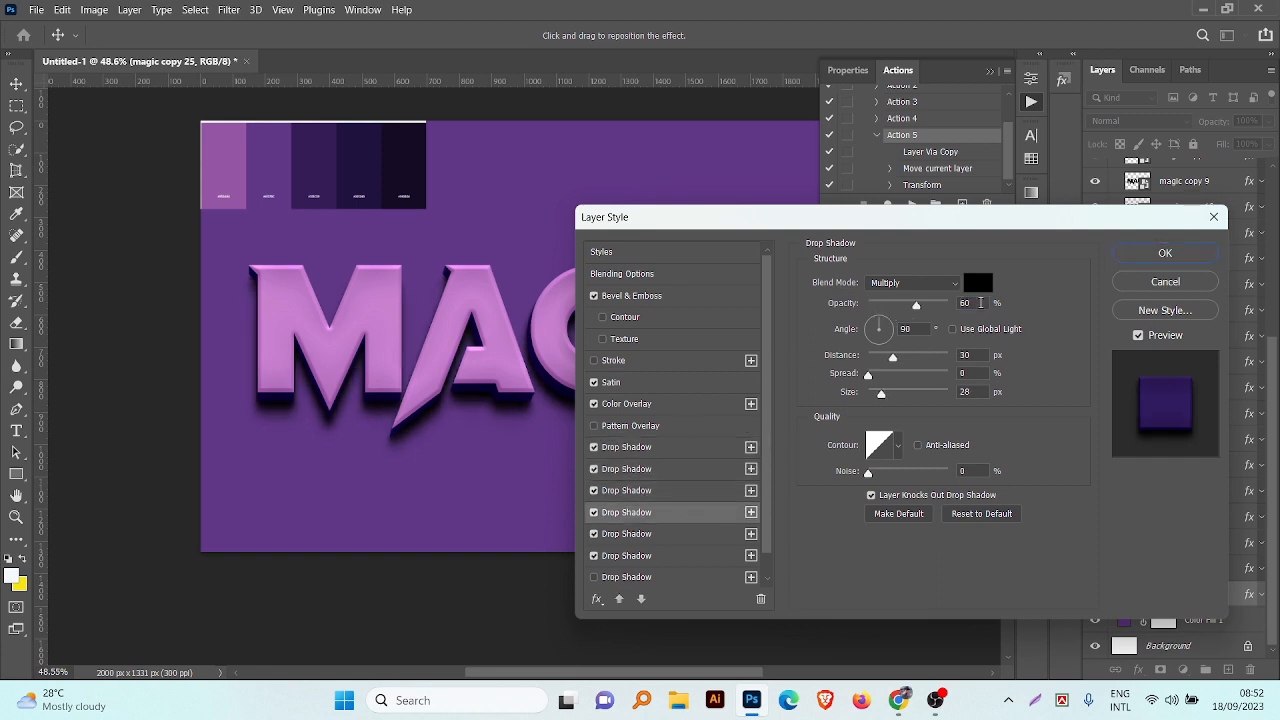
{"action": "left_click", "coordinate": [630, 534]}
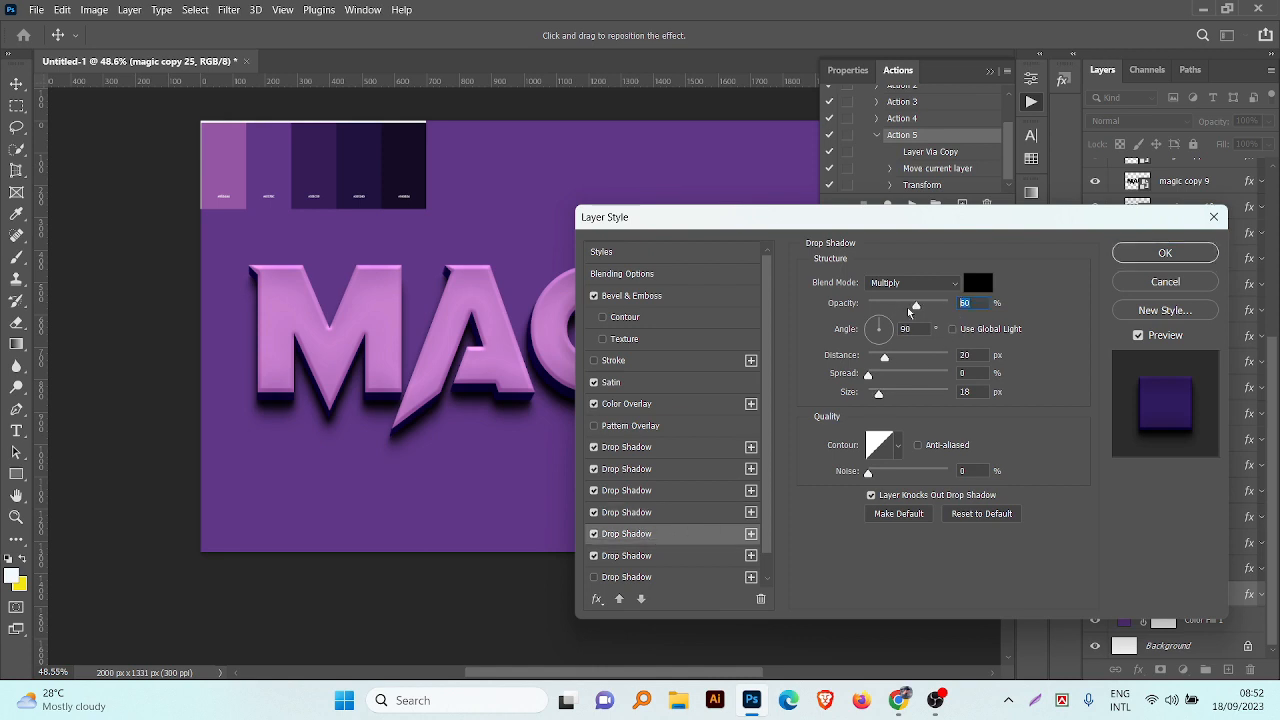
{"action": "left_click", "coordinate": [682, 559]}
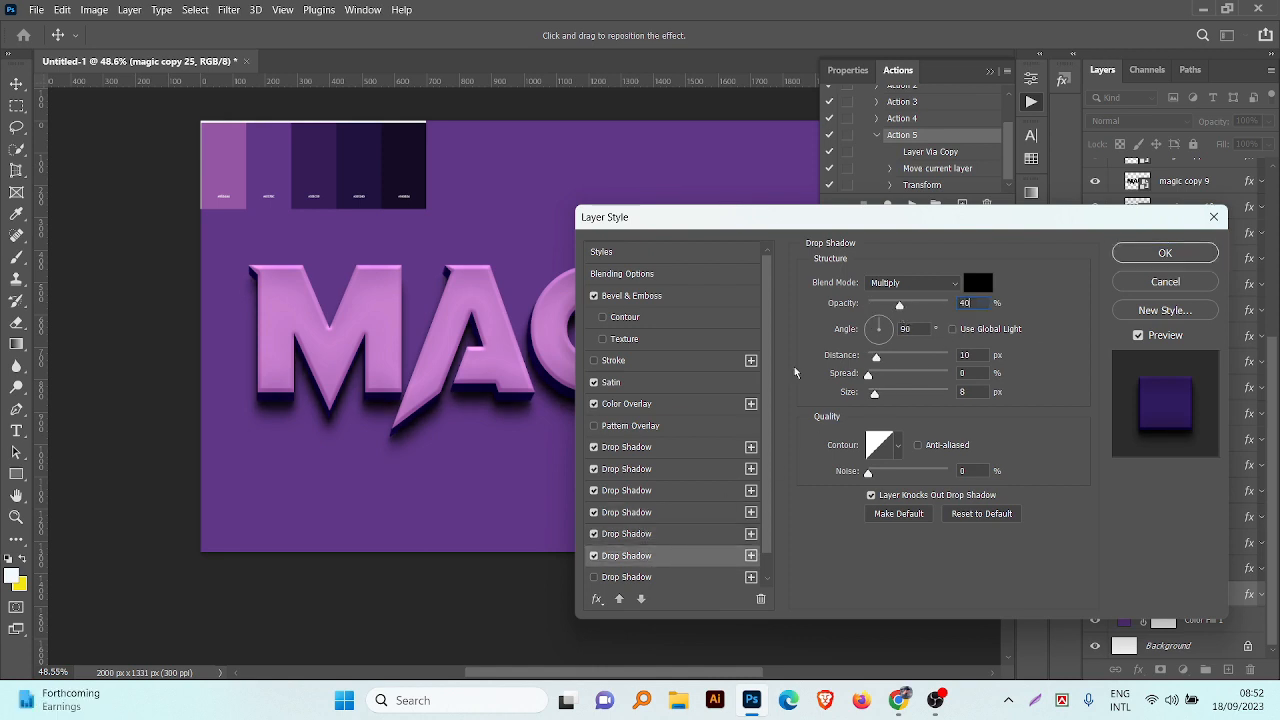
{"action": "left_click", "coordinate": [650, 534]}
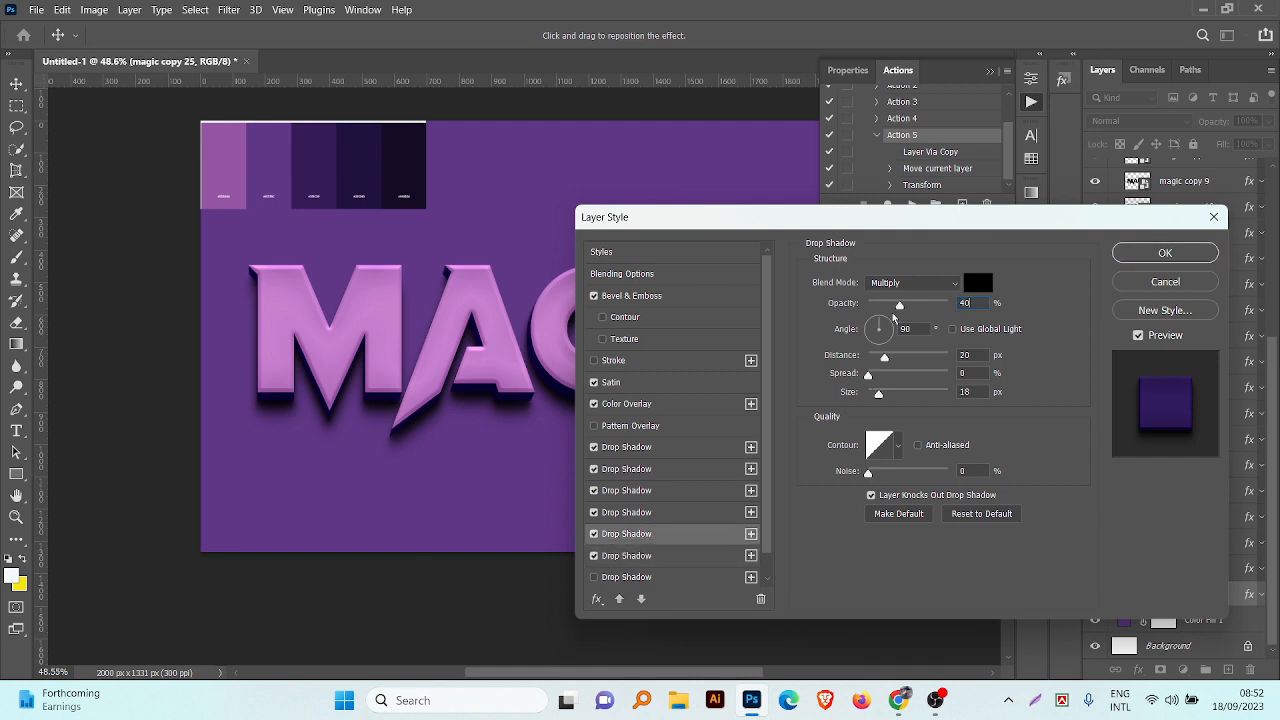
{"action": "left_click", "coordinate": [678, 512]}
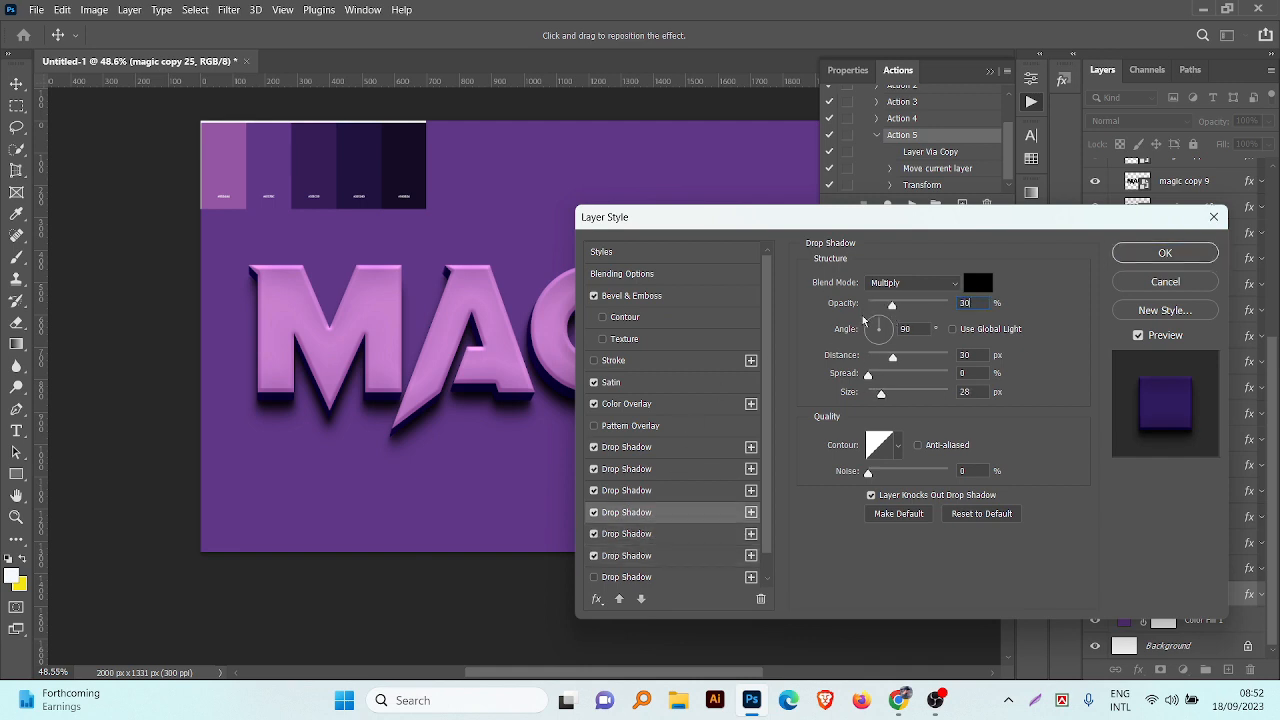
{"action": "key", "text": "Return"}
Step: Collapse Group 1 and delete the Background layer
{"action": "scroll", "coordinate": [897, 382], "scroll_direction": "down", "scroll_amount": 3}
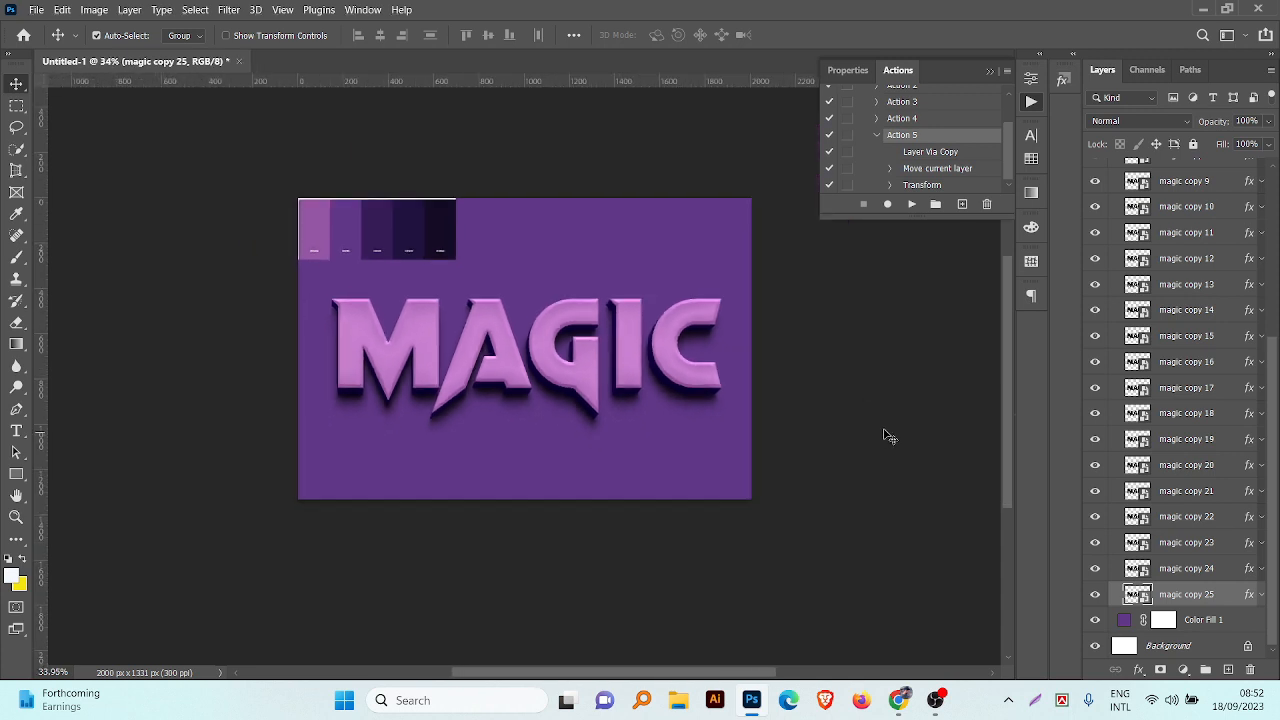
{"action": "left_click_drag", "start_coordinate": [883, 430], "coordinate": [832, 485]}
{"action": "scroll", "coordinate": [1140, 380], "scroll_direction": "up", "scroll_amount": 5}
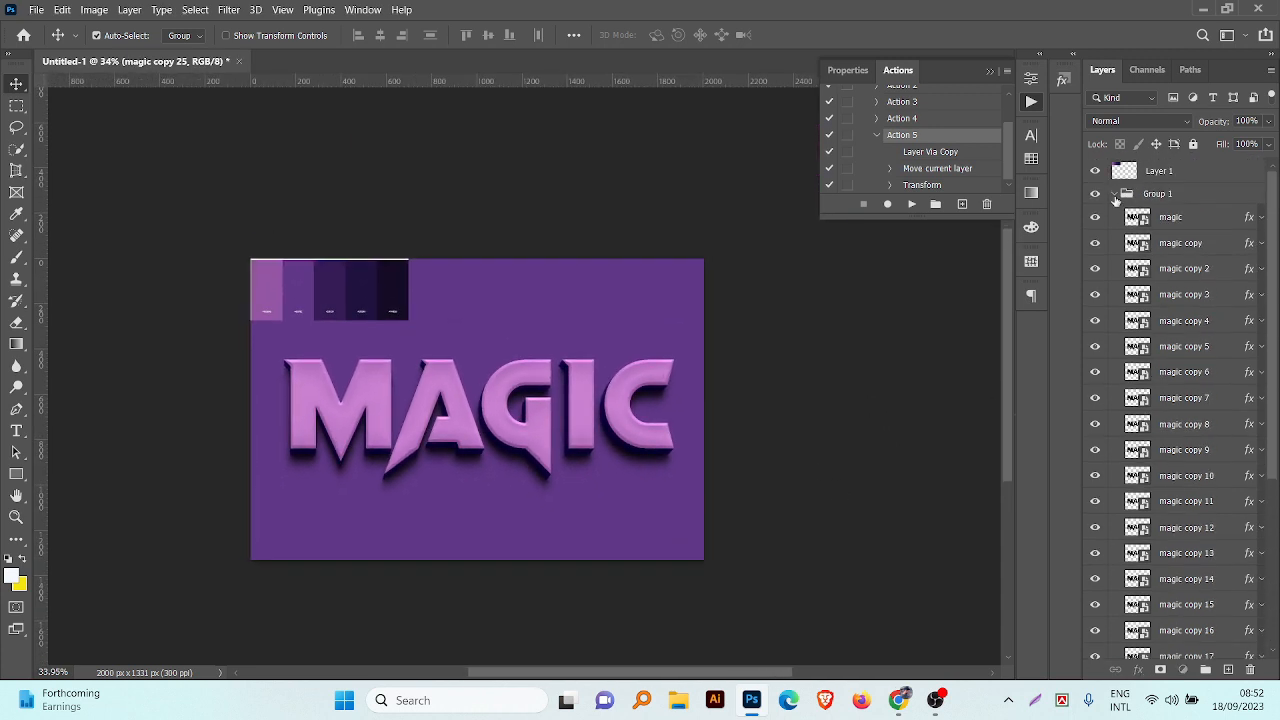
{"action": "left_click", "coordinate": [1115, 194]}
{"action": "left_click", "coordinate": [1185, 248]}
{"action": "left_click_drag", "start_coordinate": [1185, 248], "coordinate": [1249, 669]}
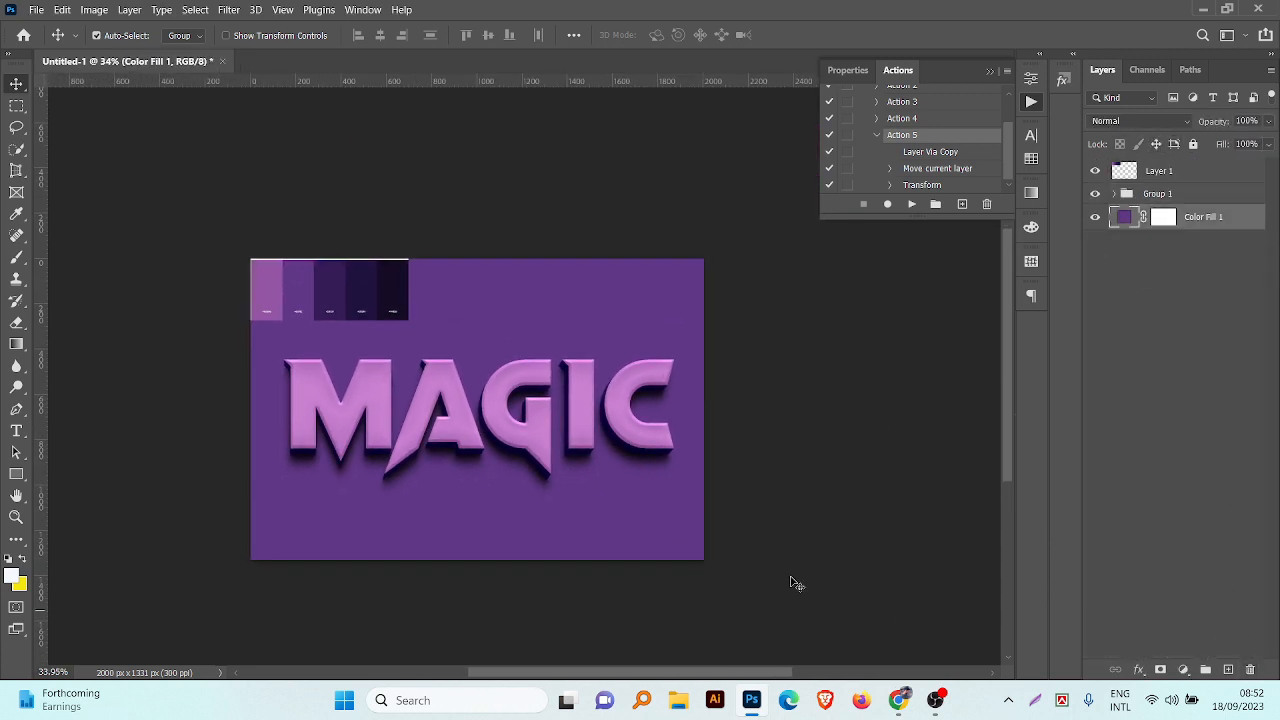
Step: Add a gradient fill layer above Color Fill 1 using the black-to-white preset
{"action": "left_click", "coordinate": [1183, 669]}
{"action": "left_click", "coordinate": [1170, 388]}
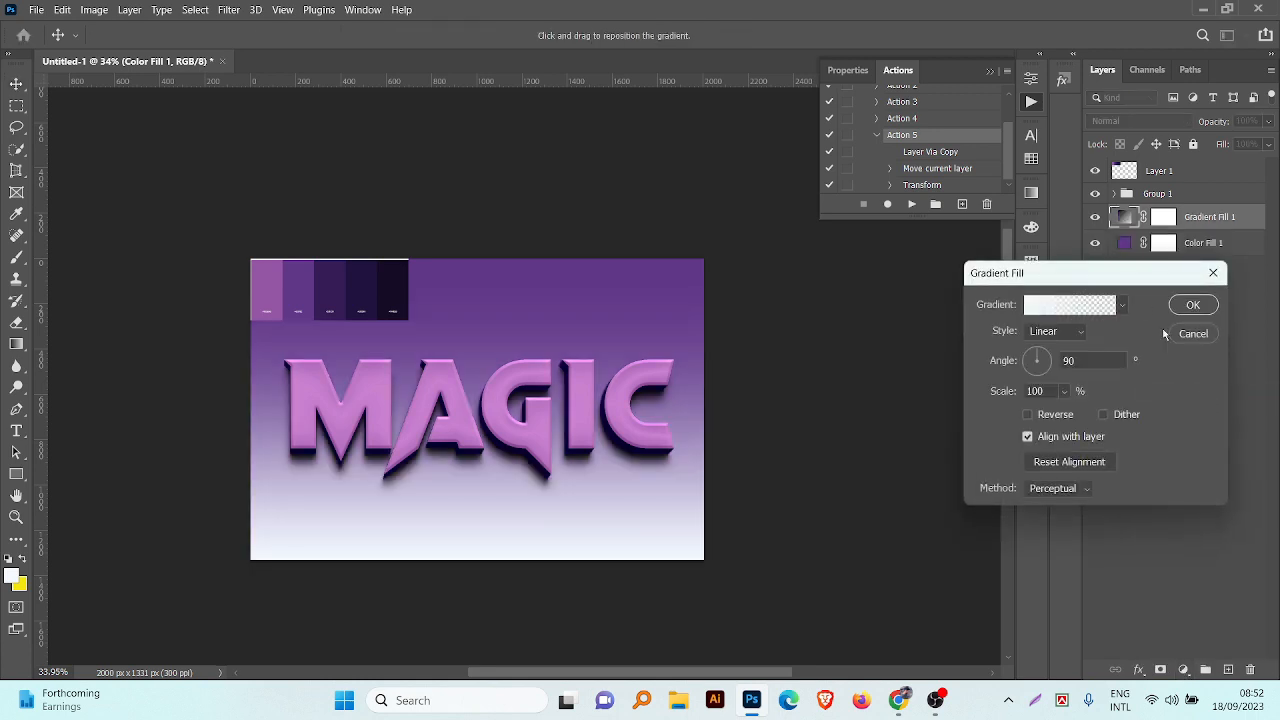
{"action": "left_click", "coordinate": [1121, 304]}
{"action": "scroll", "coordinate": [1048, 415], "scroll_direction": "down", "scroll_amount": 10}
{"action": "left_click", "coordinate": [990, 422]}
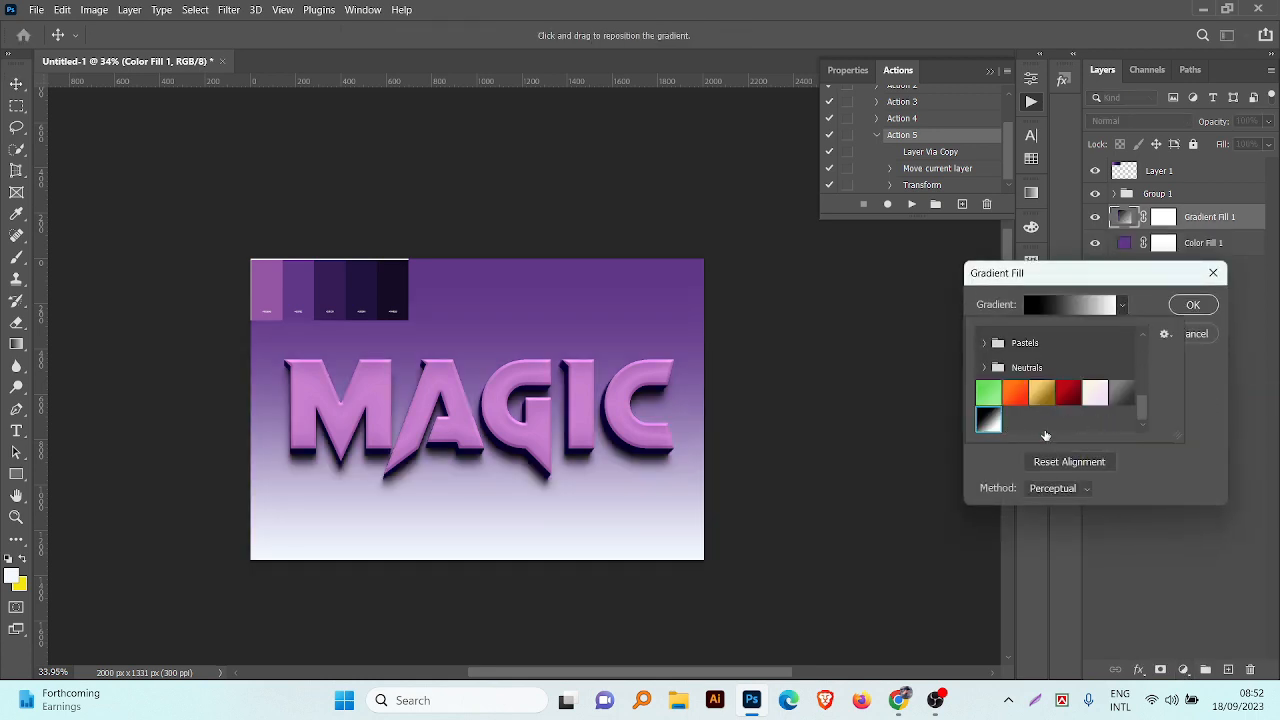
{"action": "left_click", "coordinate": [1190, 448]}
Step: Make the gradient radial and reversed, centre it near the canvas's top edge, and scale it to 275%
{"action": "left_click", "coordinate": [1055, 330]}
{"action": "left_click", "coordinate": [1045, 350]}
{"action": "left_click", "coordinate": [1027, 414]}
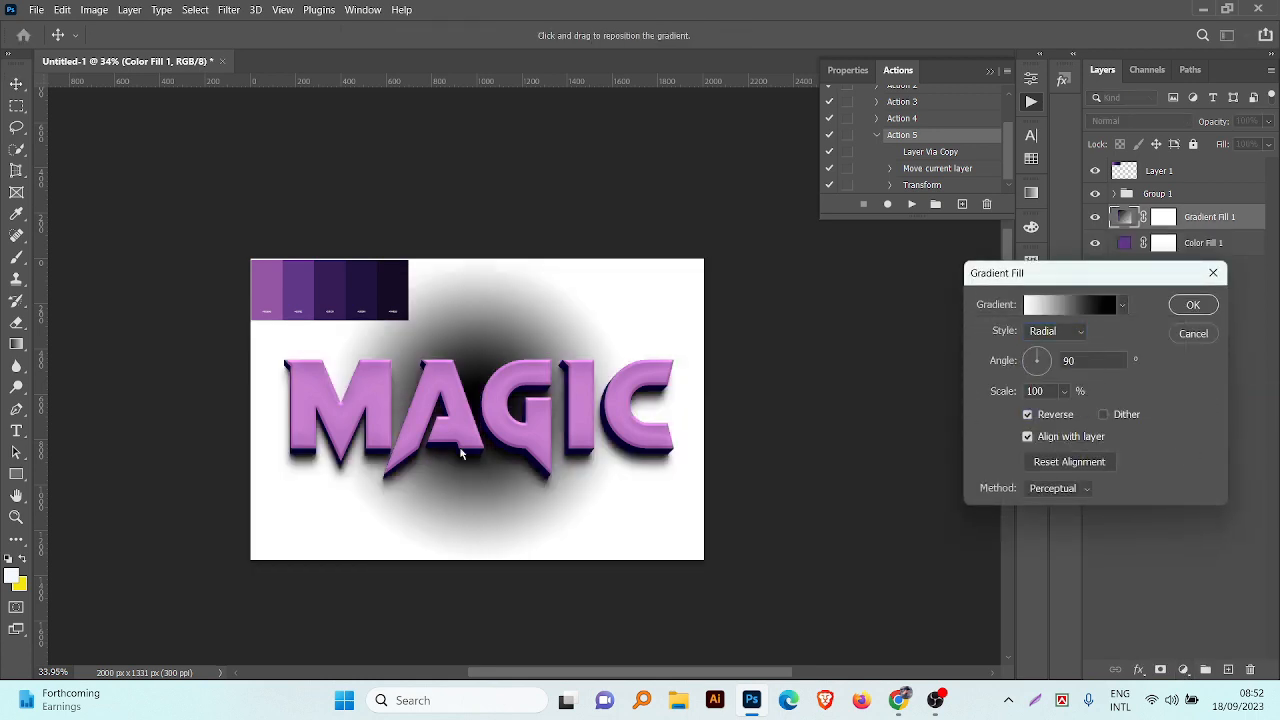
{"action": "left_click_drag", "start_coordinate": [480, 376], "coordinate": [484, 236]}
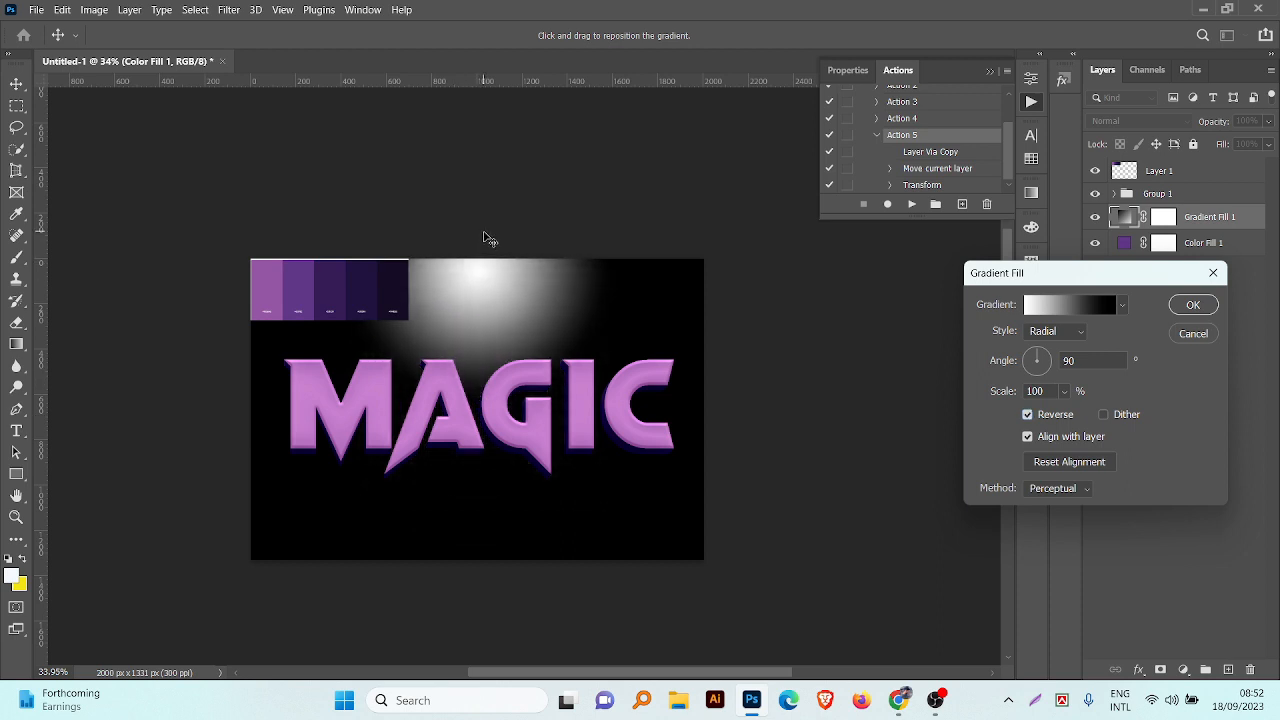
{"action": "left_click", "coordinate": [1064, 391]}
{"action": "left_click_drag", "start_coordinate": [1066, 414], "coordinate": [1080, 414]}
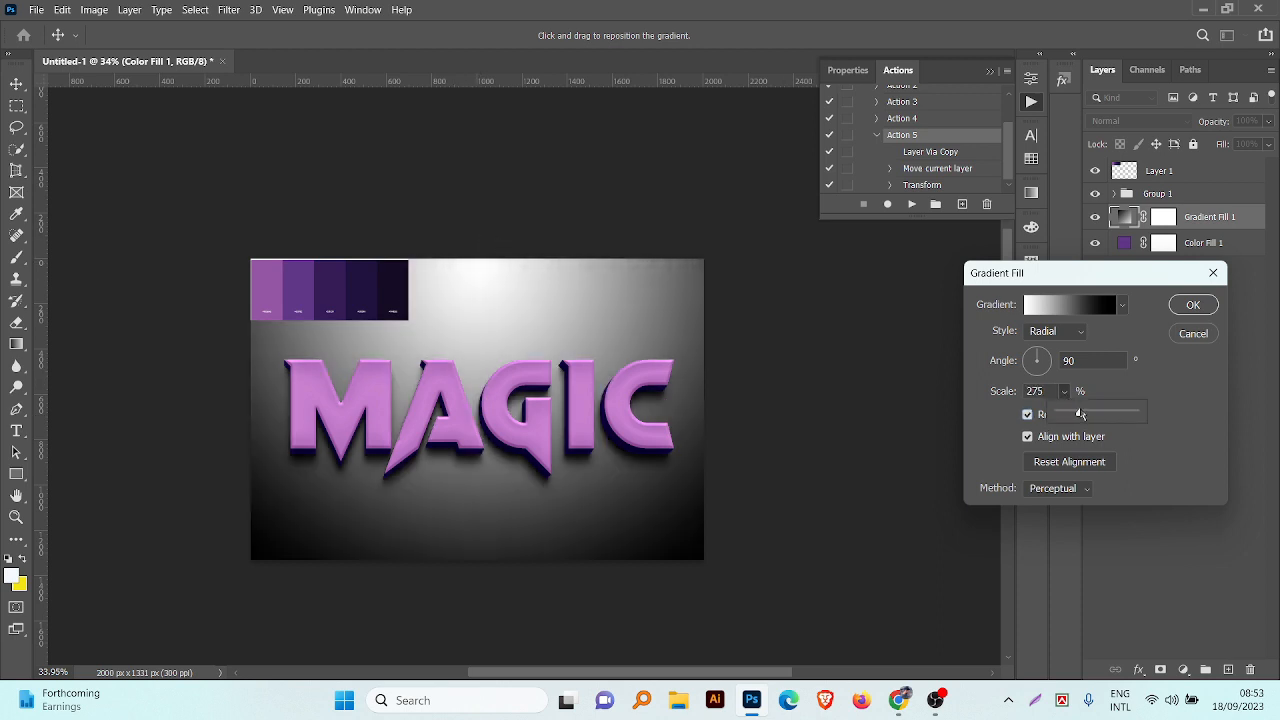
{"action": "left_click", "coordinate": [1191, 307]}
Step: Set the Gradient Fill 1 layer's blend mode to Soft Light
{"action": "left_click", "coordinate": [1146, 121]}
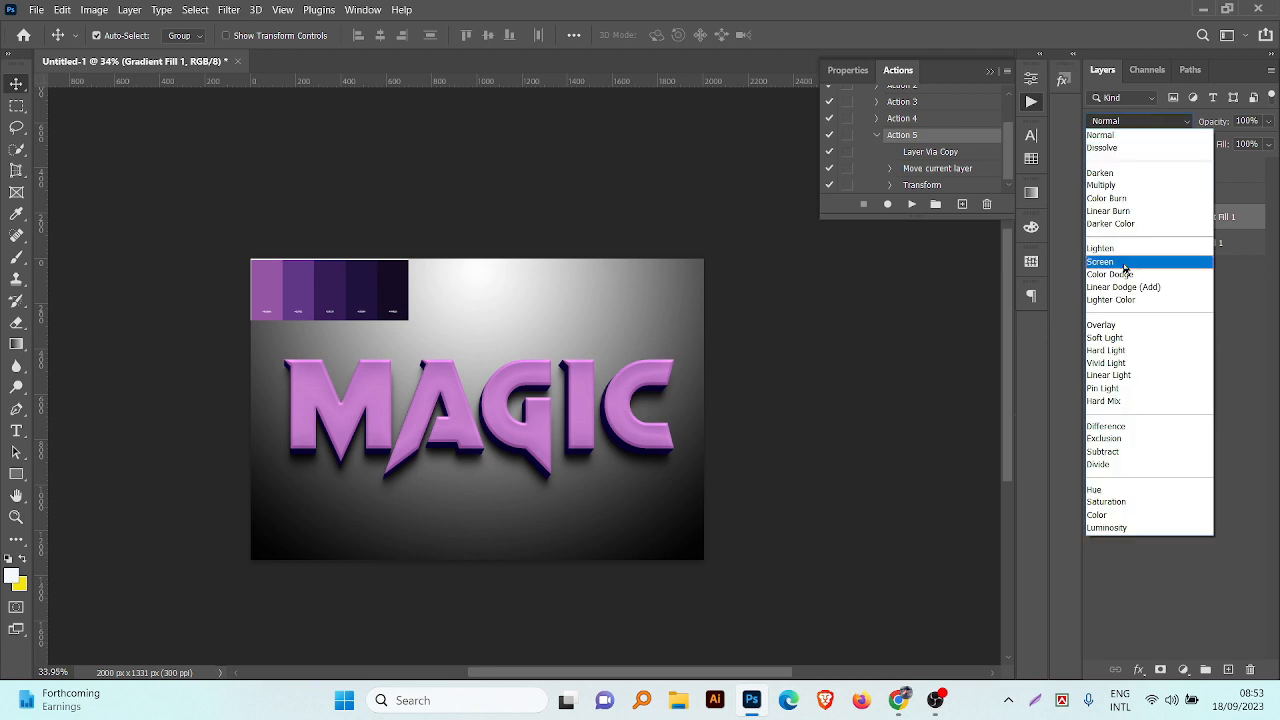
{"action": "left_click", "coordinate": [1150, 339]}
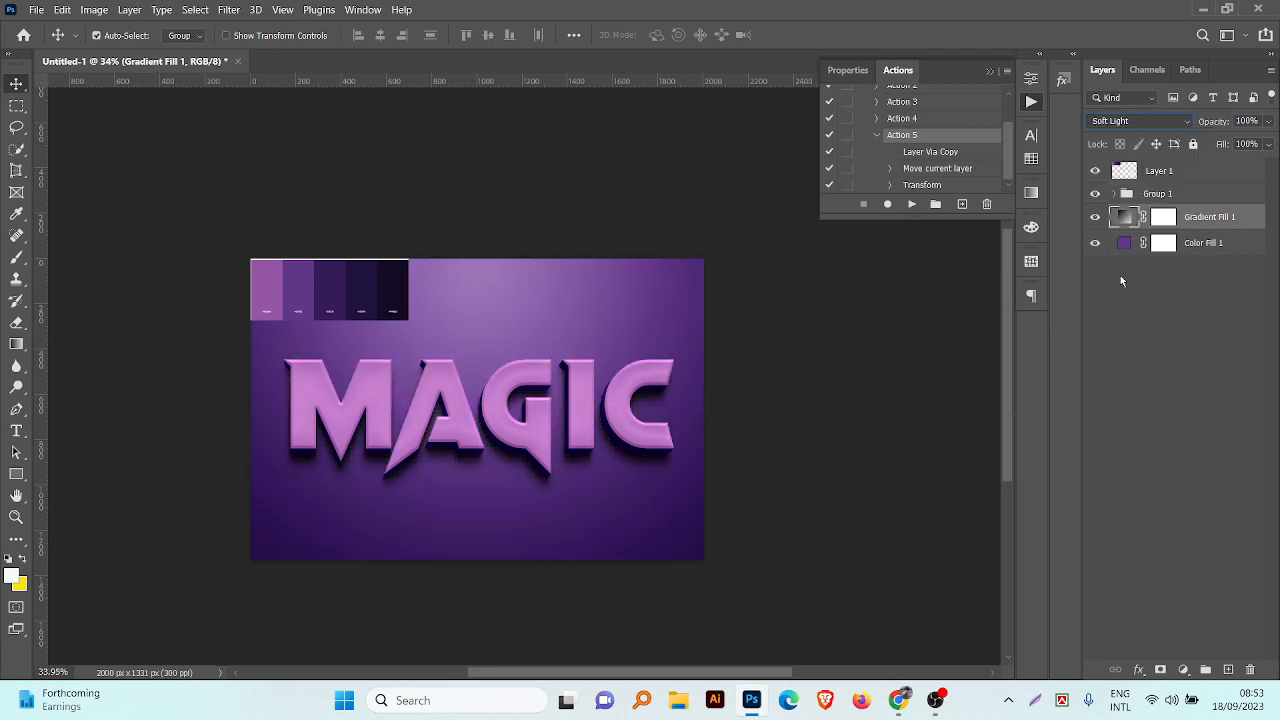
Step: Add a white (#ffffff) solid color fill layer above Gradient Fill 1
{"action": "left_click", "coordinate": [1183, 669]}
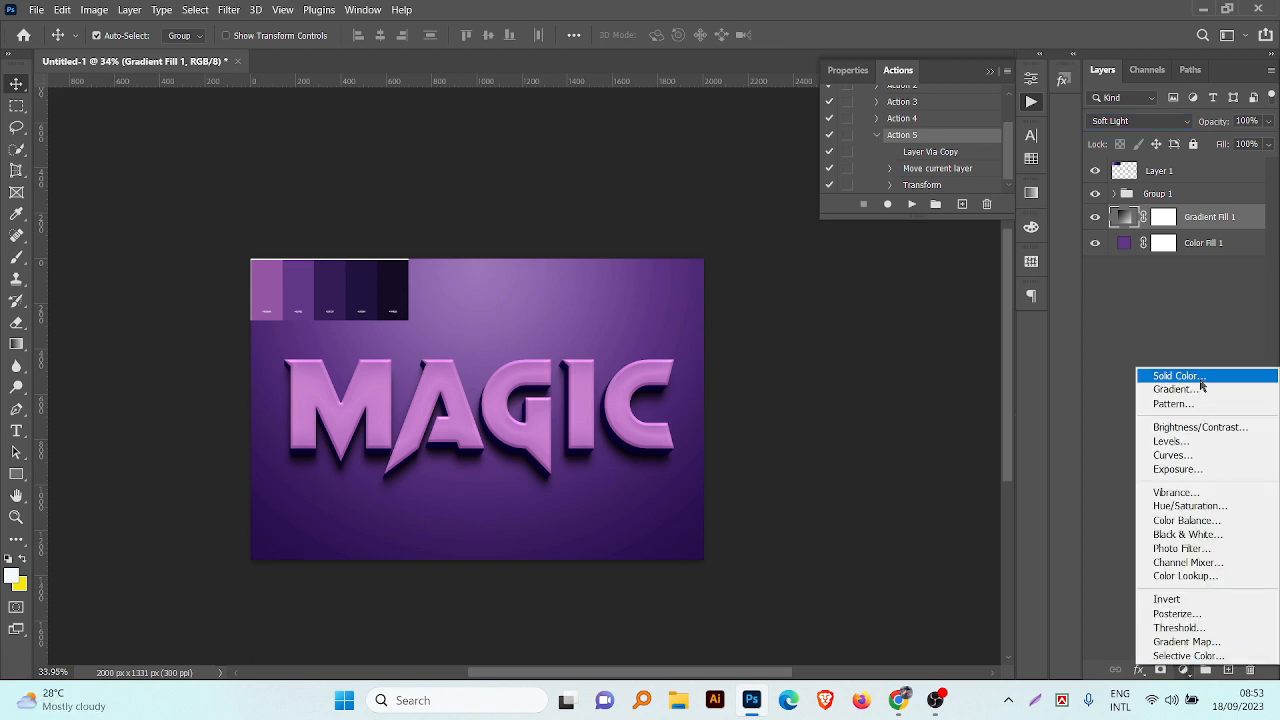
{"action": "left_click", "coordinate": [1200, 374]}
{"action": "left_click_drag", "start_coordinate": [847, 384], "coordinate": [836, 376]}
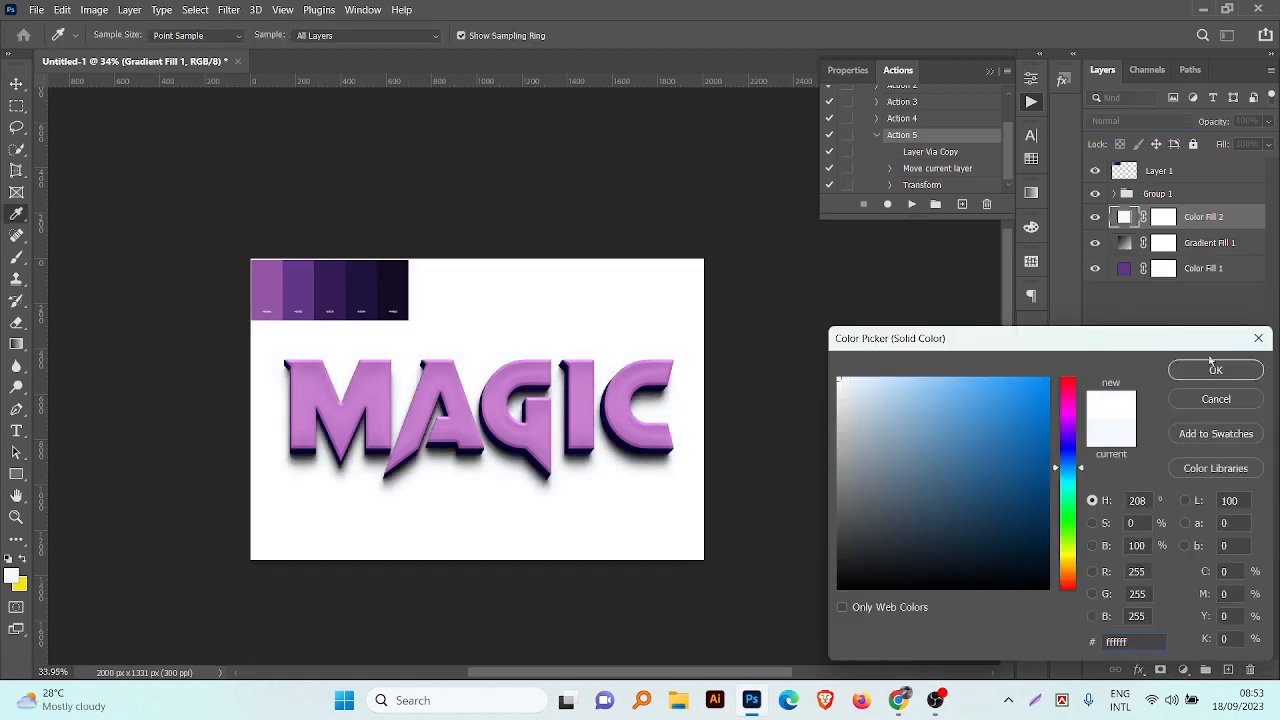
{"action": "left_click", "coordinate": [1212, 368]}
Step: Convert the Color Fill 2 layer to a smart object and apply an Add Noise filter of about 7% with uniform distribution
{"action": "left_click", "coordinate": [228, 9]}
{"action": "mouse_move", "coordinate": [280, 258]}
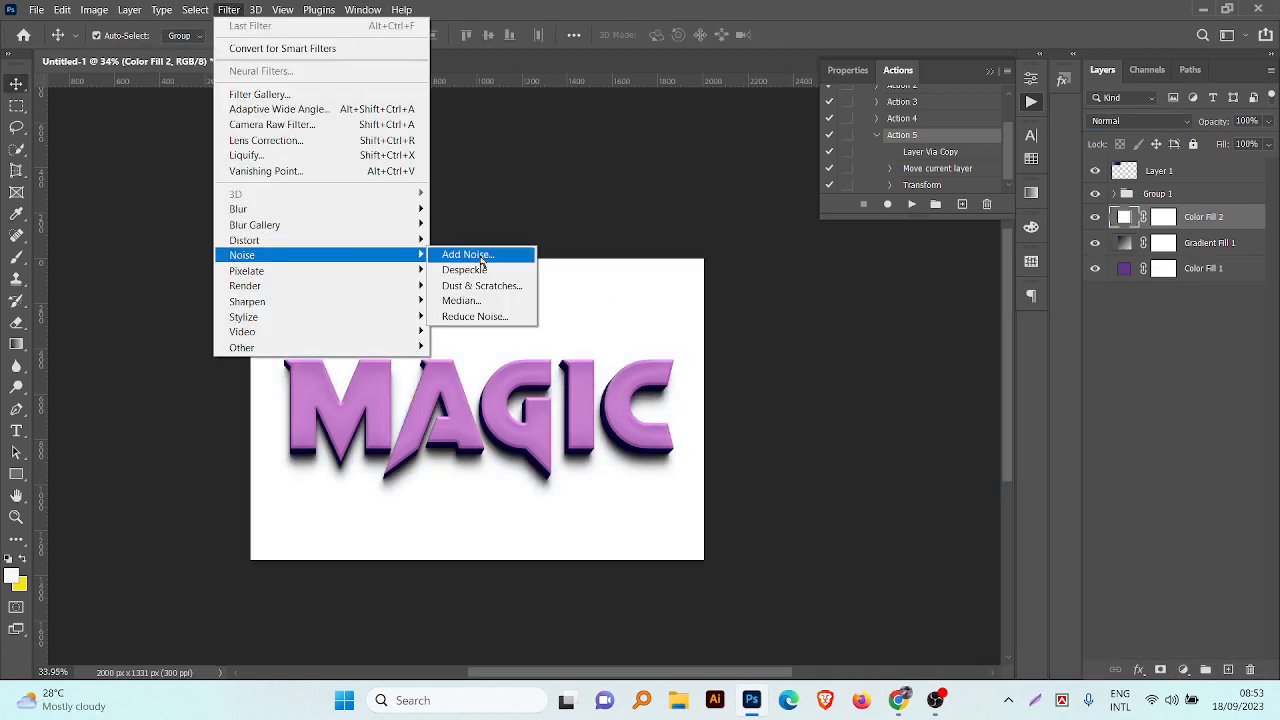
{"action": "left_click", "coordinate": [468, 255]}
{"action": "left_click", "coordinate": [690, 276]}
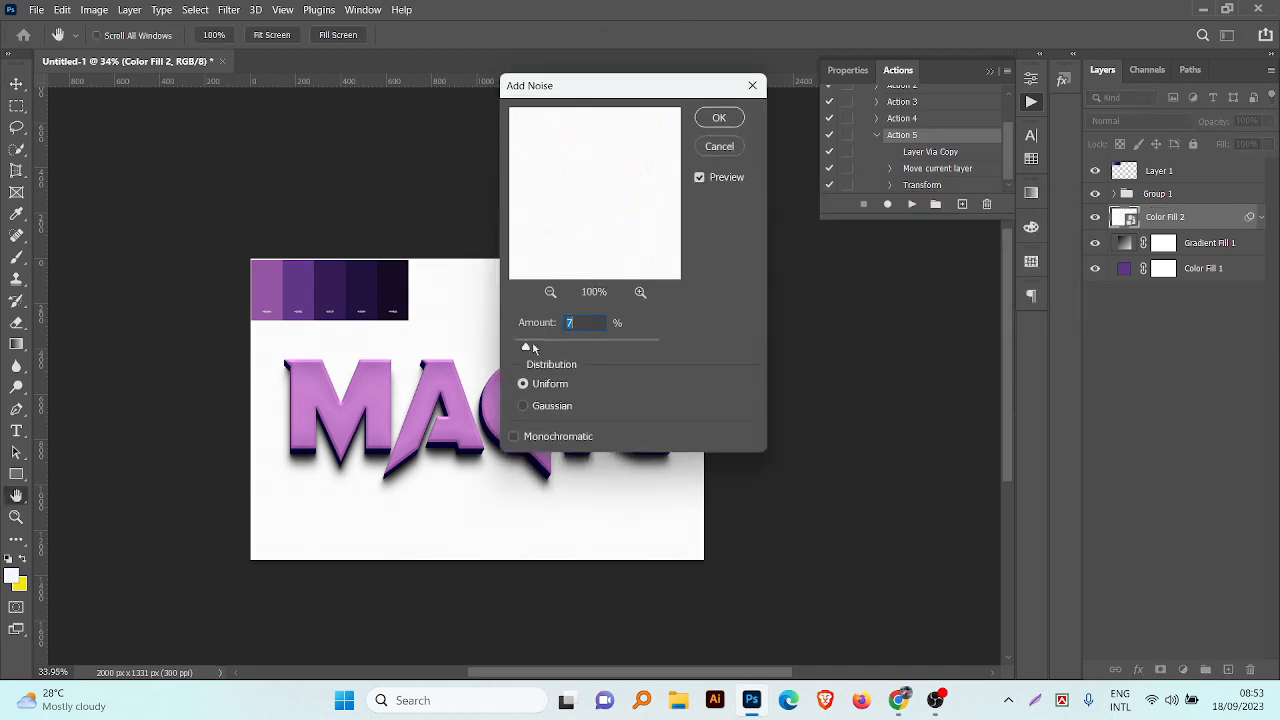
{"action": "left_click_drag", "start_coordinate": [527, 347], "coordinate": [526, 348]}
{"action": "left_click", "coordinate": [726, 122]}
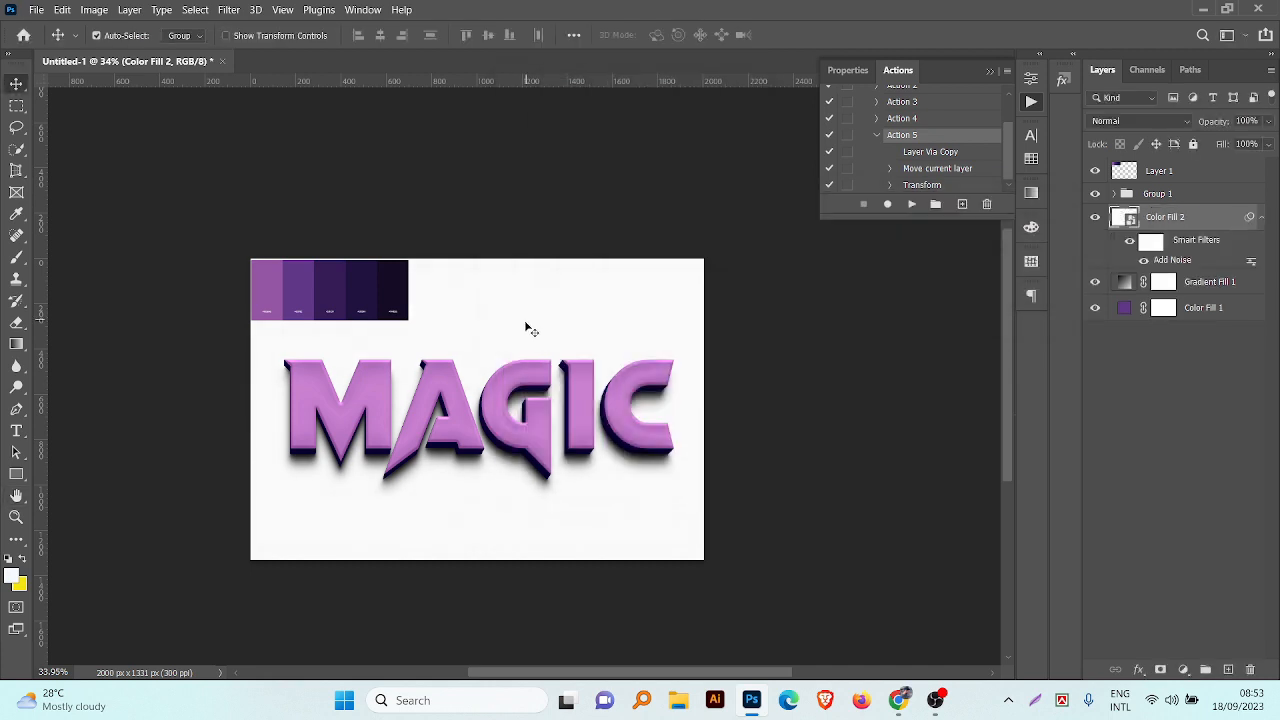
{"action": "scroll", "coordinate": [531, 330], "scroll_direction": "up", "scroll_amount": 5}
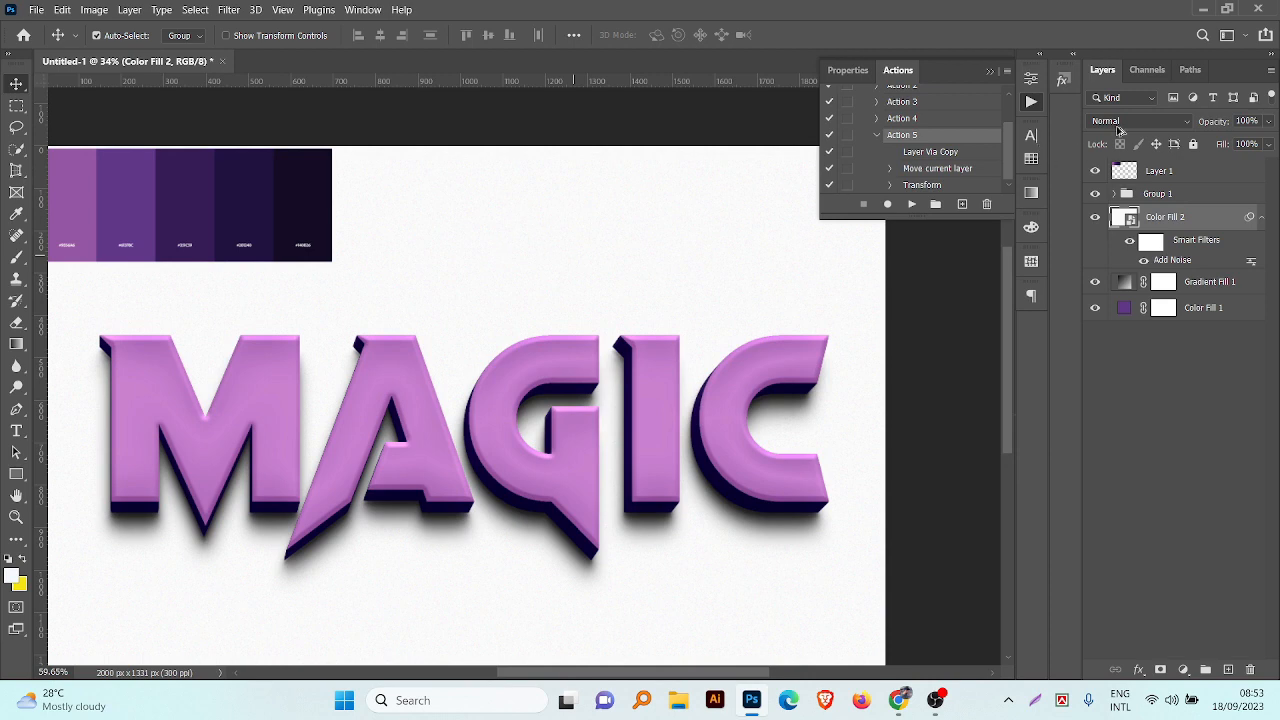
Step: Set the Color Fill 2 noise layer's blend mode to Multiply
{"action": "left_click", "coordinate": [1118, 124]}
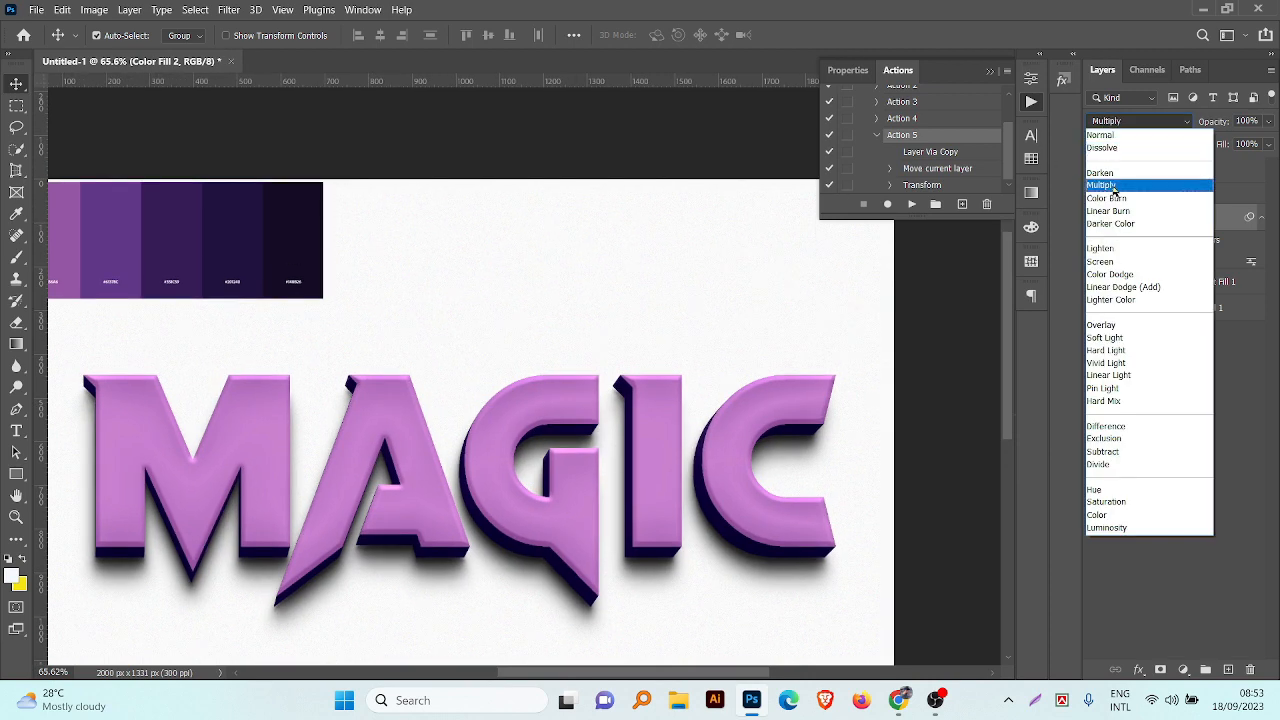
{"action": "left_click", "coordinate": [1106, 186]}
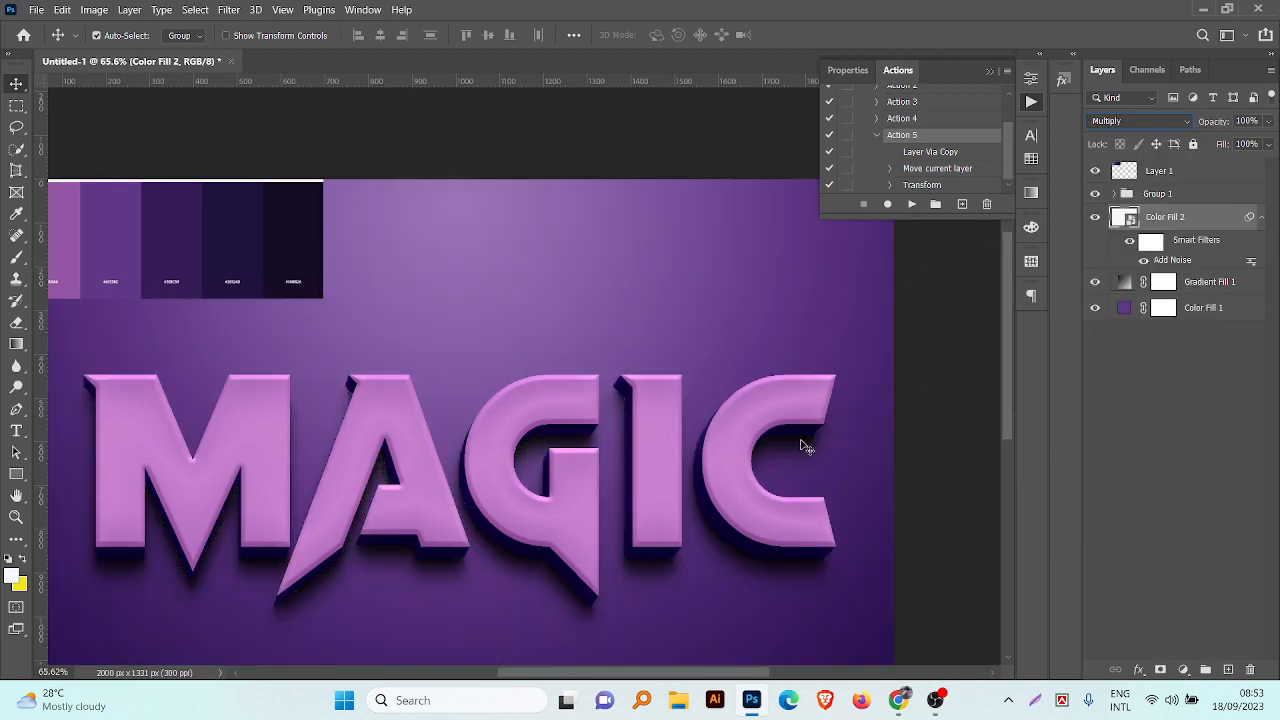
Step: Delete the color palette reference layer from the canvas
{"action": "left_click", "coordinate": [951, 503]}
{"action": "scroll", "coordinate": [951, 503], "scroll_direction": "down", "scroll_amount": 4}
{"action": "key", "text": "Delete"}
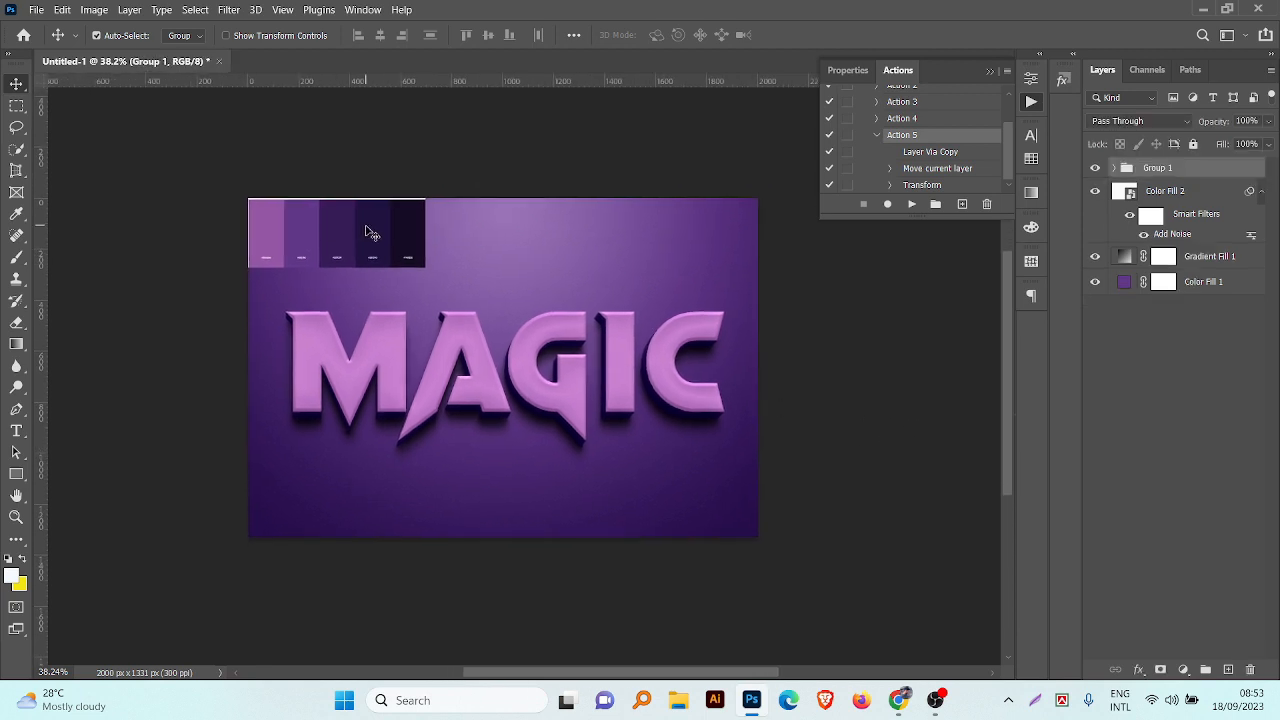
{"action": "left_click_drag", "start_coordinate": [872, 358], "coordinate": [882, 376]}
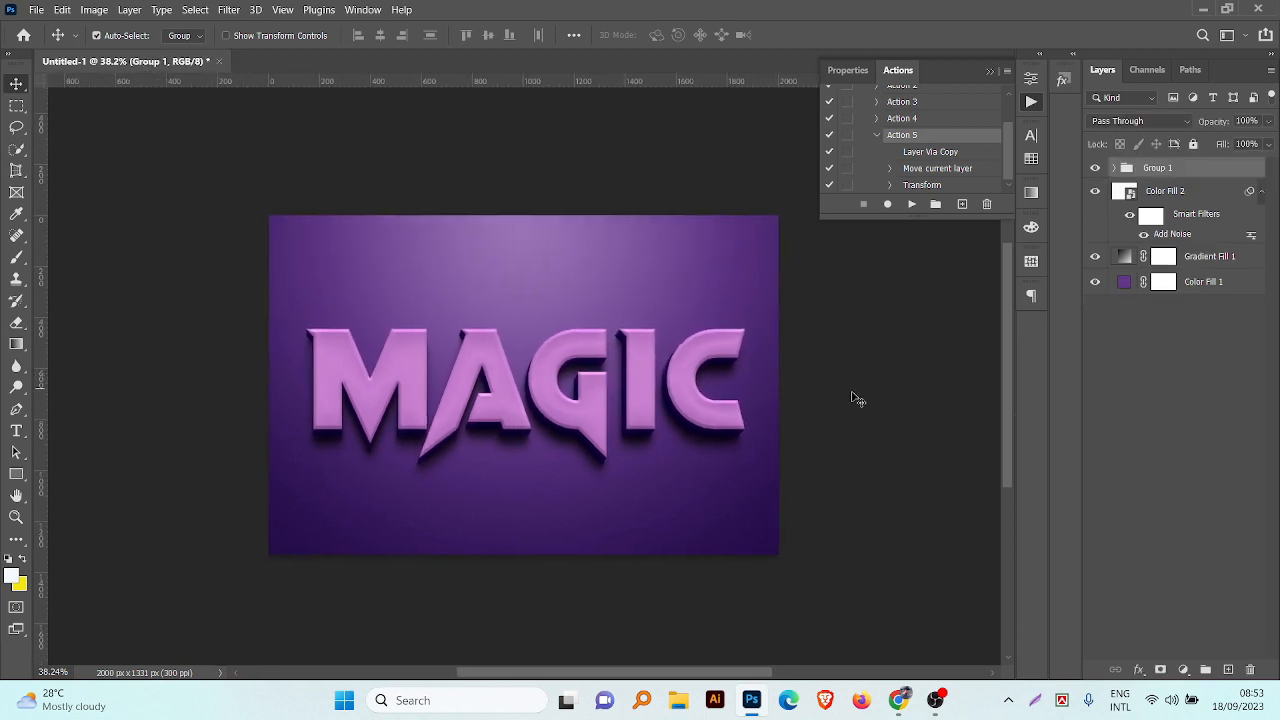
{"action": "scroll", "coordinate": [810, 410], "scroll_direction": "up", "scroll_amount": 1}
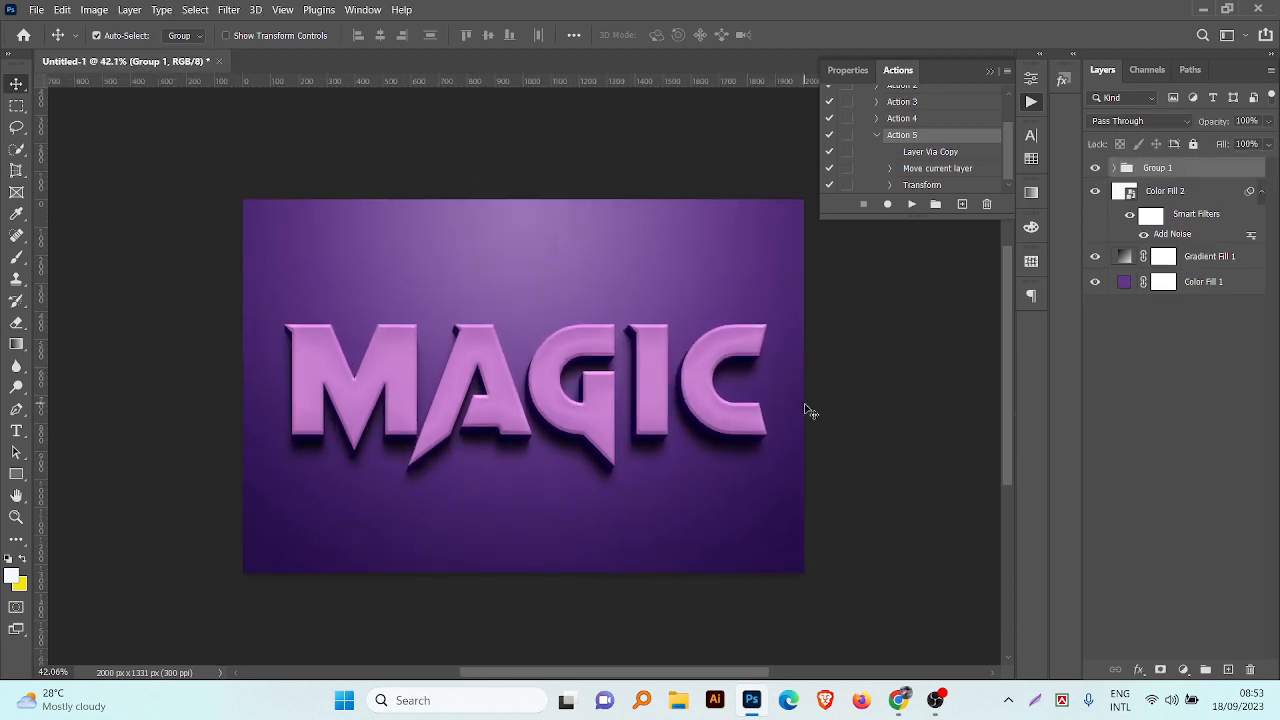
Step: Rename Group 1 as "FX" and the Color Fill 2 layer as "noise"
{"action": "double_click", "coordinate": [1155, 168]}
{"action": "key", "text": "Return"}
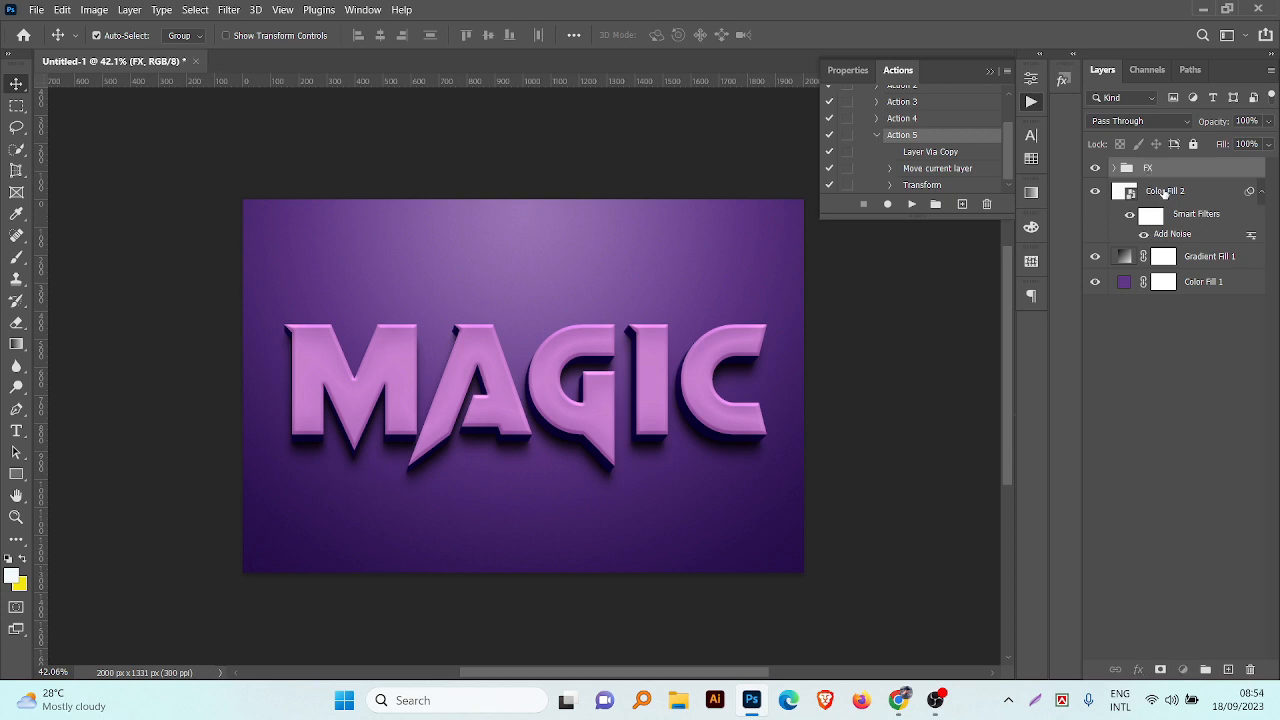
{"action": "double_click", "coordinate": [1165, 191]}
{"action": "type", "text": "noise"}
{"action": "key", "text": "Return"}
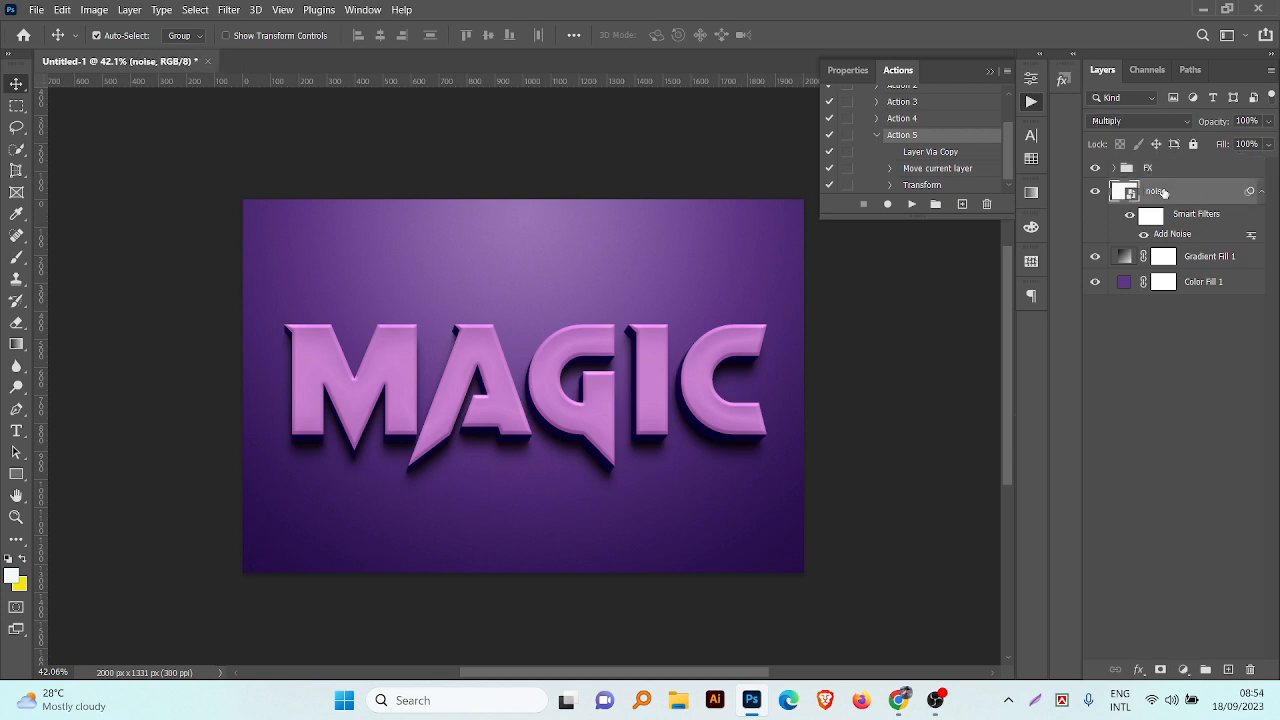
Step: Rename the Gradient Fill 1 layer as "light" and the Color Fill 1 layer as "BG color"
{"action": "double_click", "coordinate": [1210, 256]}
{"action": "type", "text": "light"}
{"action": "key", "text": "Return"}
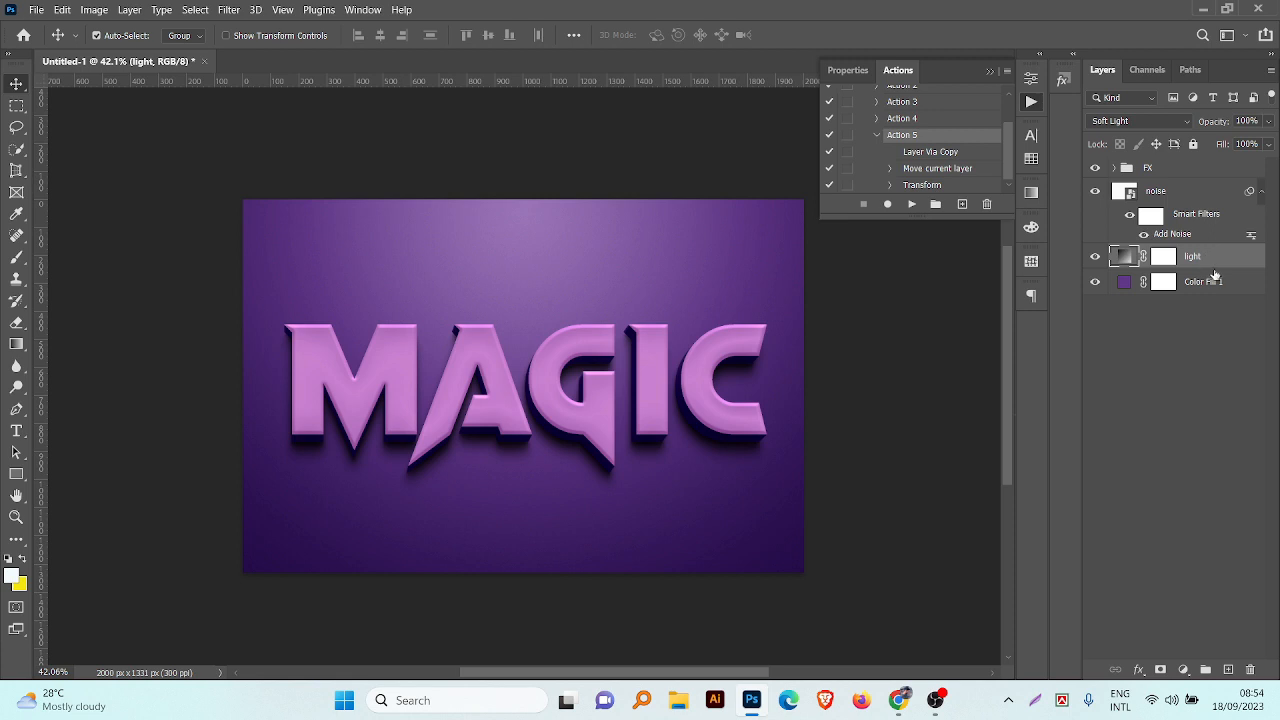
{"action": "double_click", "coordinate": [1205, 281]}
{"action": "type", "text": "BG colo"}
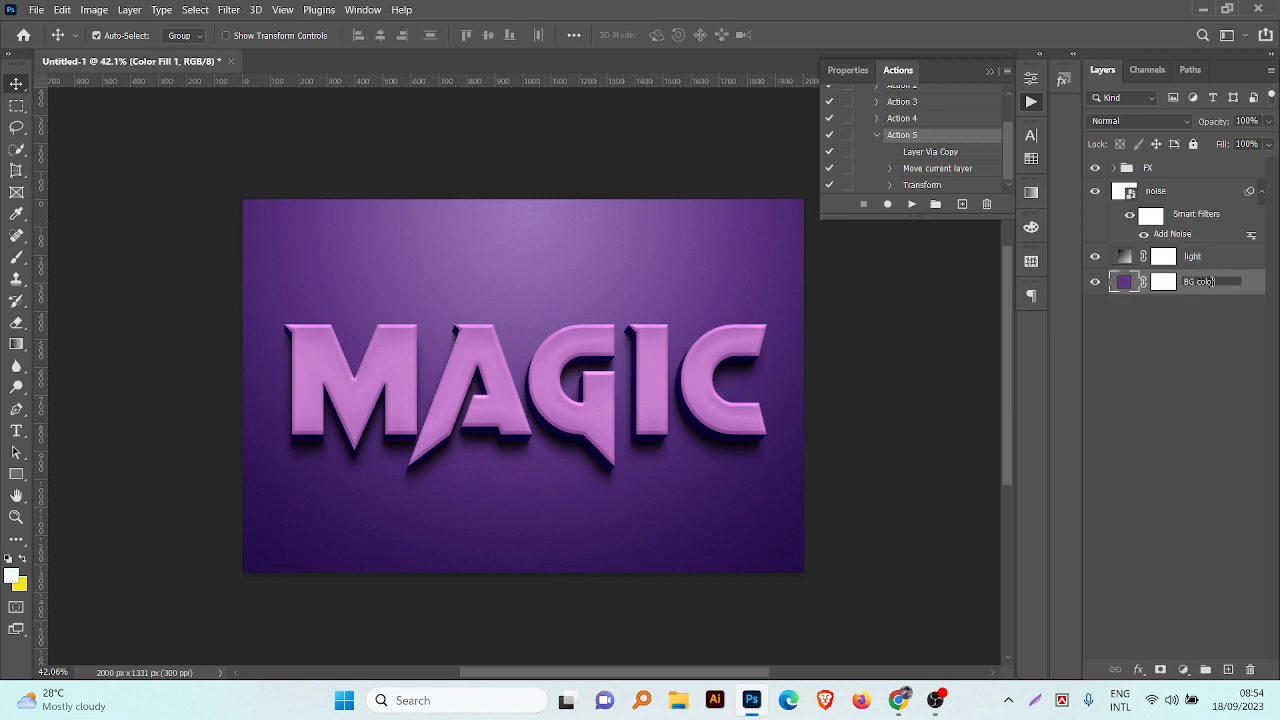
{"action": "type", "text": "r"}
{"action": "key", "text": "Return"}
Step: Group the noise, light and BG color layers and name the group "Background"
{"action": "left_click", "coordinate": [1205, 192], "text": "shift"}
{"action": "key", "text": "ctrl+g"}
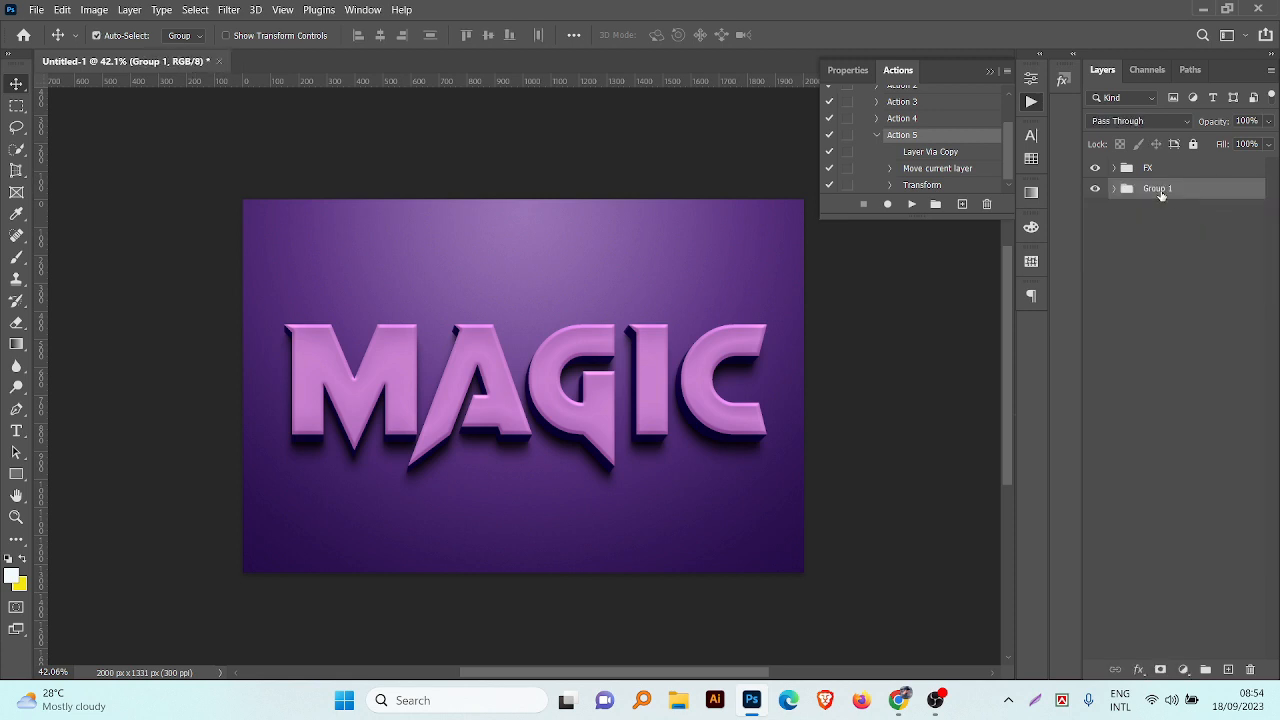
{"action": "double_click", "coordinate": [1157, 188]}
{"action": "type", "text": "Background"}
{"action": "key", "text": "Return"}
Step: Duplicate the topmost magic layer out of the FX group, place the copy above the group, and collapse the group
{"action": "left_click", "coordinate": [1115, 168]}
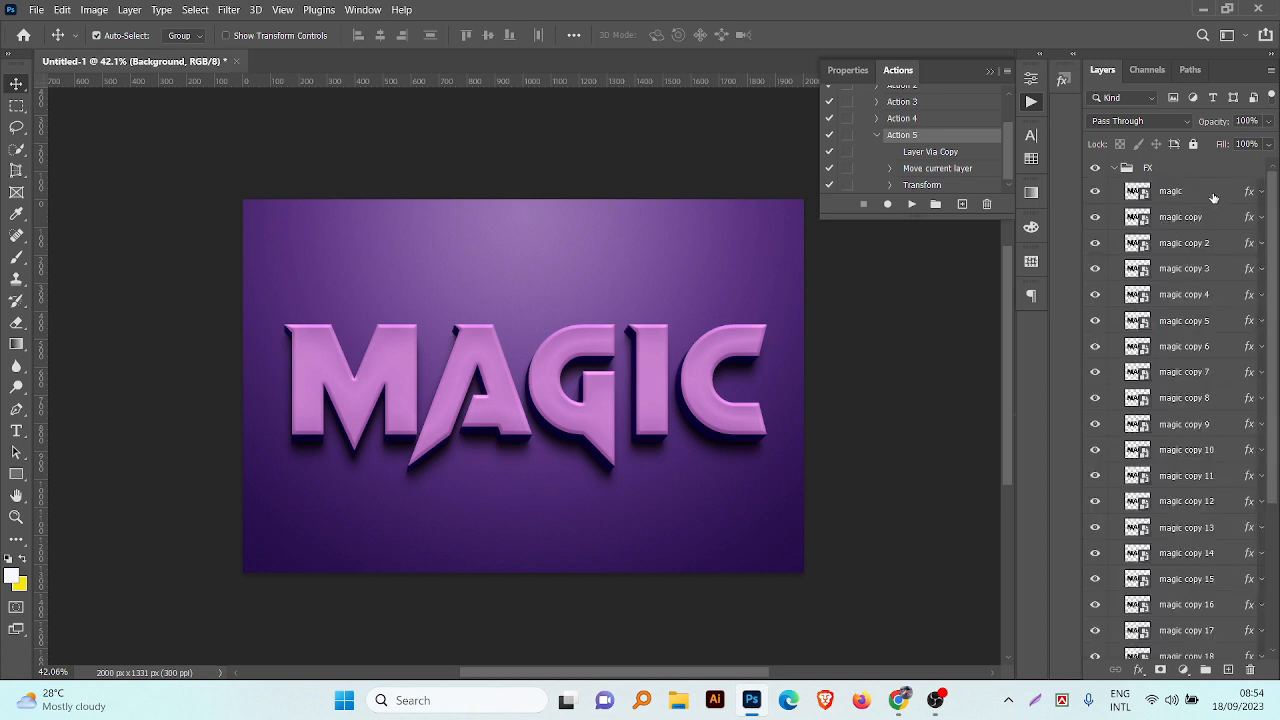
{"action": "left_click", "coordinate": [1200, 191]}
{"action": "left_click_drag", "start_coordinate": [1200, 191], "coordinate": [1200, 162]}
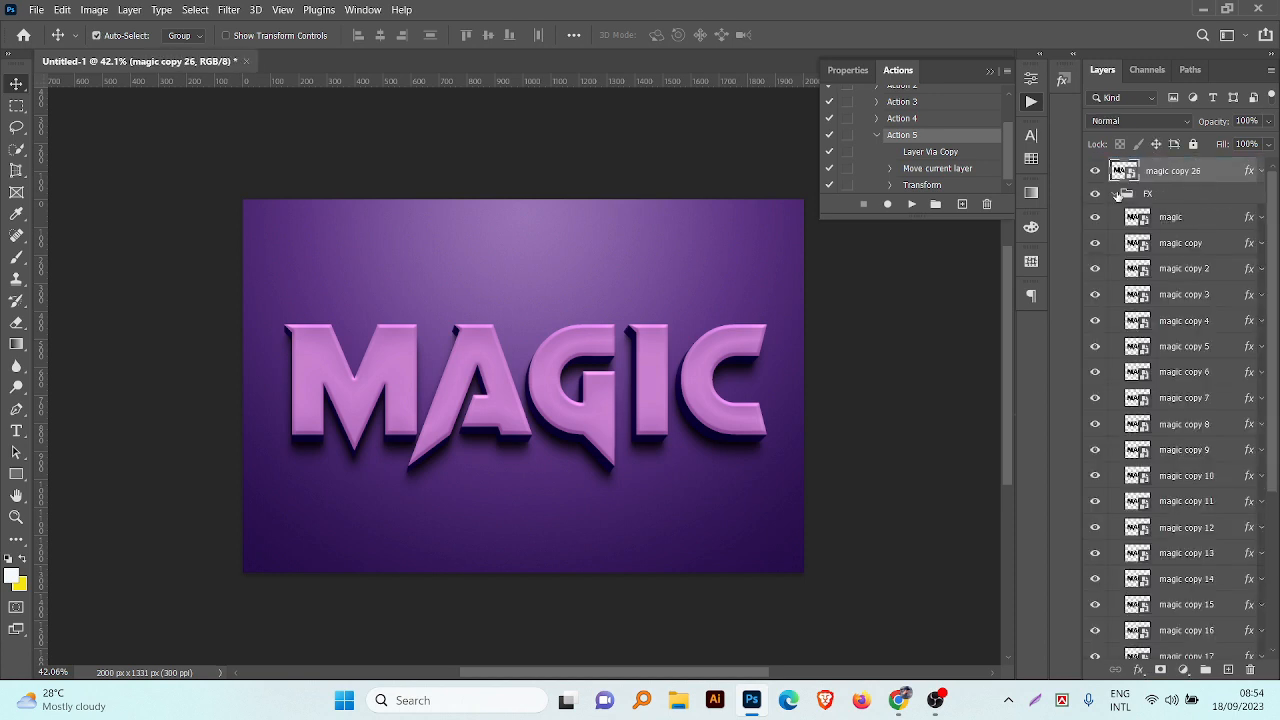
{"action": "left_click", "coordinate": [1113, 193]}
Step: Clear the layer style from the magic copy above the FX group and hide that layer
{"action": "right_click", "coordinate": [1190, 175]}
{"action": "left_click", "coordinate": [1060, 503]}
{"action": "left_click", "coordinate": [1096, 172]}
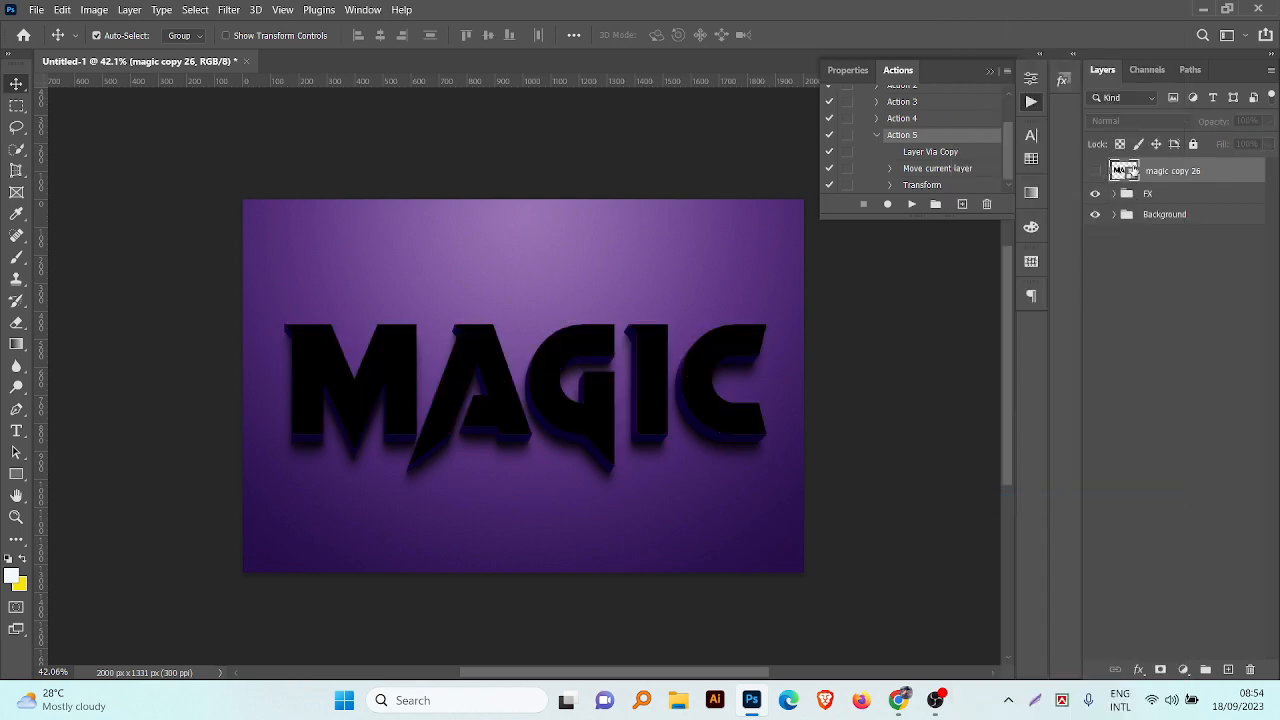
Step: Give the hidden magic copy a red color label and rename it "Place your text"
{"action": "right_click", "coordinate": [1162, 174]}
{"action": "left_click", "coordinate": [1018, 612]}
{"action": "double_click", "coordinate": [1163, 171]}
{"action": "type", "text": "P"}
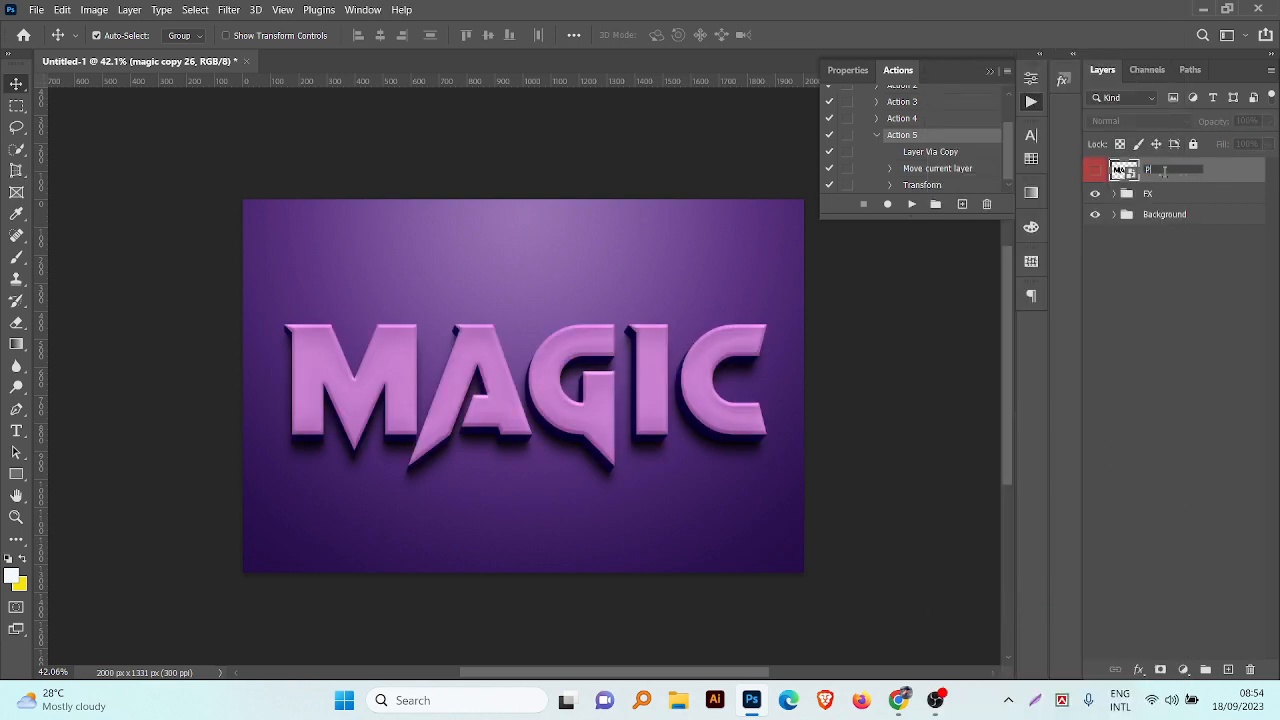
{"action": "type", "text": "lace your text"}
{"action": "key", "text": "Return"}
Step: Open the "Place your text" smart object's contents and set its canvas size to 2000 by 1331 pixels
{"action": "double_click", "coordinate": [1125, 172]}
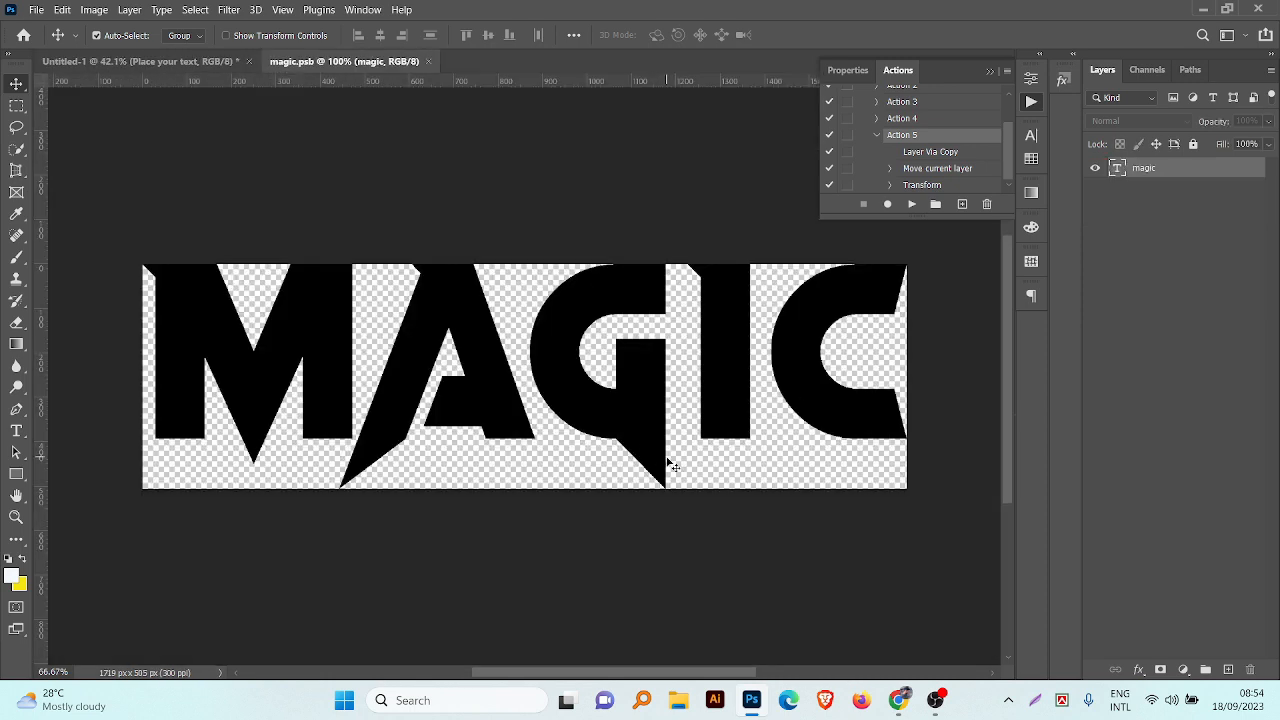
{"action": "key", "text": "alt+ctrl+c"}
{"action": "left_click", "coordinate": [775, 178]}
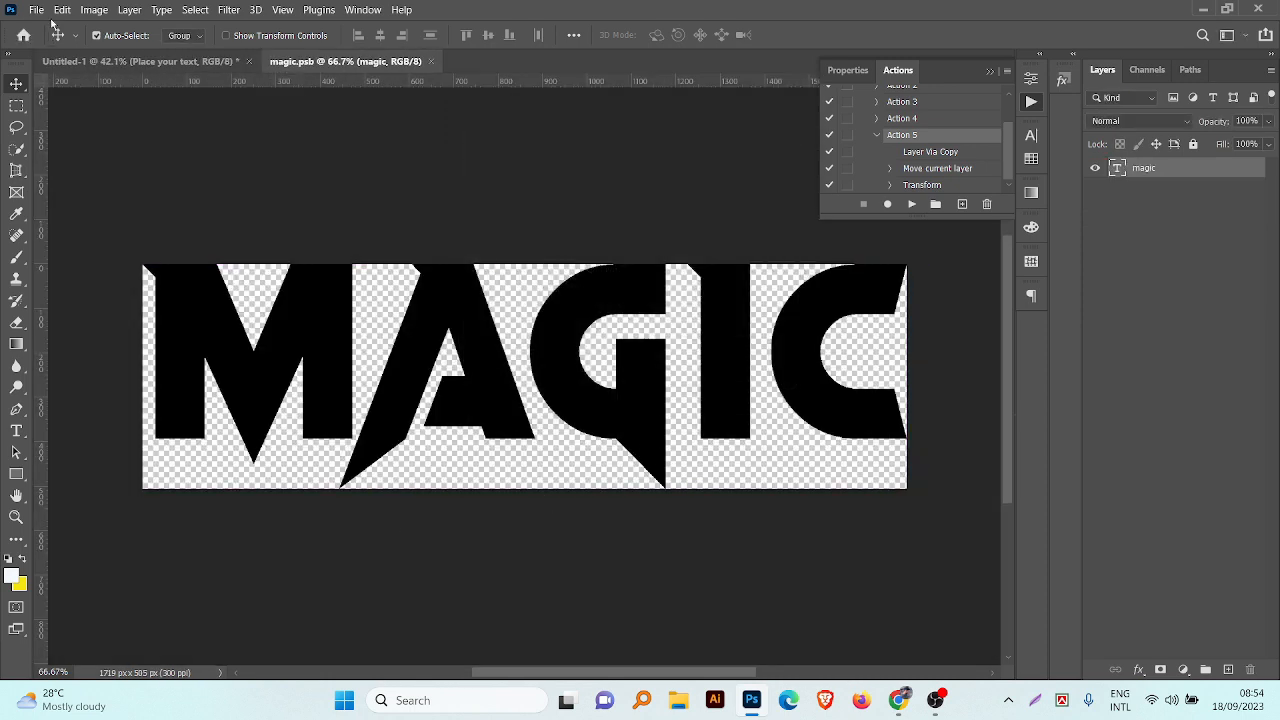
{"action": "left_click", "coordinate": [94, 9]}
{"action": "left_click", "coordinate": [110, 137]}
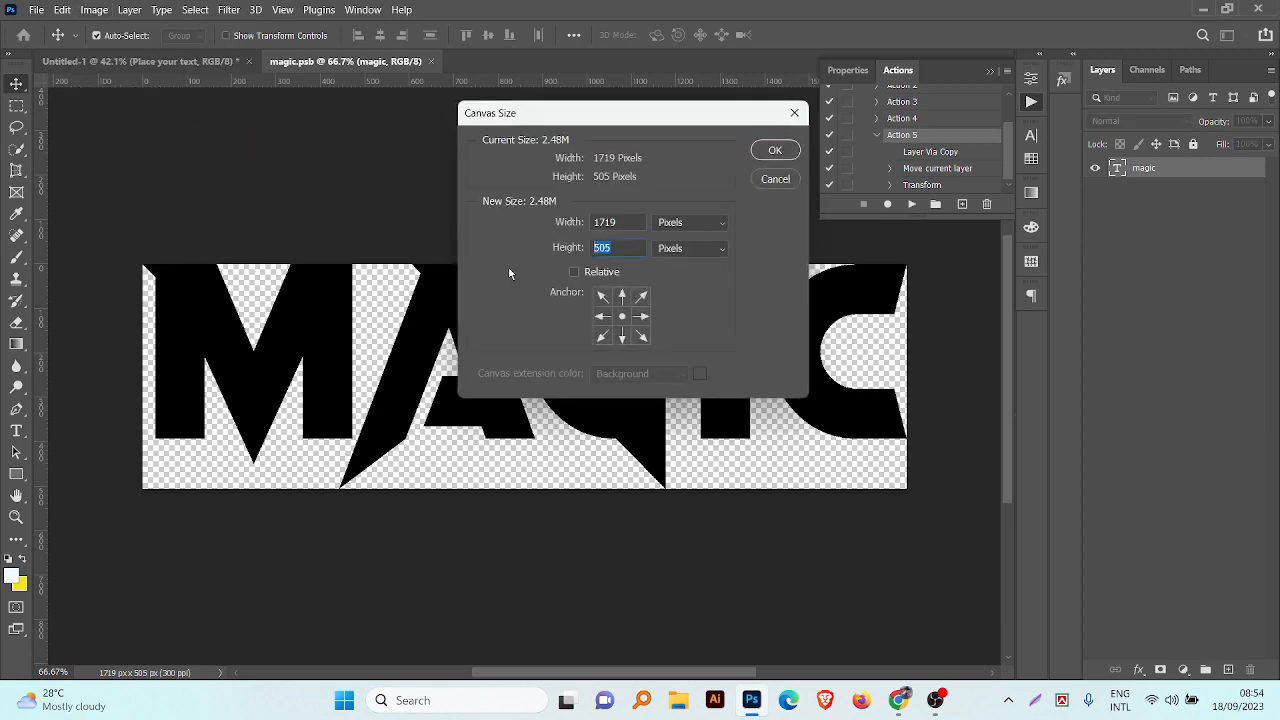
{"action": "type", "text": "13312000"}
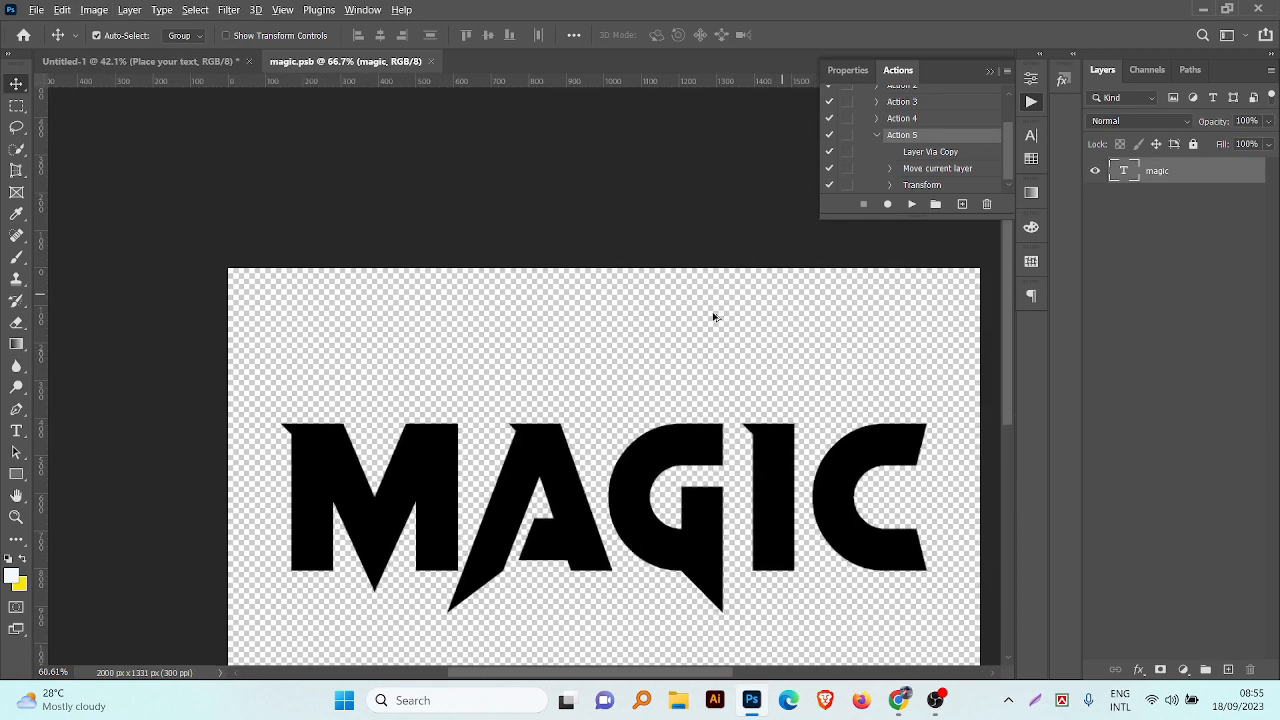
{"action": "left_click", "coordinate": [775, 150]}
{"action": "key", "text": "ctrl+0"}
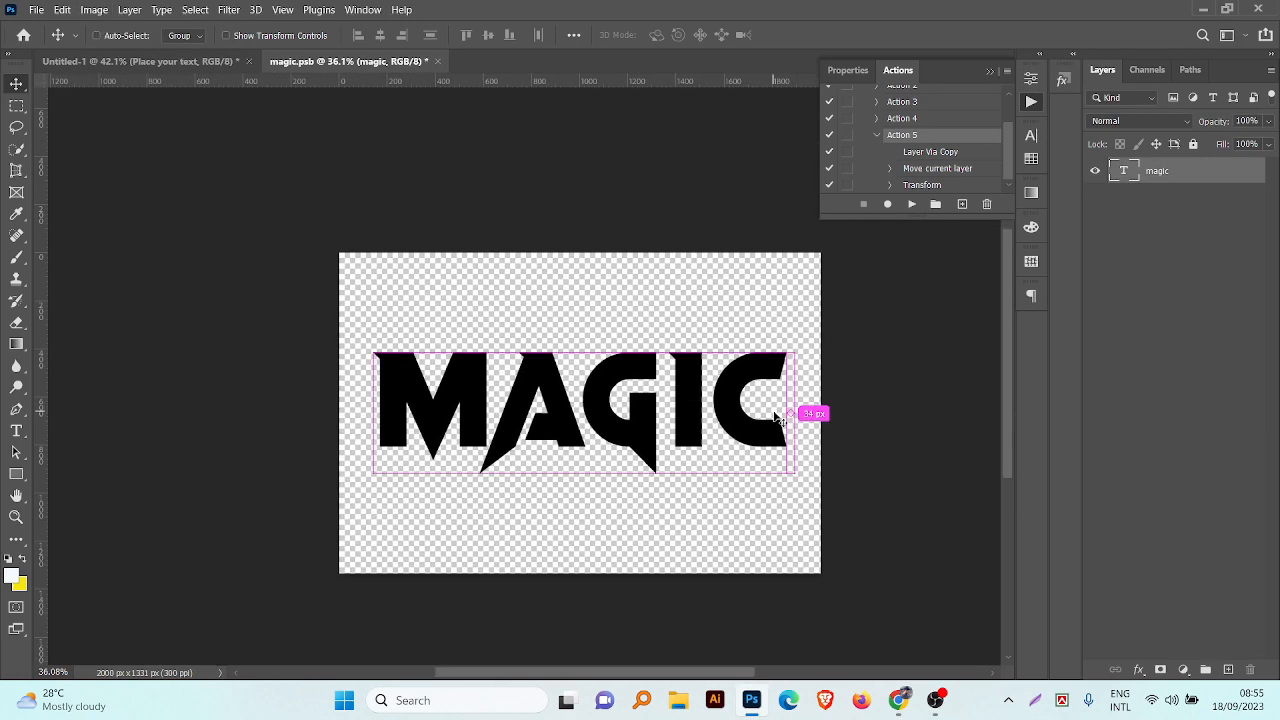
Step: Save the magic.psb smart object contents, return to the main document, and collapse the Actions panel
{"action": "key", "text": "ctrl+s"}
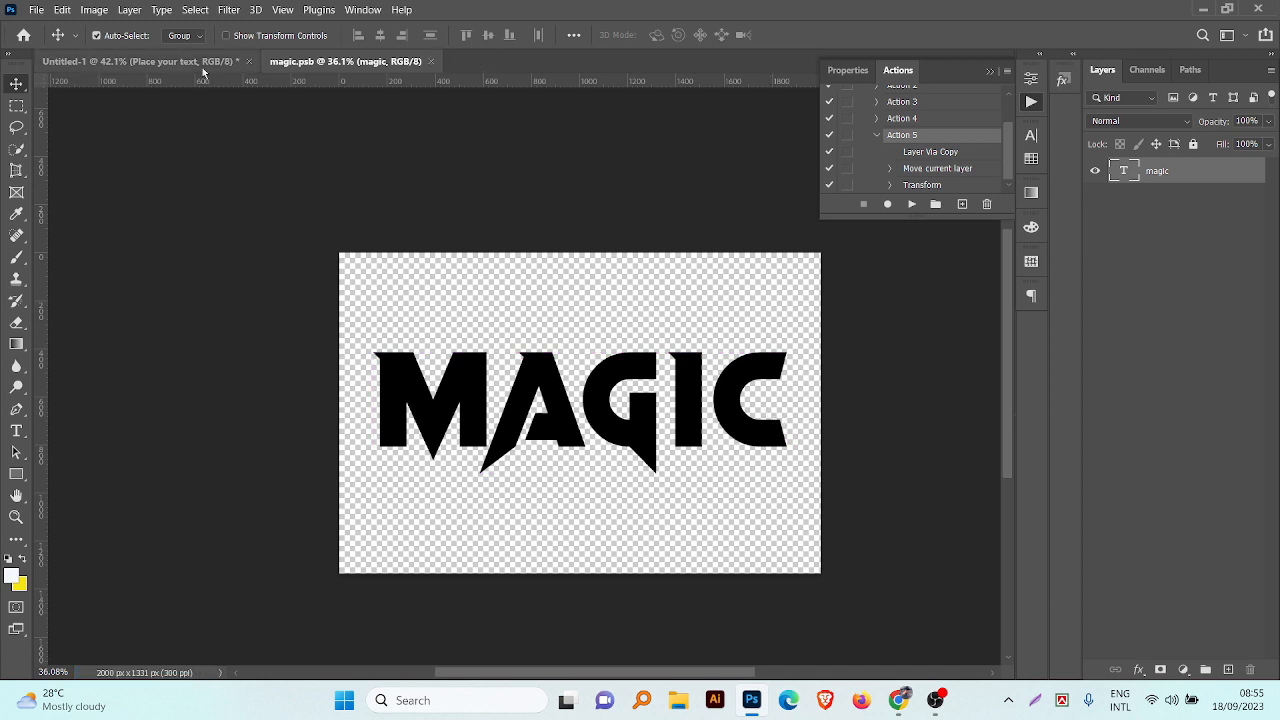
{"action": "left_click", "coordinate": [190, 62]}
{"action": "left_click", "coordinate": [990, 71]}
{"action": "scroll", "coordinate": [600, 460], "scroll_direction": "up", "scroll_amount": 5}
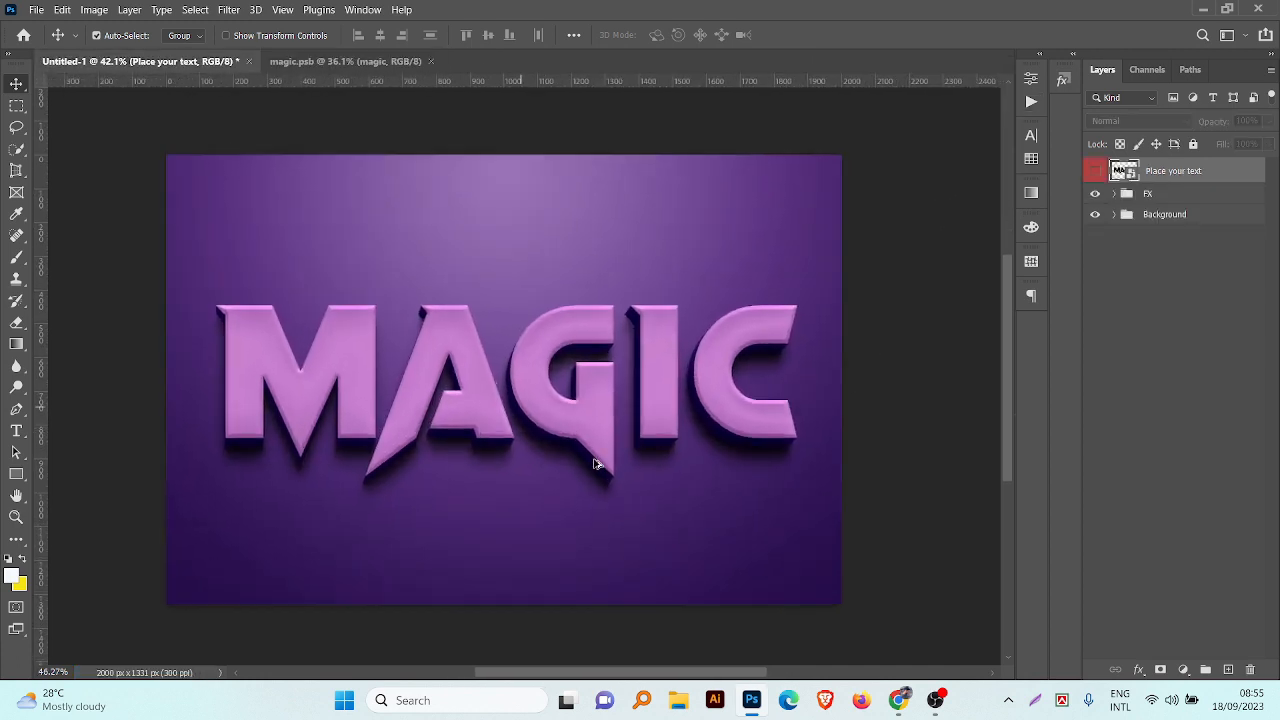
{"action": "scroll", "coordinate": [760, 443], "scroll_direction": "down", "scroll_amount": 3}
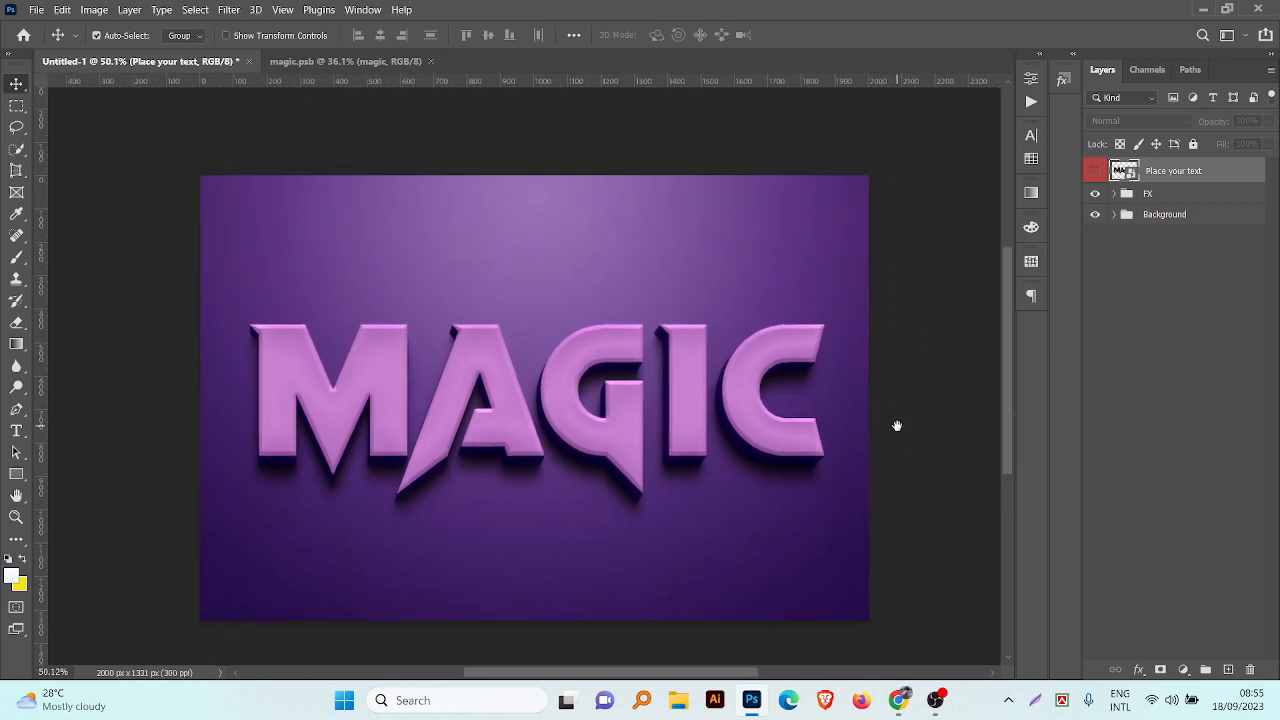
Step: Change the top magic layer's Color Overlay in the FX group to bright magenta-purple (#d94aff)
{"action": "left_click", "coordinate": [1116, 194]}
{"action": "left_click", "coordinate": [1258, 218]}
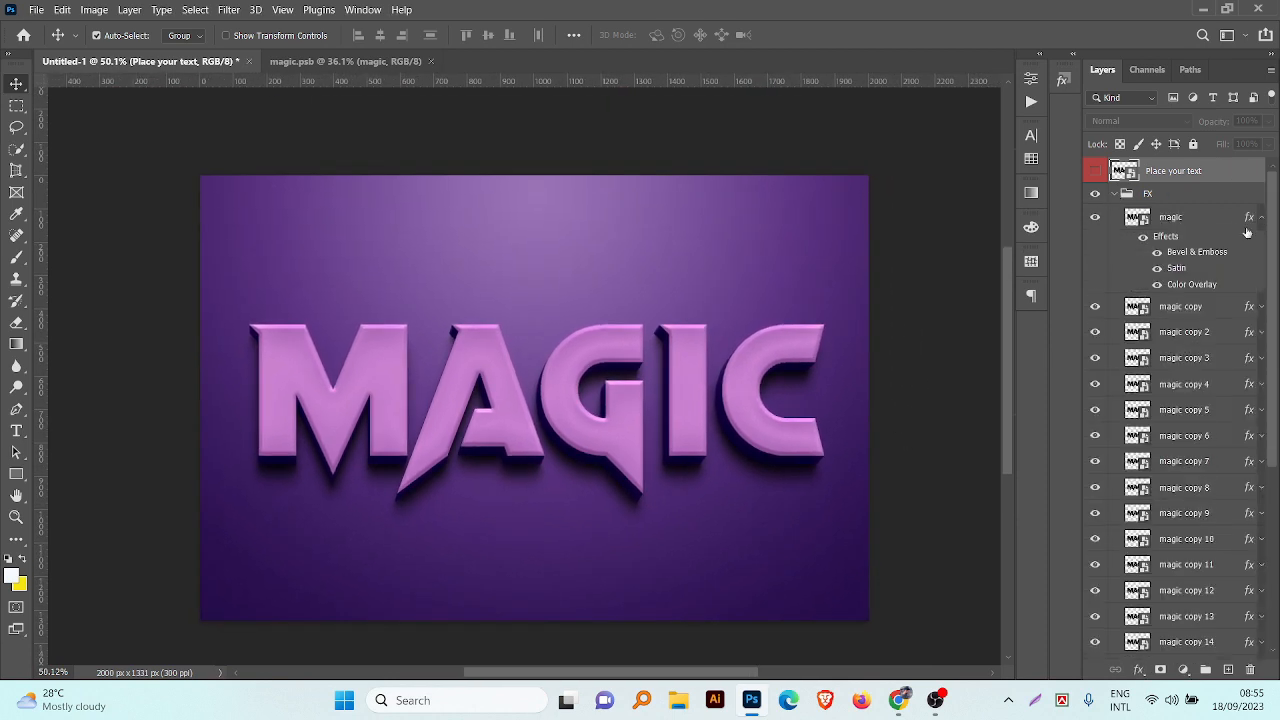
{"action": "double_click", "coordinate": [1182, 287]}
{"action": "left_click", "coordinate": [978, 282]}
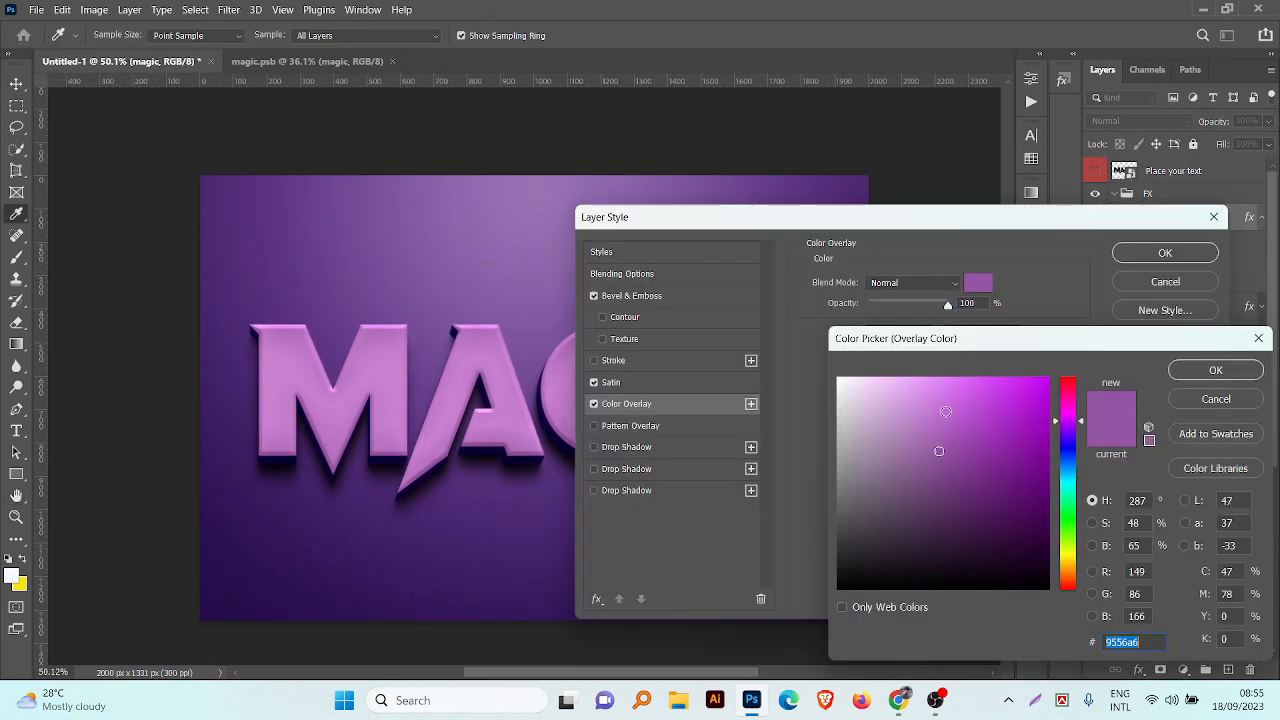
{"action": "mouse_move", "coordinate": [941, 429]}
{"action": "left_mouse_down"}
{"action": "mouse_move", "coordinate": [934, 403]}
{"action": "mouse_move", "coordinate": [1011, 386]}
{"action": "left_mouse_up"}
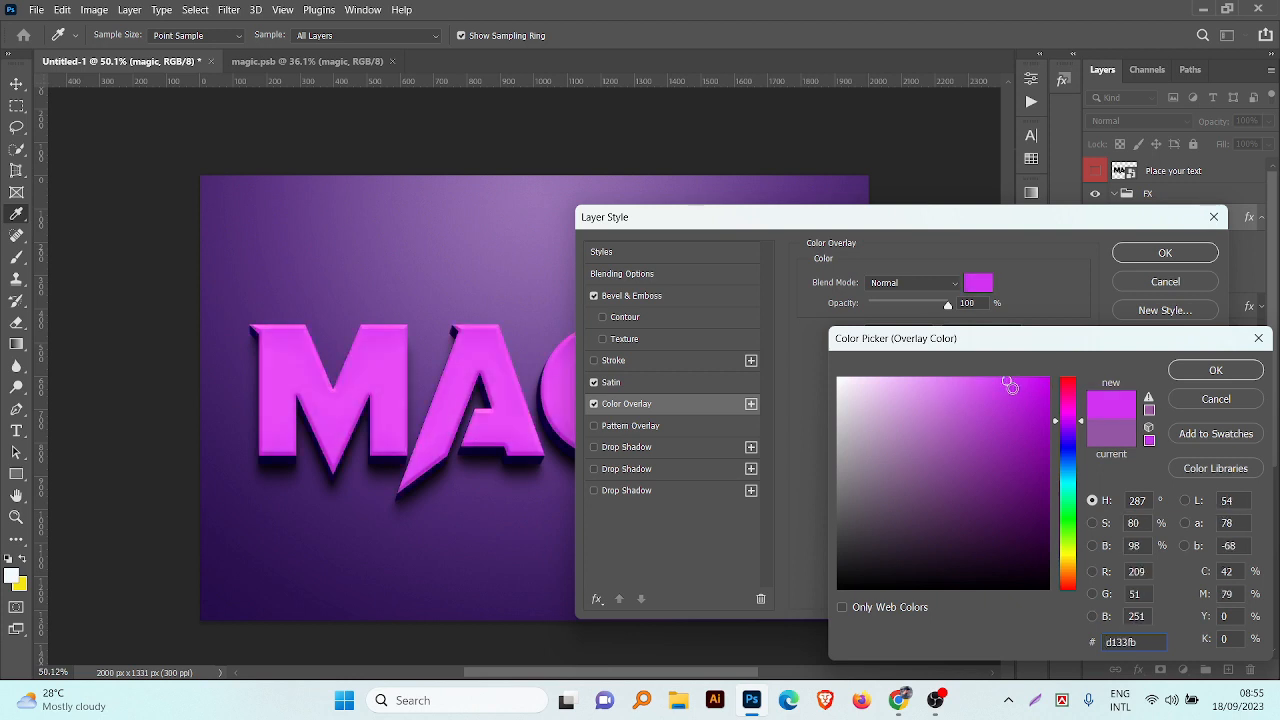
{"action": "left_click", "coordinate": [976, 384]}
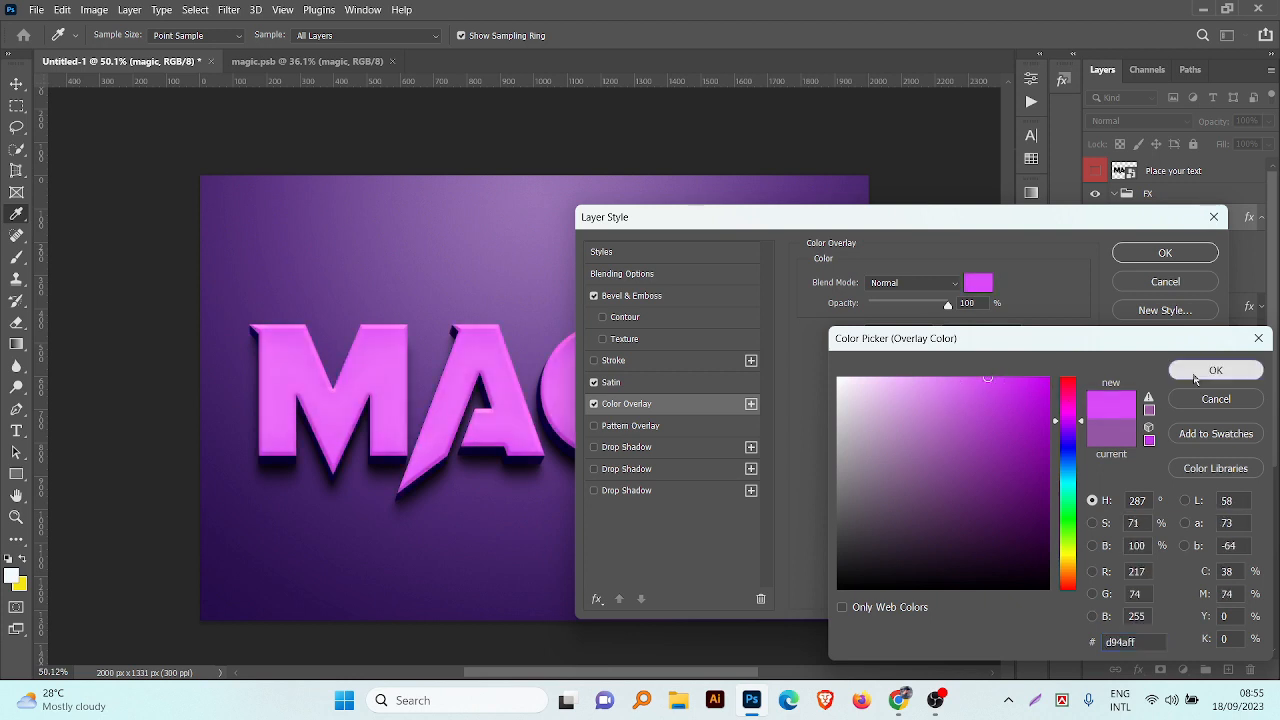
{"action": "left_click", "coordinate": [1215, 370]}
{"action": "left_click_drag", "start_coordinate": [681, 225], "coordinate": [534, 225]}
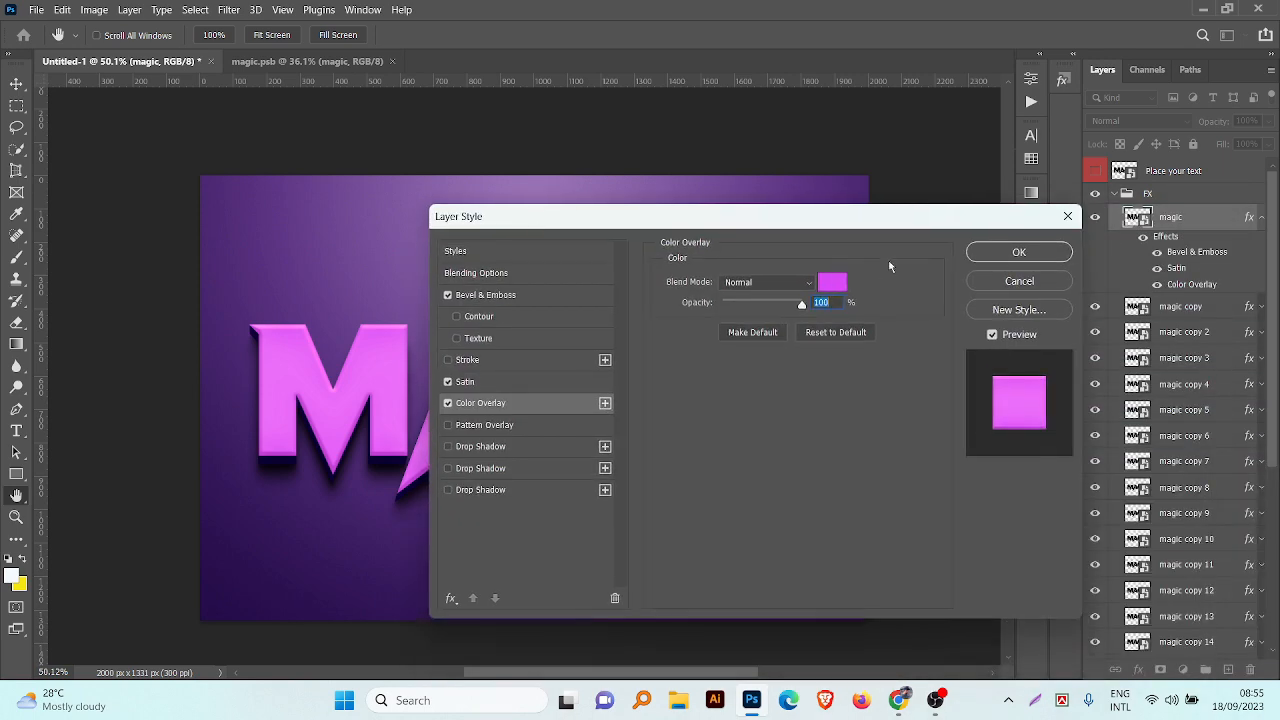
{"action": "left_click", "coordinate": [1017, 252]}
Step: Collapse the FX group and deselect all layers
{"action": "scroll", "coordinate": [921, 404], "scroll_direction": "down", "scroll_amount": 2}
{"action": "scroll", "coordinate": [921, 404], "scroll_direction": "down", "scroll_amount": 1}
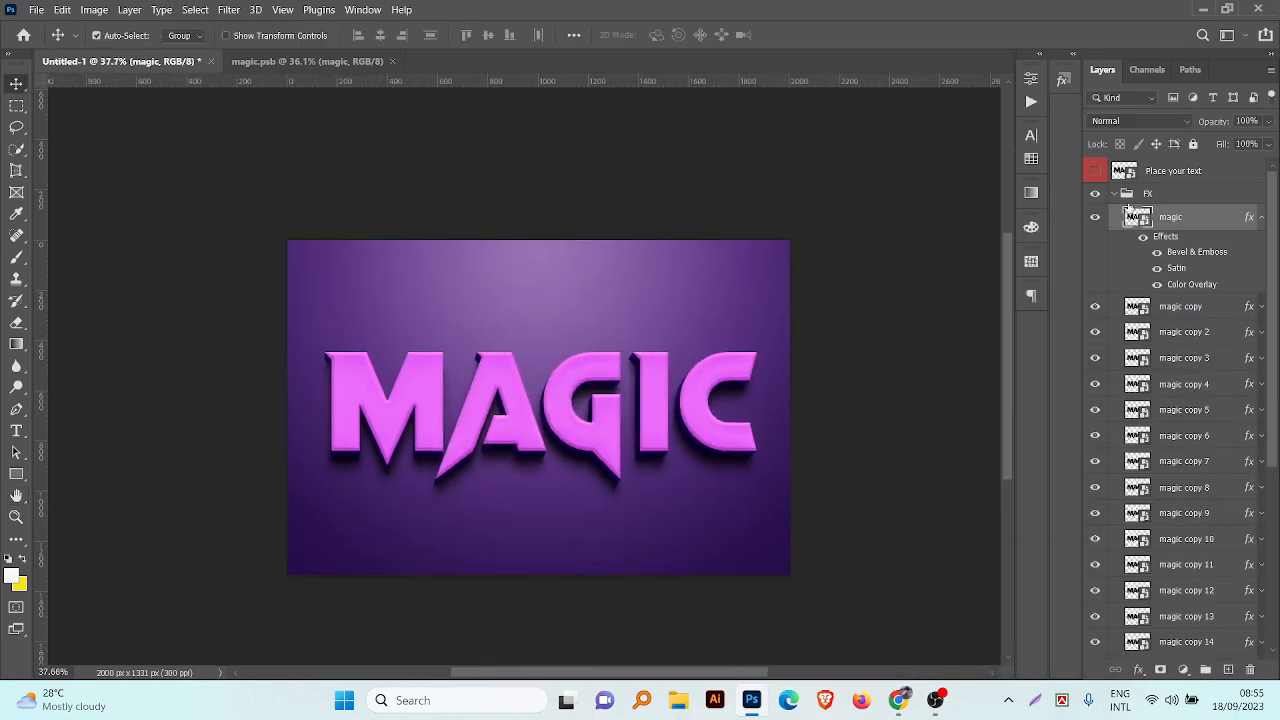
{"action": "left_click", "coordinate": [1114, 194]}
{"action": "left_click", "coordinate": [920, 295]}
{"action": "mouse_move", "coordinate": [902, 325]}
{"action": "left_mouse_down"}
{"action": "mouse_move", "coordinate": [920, 315]}
{"action": "mouse_move", "coordinate": [871, 340]}
{"action": "mouse_move", "coordinate": [907, 312]}
{"action": "left_mouse_up"}
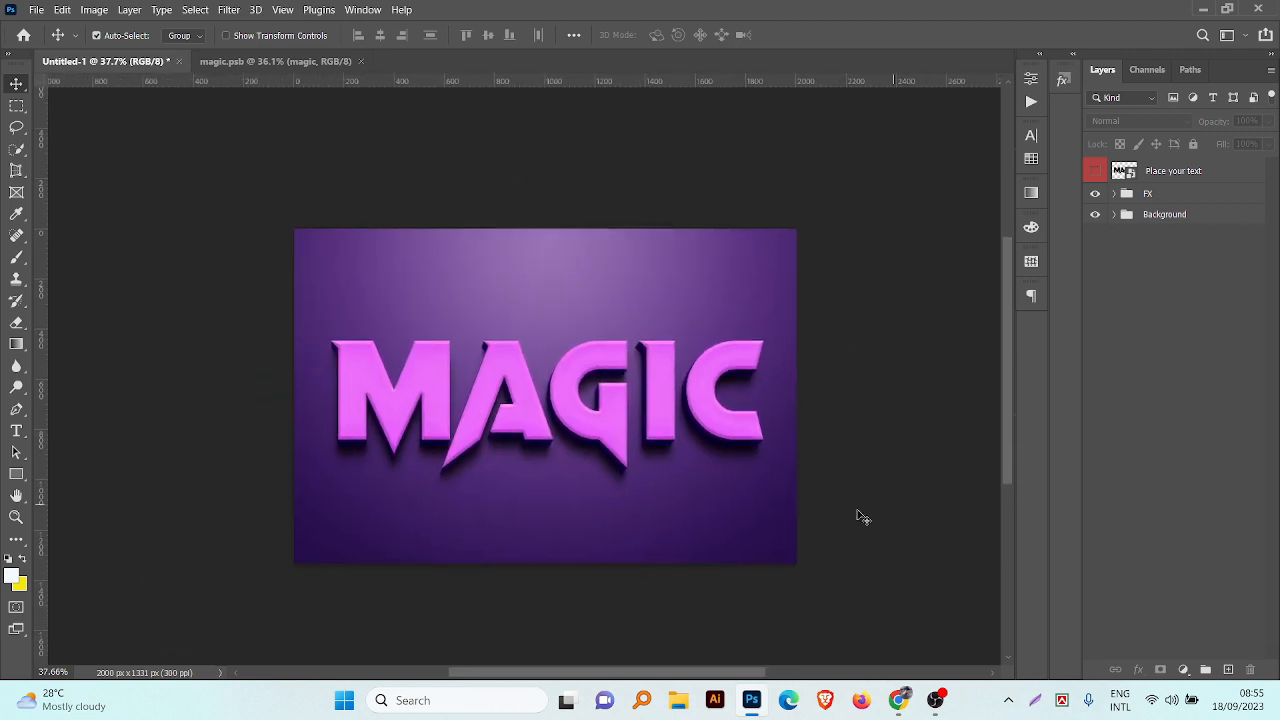
Step: Save the document as a Photoshop file named 396 in the September 2023 folder
{"action": "key", "text": "ctrl+shift+s"}
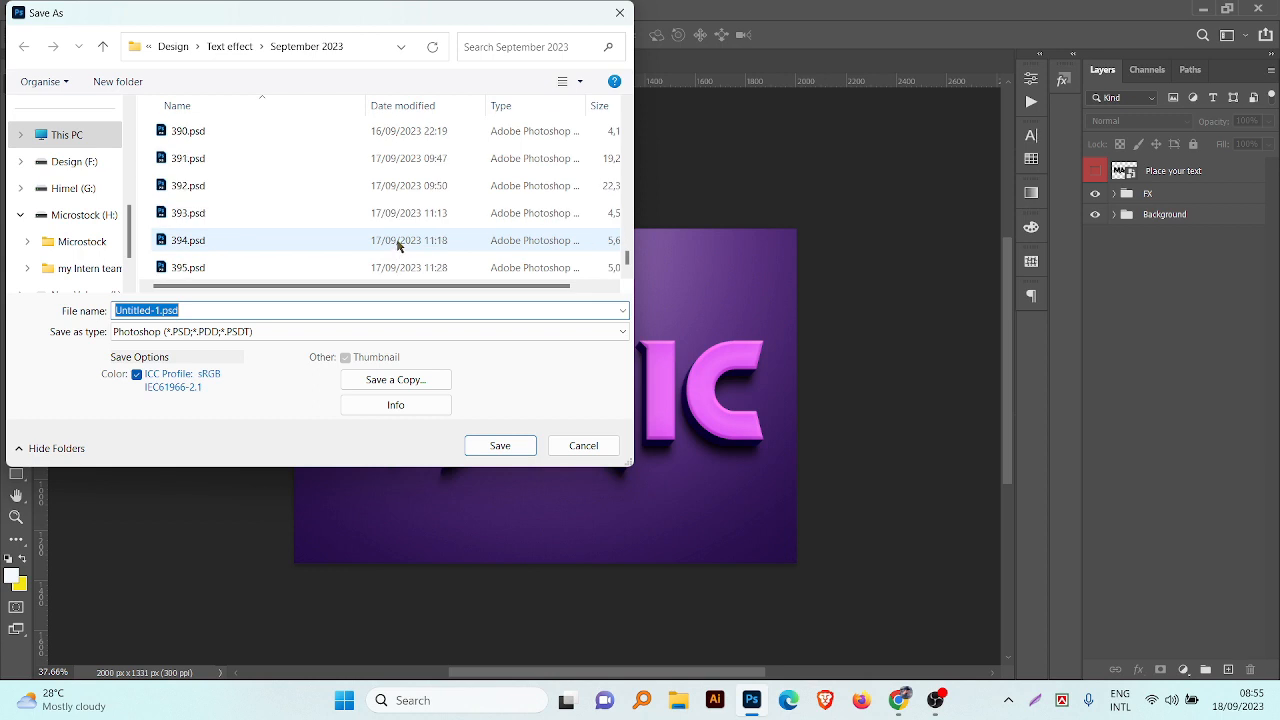
{"action": "type", "text": "396"}
{"action": "key", "text": "Return"}
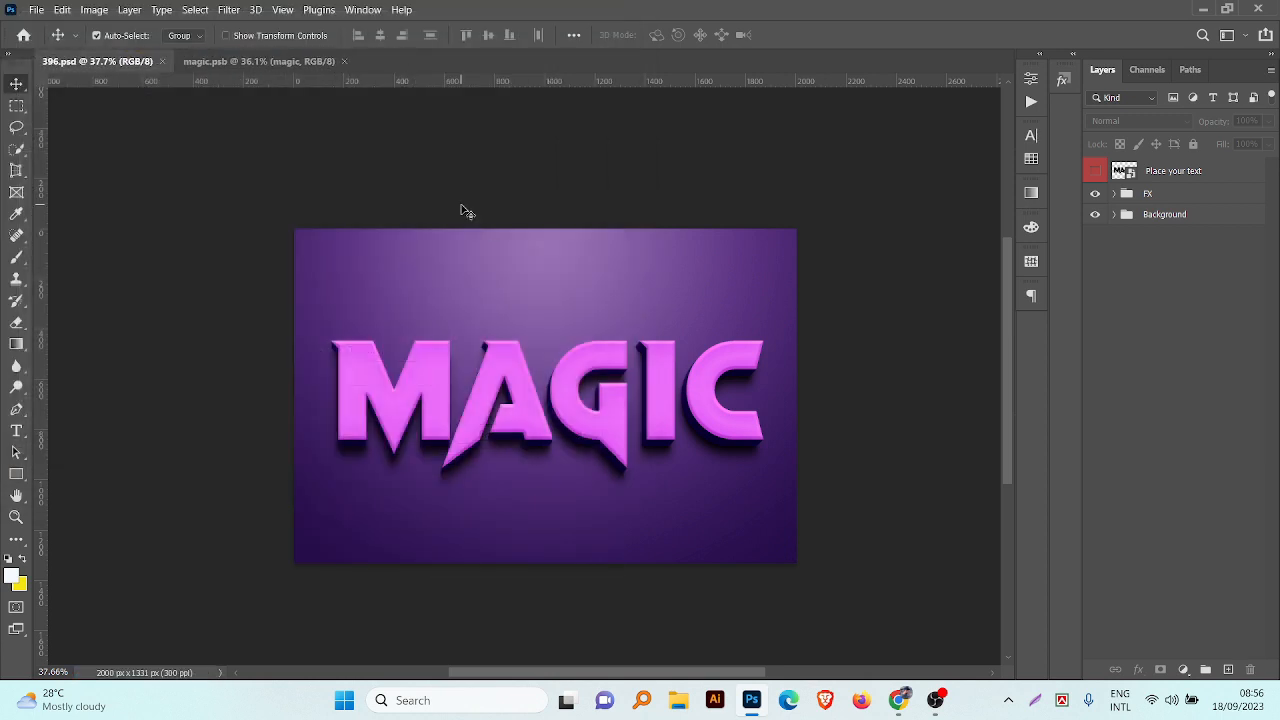
Step: Switch to File Explorer and open 346.psd from the September 2023 folder in Photoshop
{"action": "left_click", "coordinate": [678, 700]}
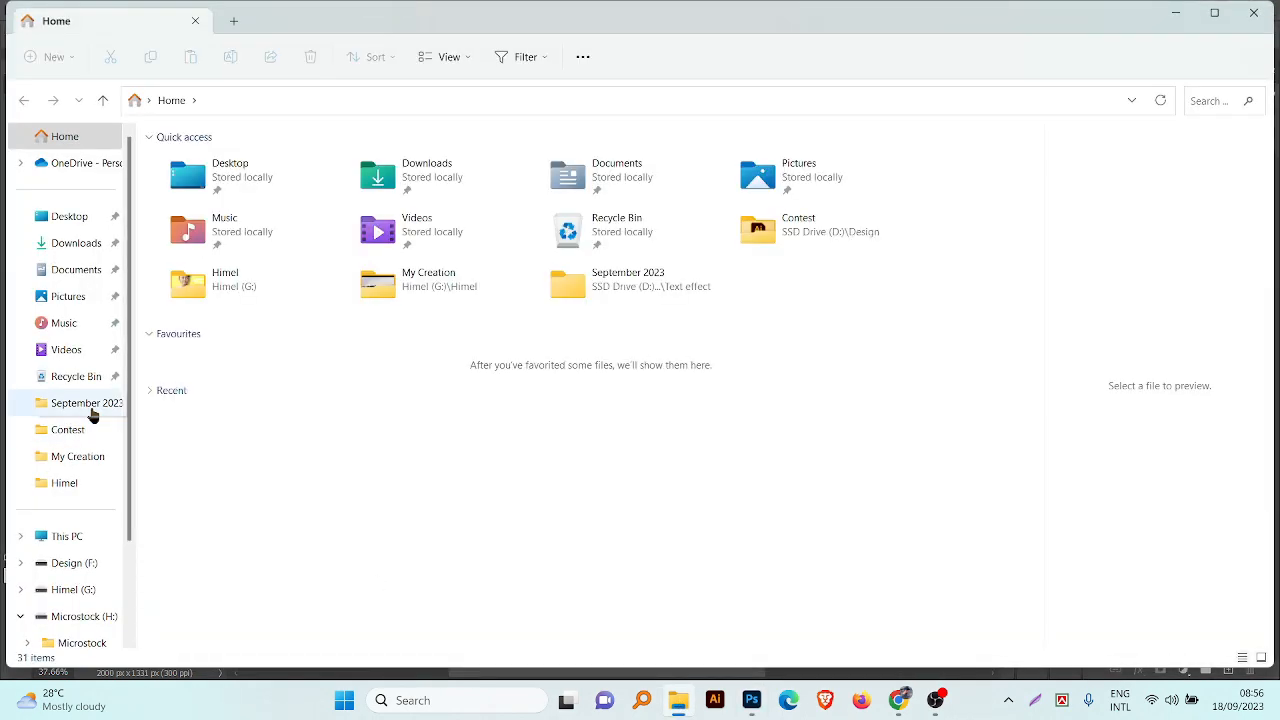
{"action": "left_click", "coordinate": [88, 403]}
{"action": "scroll", "coordinate": [360, 240], "scroll_direction": "down", "scroll_amount": 8}
{"action": "scroll", "coordinate": [425, 300], "scroll_direction": "up", "scroll_amount": 2}
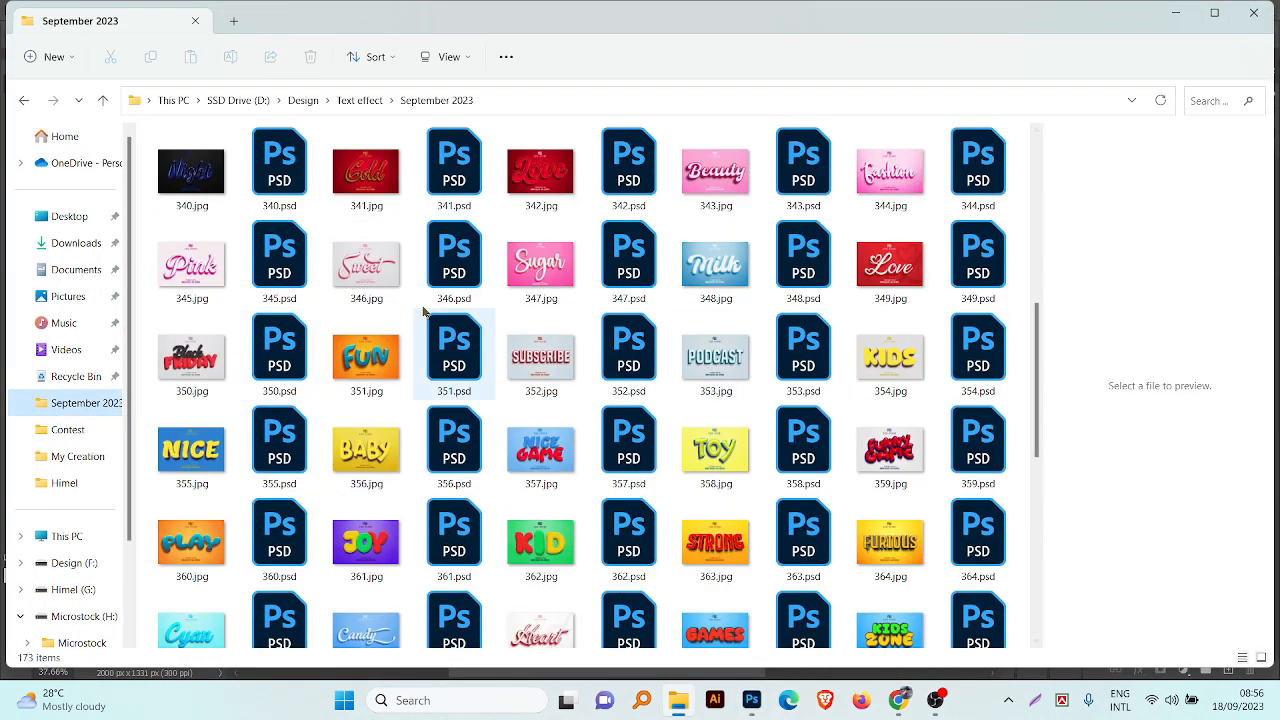
{"action": "left_click", "coordinate": [450, 257]}
{"action": "double_click", "coordinate": [450, 257]}
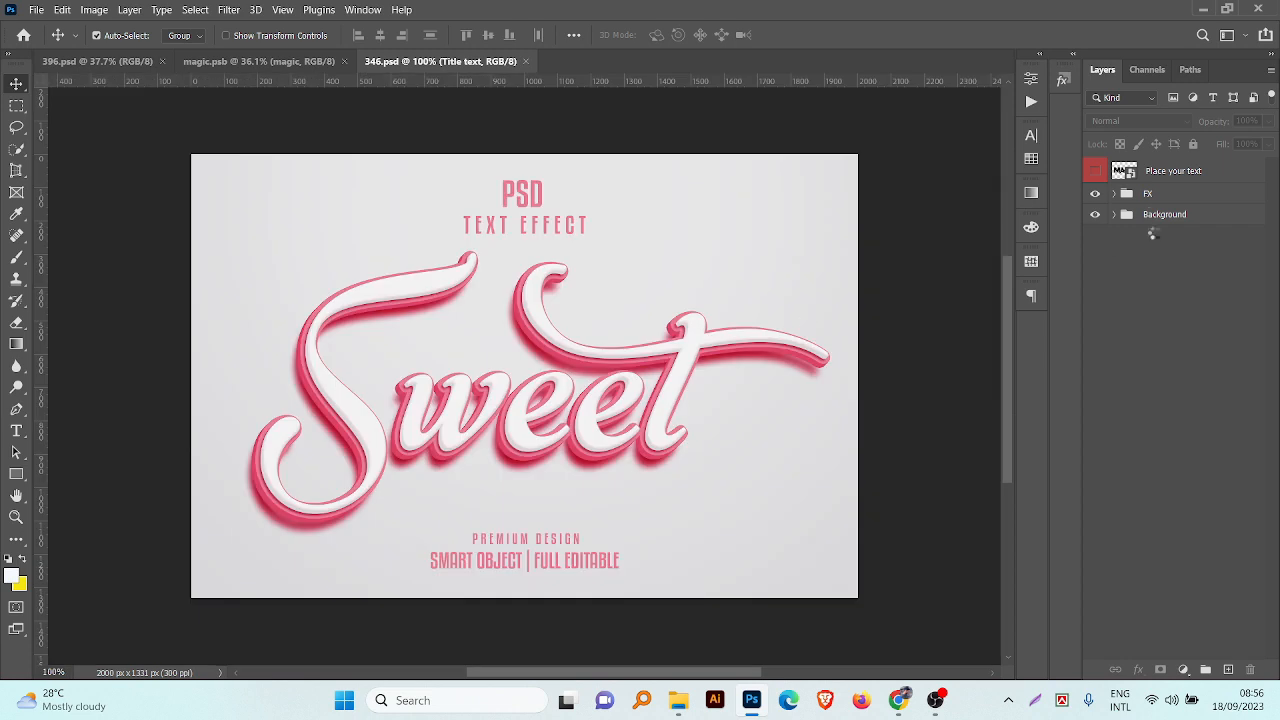
{"action": "key", "text": "ctrl+c"}
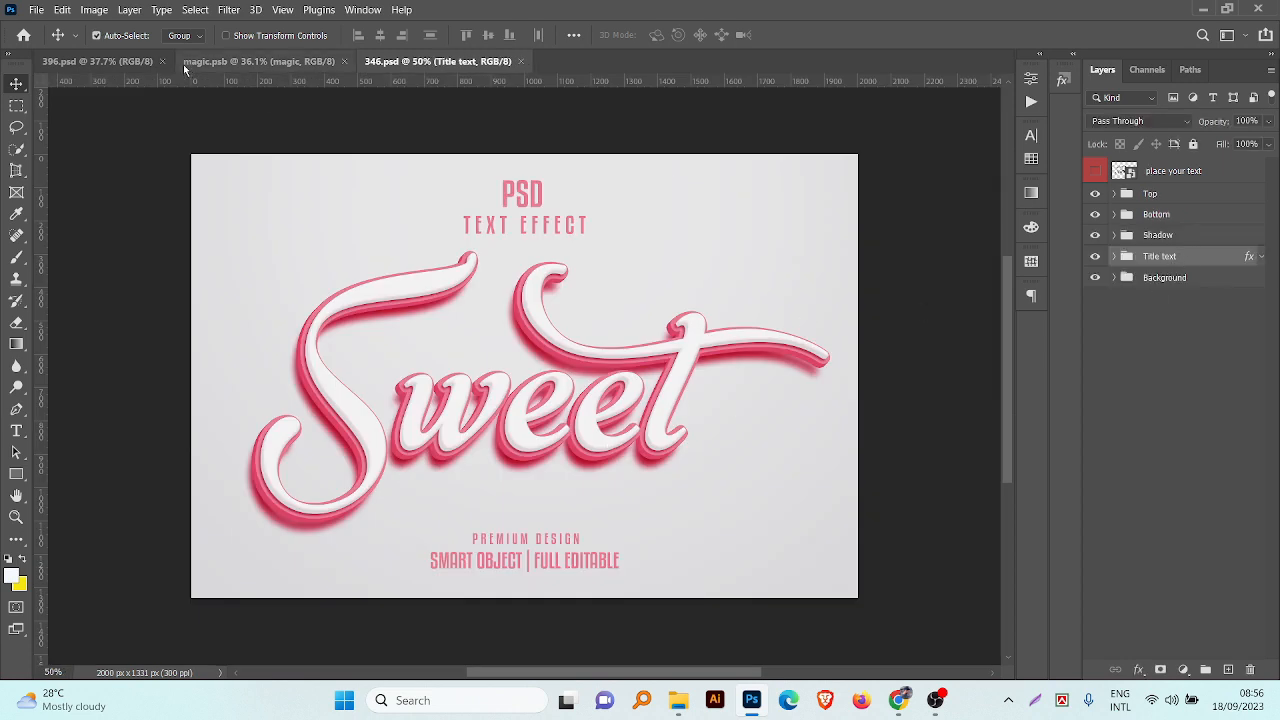
Step: Paste the copied Title text group into 396.psd and place it between the FX and Background groups
{"action": "left_click", "coordinate": [128, 65]}
{"action": "key", "text": "ctrl+v"}
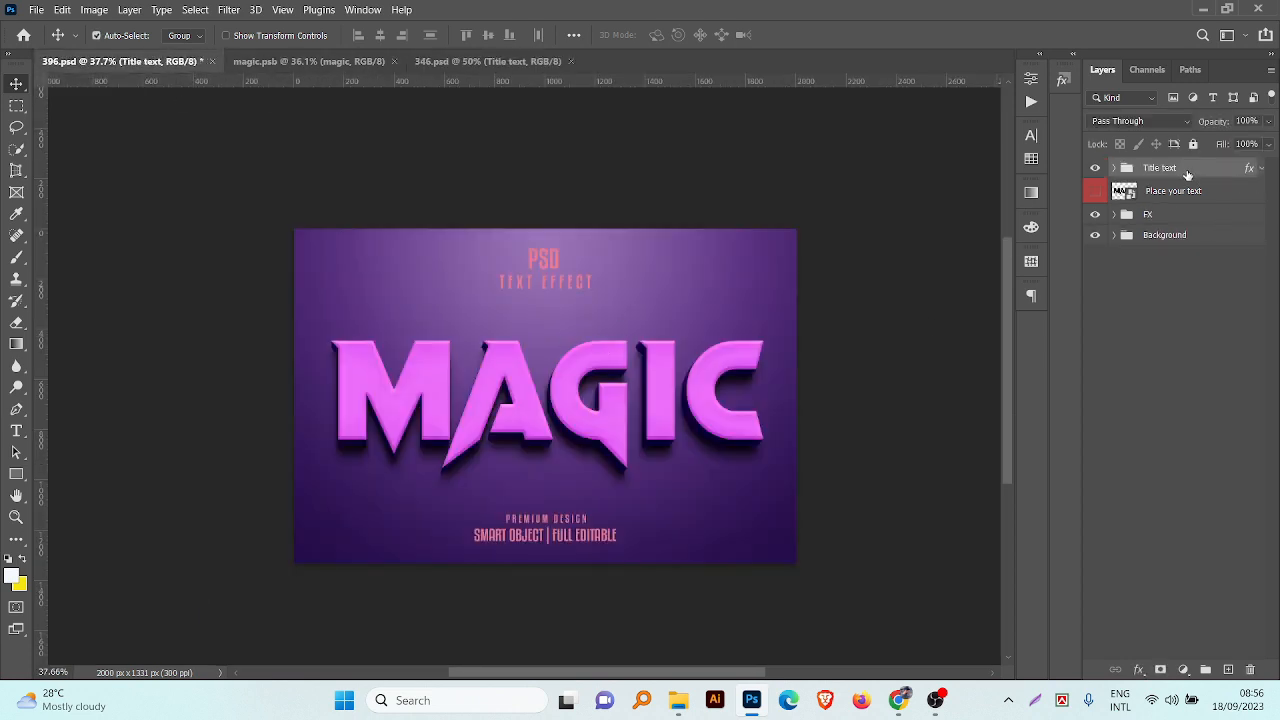
{"action": "left_click_drag", "start_coordinate": [1188, 175], "coordinate": [1277, 229]}
Step: Set the Title text group's Color Overlay to the bright pink sampled from the MAGIC letters, collapse its effects and save the document
{"action": "left_click", "coordinate": [1261, 216]}
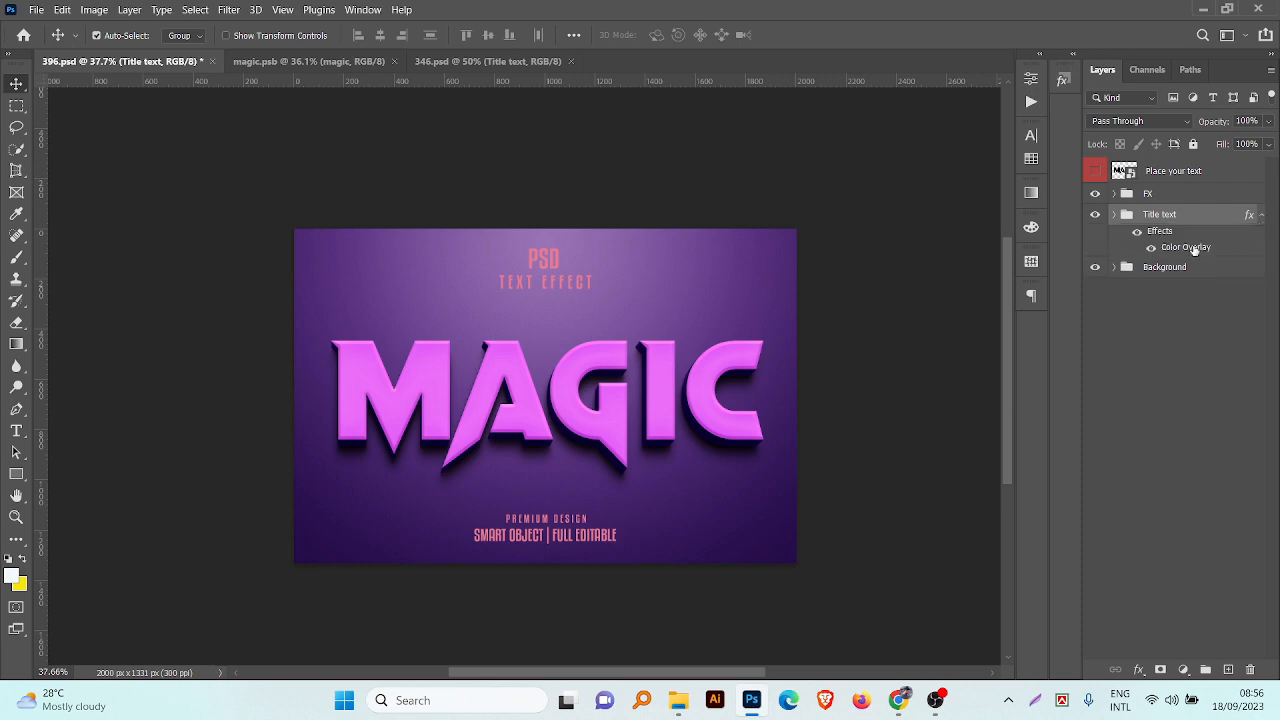
{"action": "double_click", "coordinate": [1193, 250]}
{"action": "left_click", "coordinate": [832, 282]}
{"action": "left_click", "coordinate": [360, 400]}
{"action": "left_click", "coordinate": [1223, 369]}
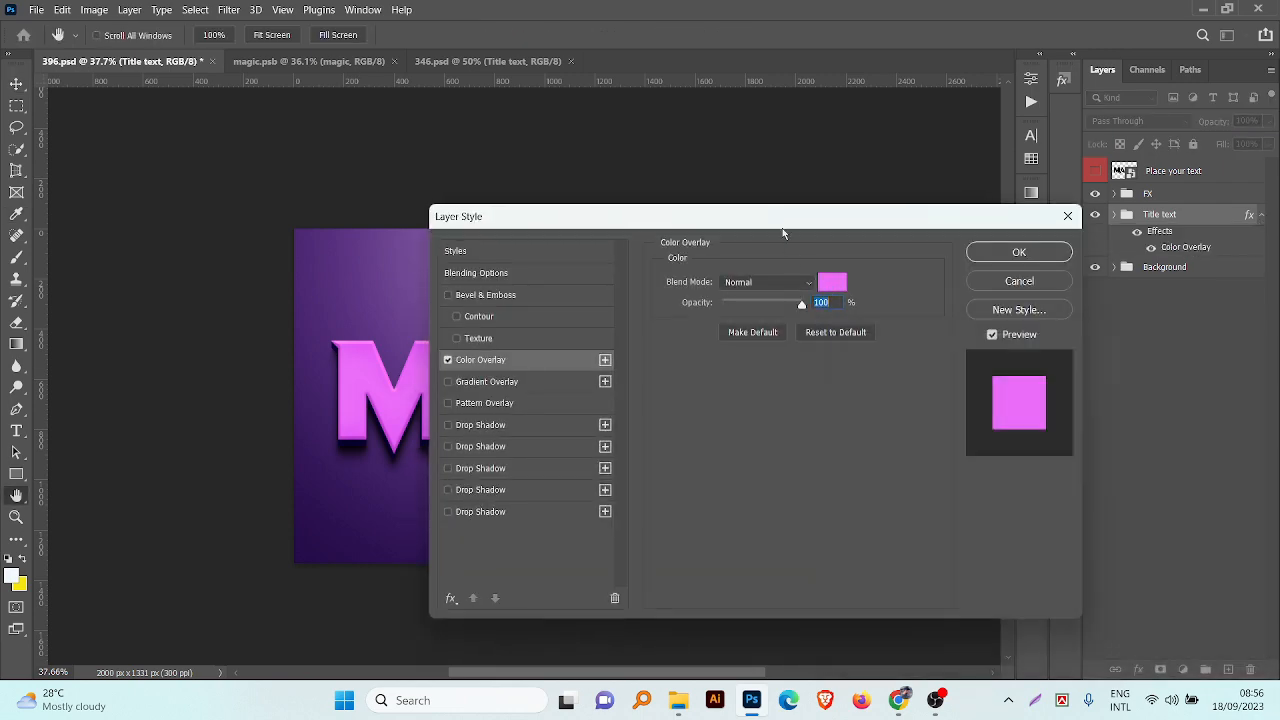
{"action": "left_click_drag", "start_coordinate": [783, 228], "coordinate": [1017, 269]}
{"action": "left_click_drag", "start_coordinate": [1210, 264], "coordinate": [966, 248]}
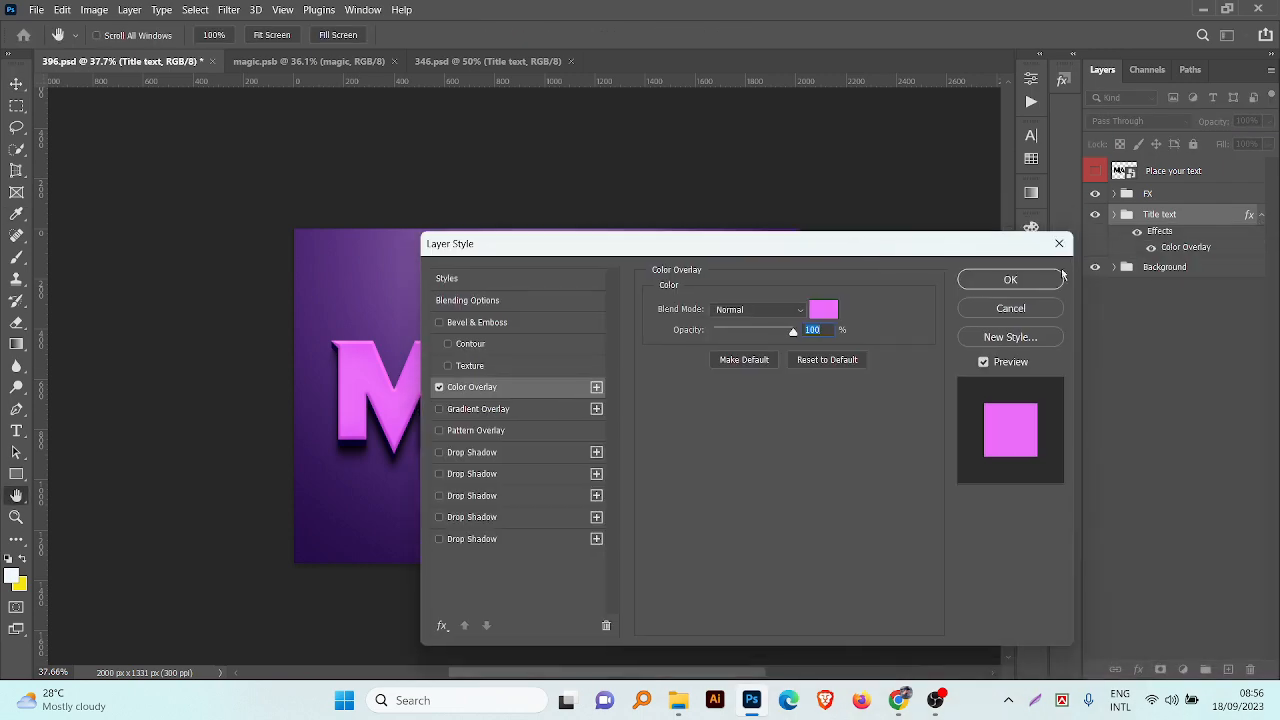
{"action": "left_click", "coordinate": [1010, 280]}
{"action": "left_click", "coordinate": [1261, 216]}
{"action": "key", "text": "v"}
{"action": "key", "text": "ctrl+s"}
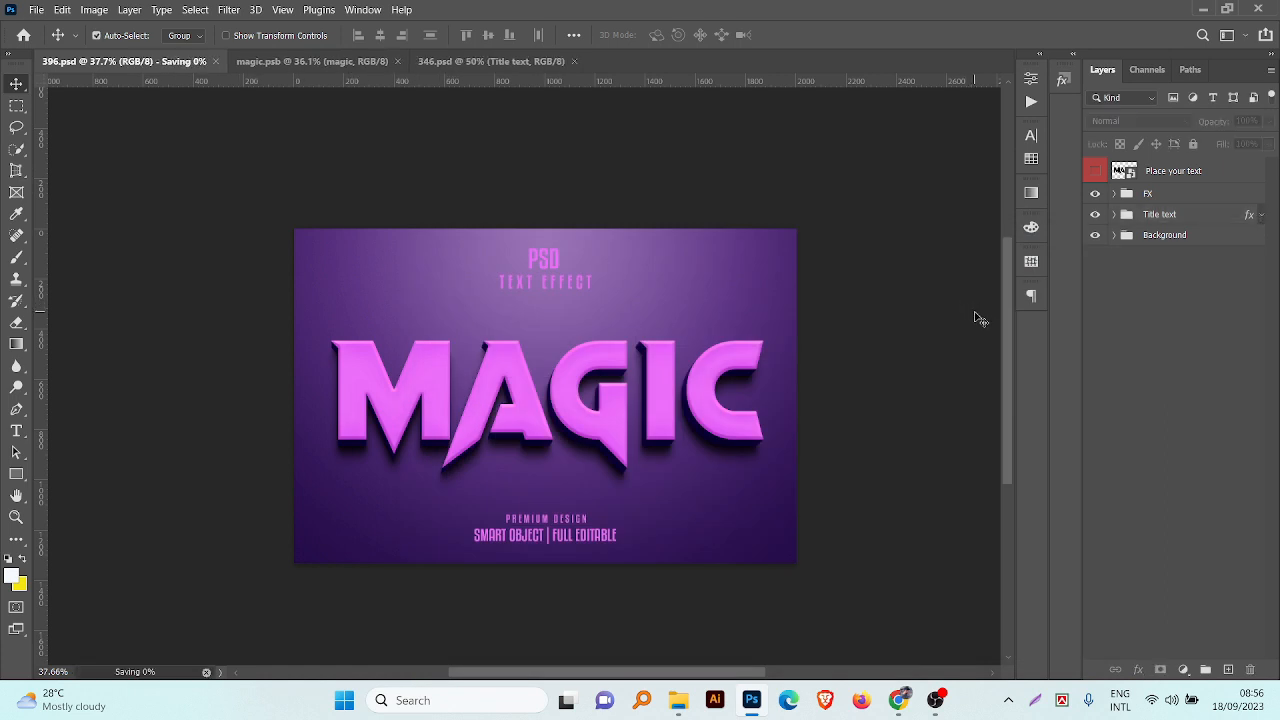
Step: Export the design for web as 396.jpg in September 2023, a quality 100 JPEG 2000 px high, and save the document
{"action": "left_click", "coordinate": [32, 9]}
{"action": "mouse_move", "coordinate": [100, 259]}
{"action": "left_click", "coordinate": [300, 316]}
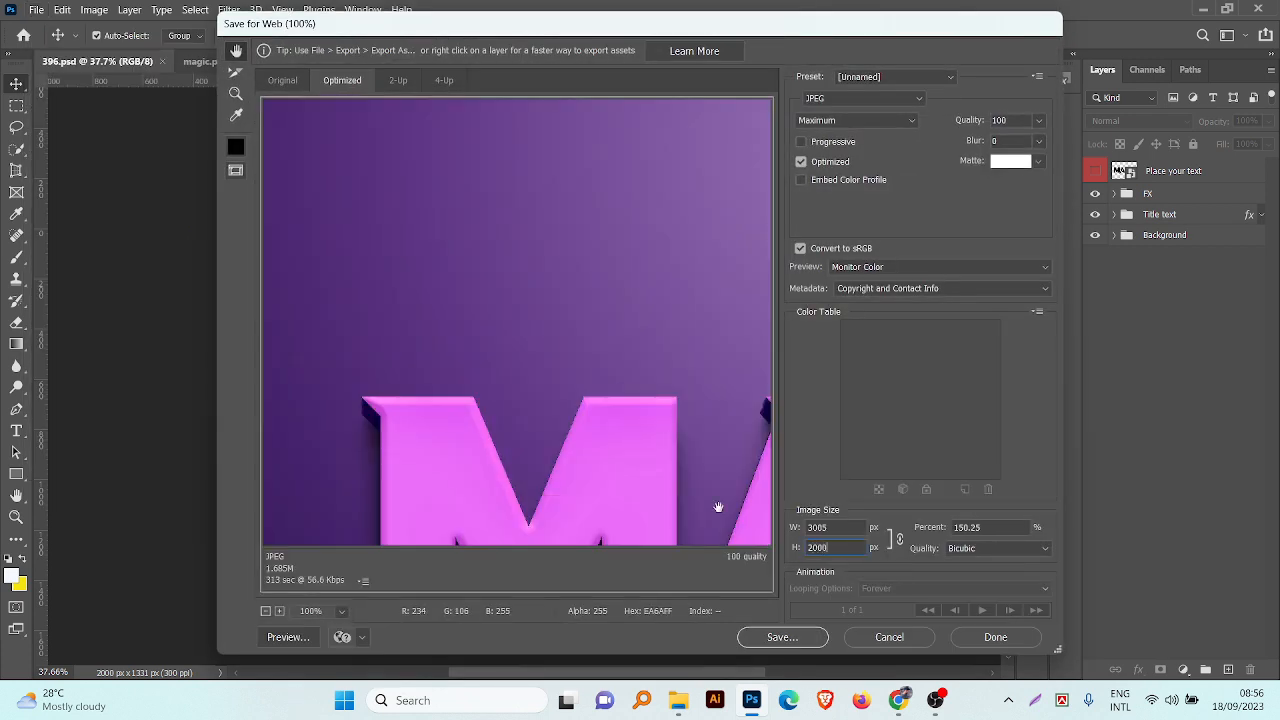
{"action": "left_click", "coordinate": [519, 368], "text": "alt"}
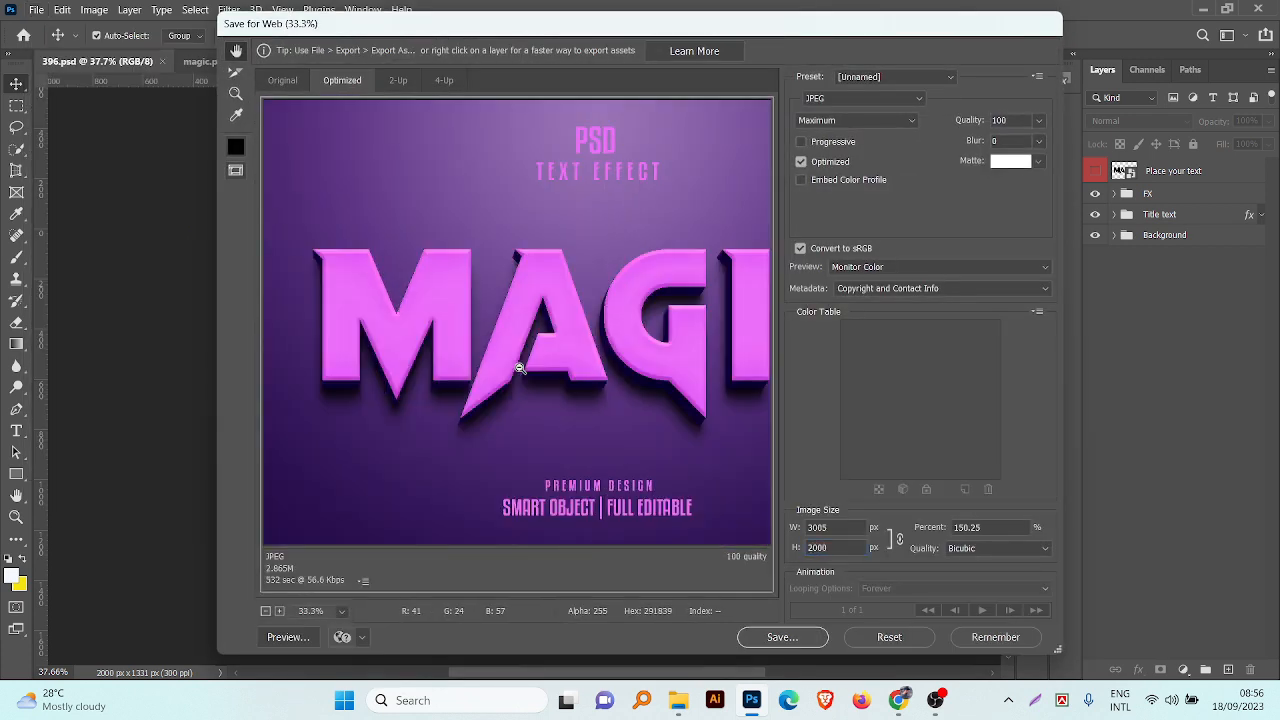
{"action": "left_click", "coordinate": [519, 368], "text": "alt"}
{"action": "left_click", "coordinate": [795, 641]}
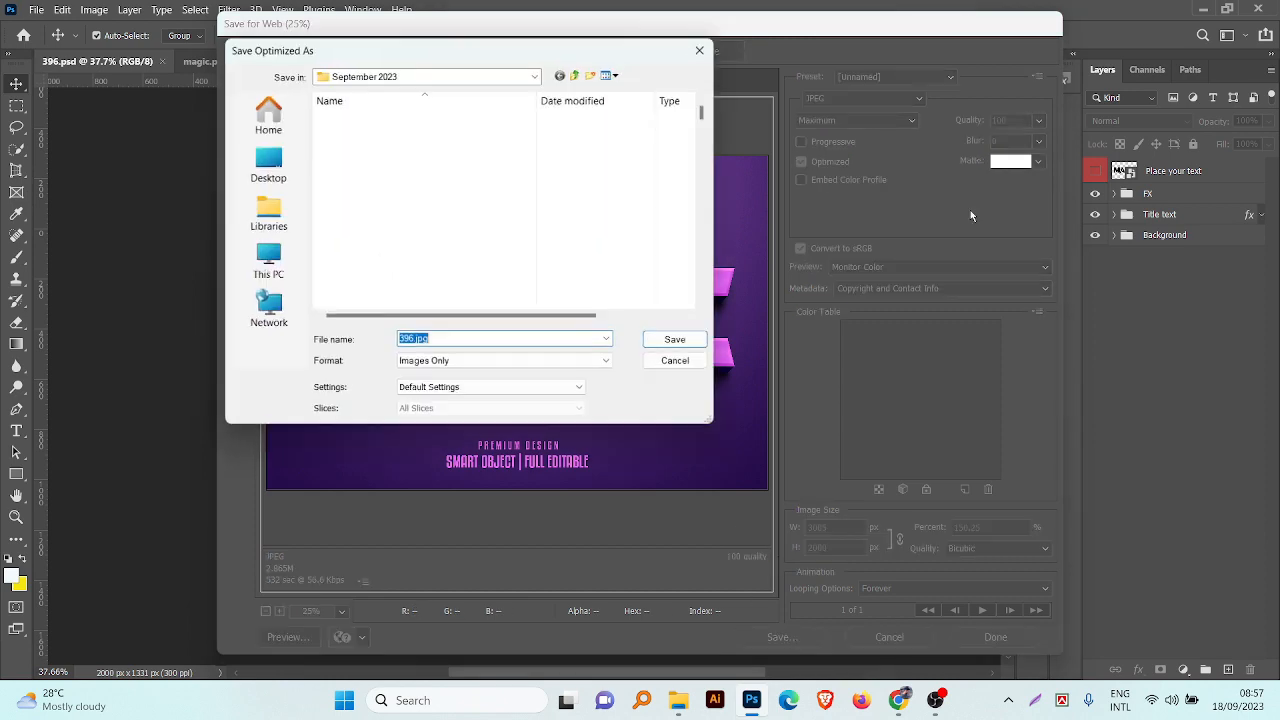
{"action": "left_click", "coordinate": [677, 338]}
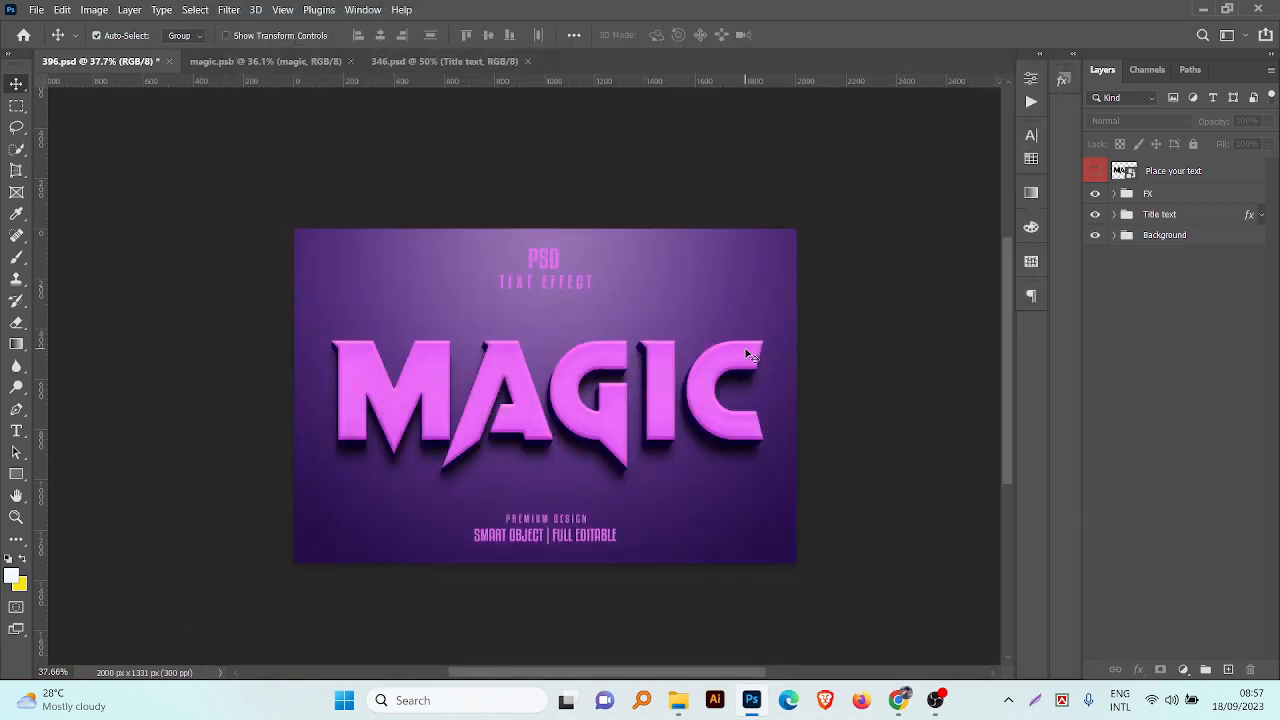
{"action": "key", "text": "ctrl+s"}
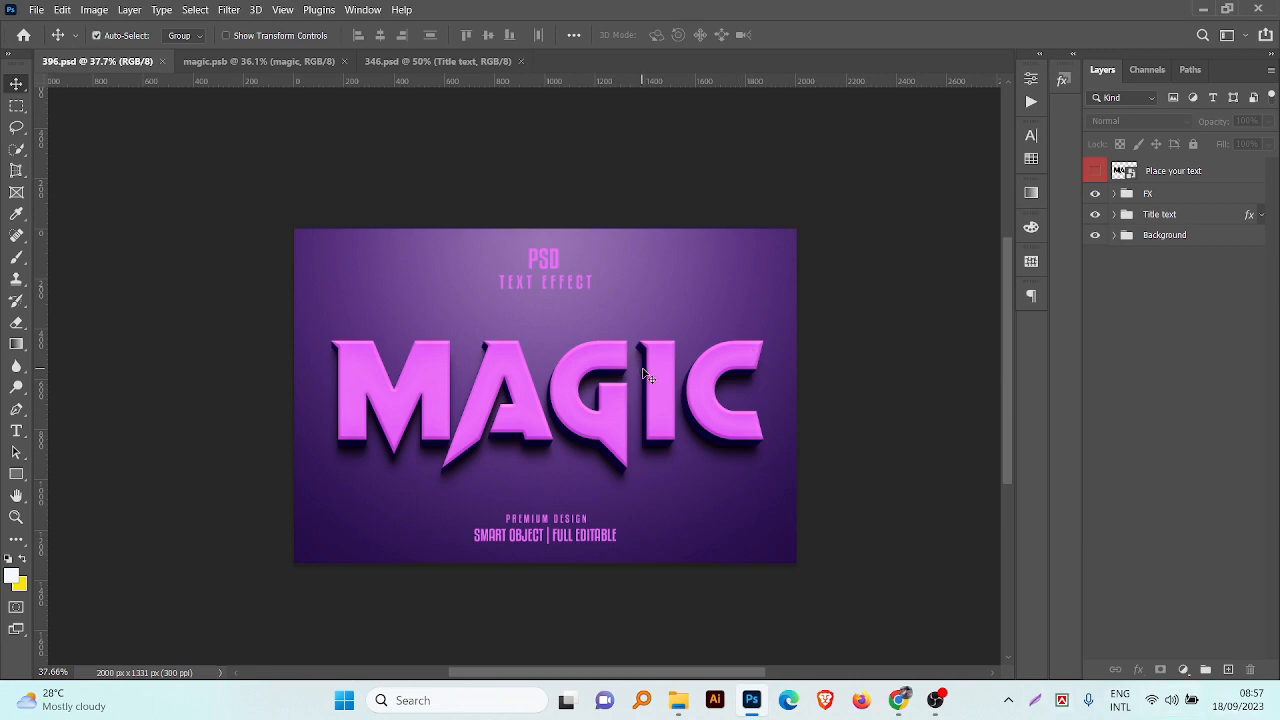
{"action": "scroll", "coordinate": [655, 372], "scroll_direction": "up", "scroll_amount": 6}
{"action": "scroll", "coordinate": [778, 374], "scroll_direction": "down", "scroll_amount": 4}
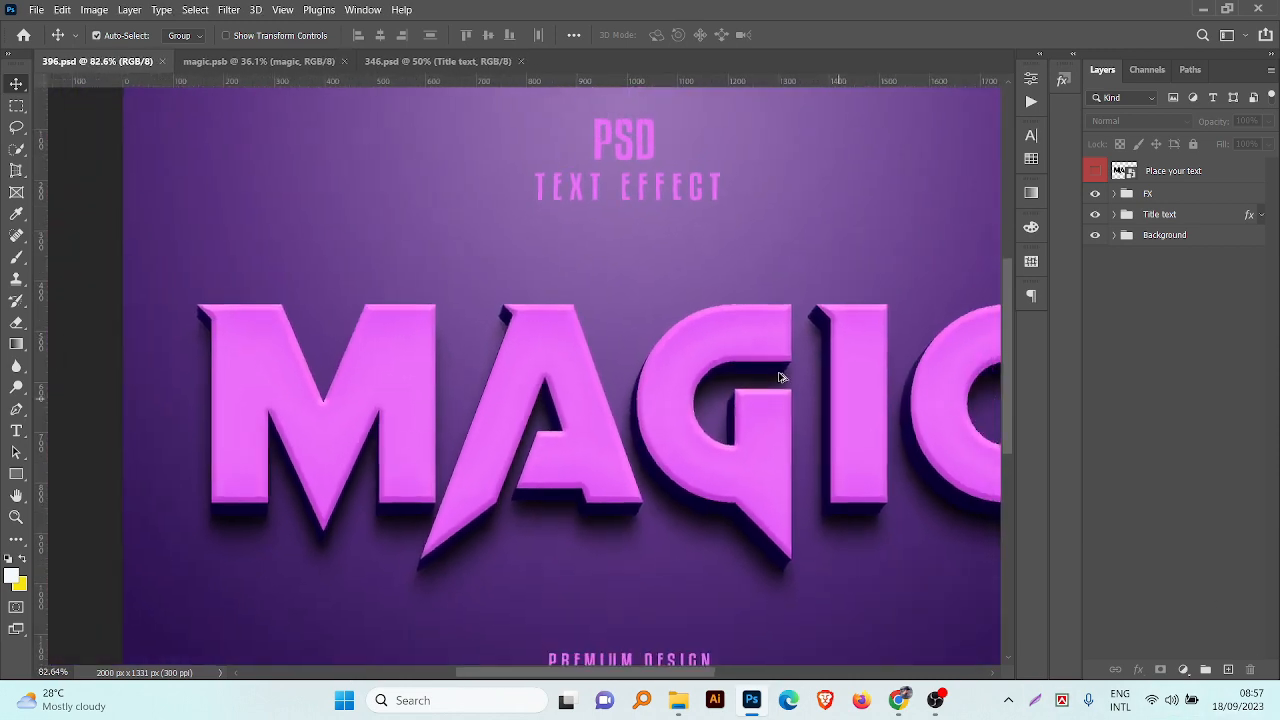
{"action": "scroll", "coordinate": [685, 380], "scroll_direction": "up", "scroll_amount": 3}
{"action": "scroll", "coordinate": [670, 379], "scroll_direction": "down", "scroll_amount": 2}
{"action": "scroll", "coordinate": [670, 383], "scroll_direction": "down", "scroll_amount": 2}
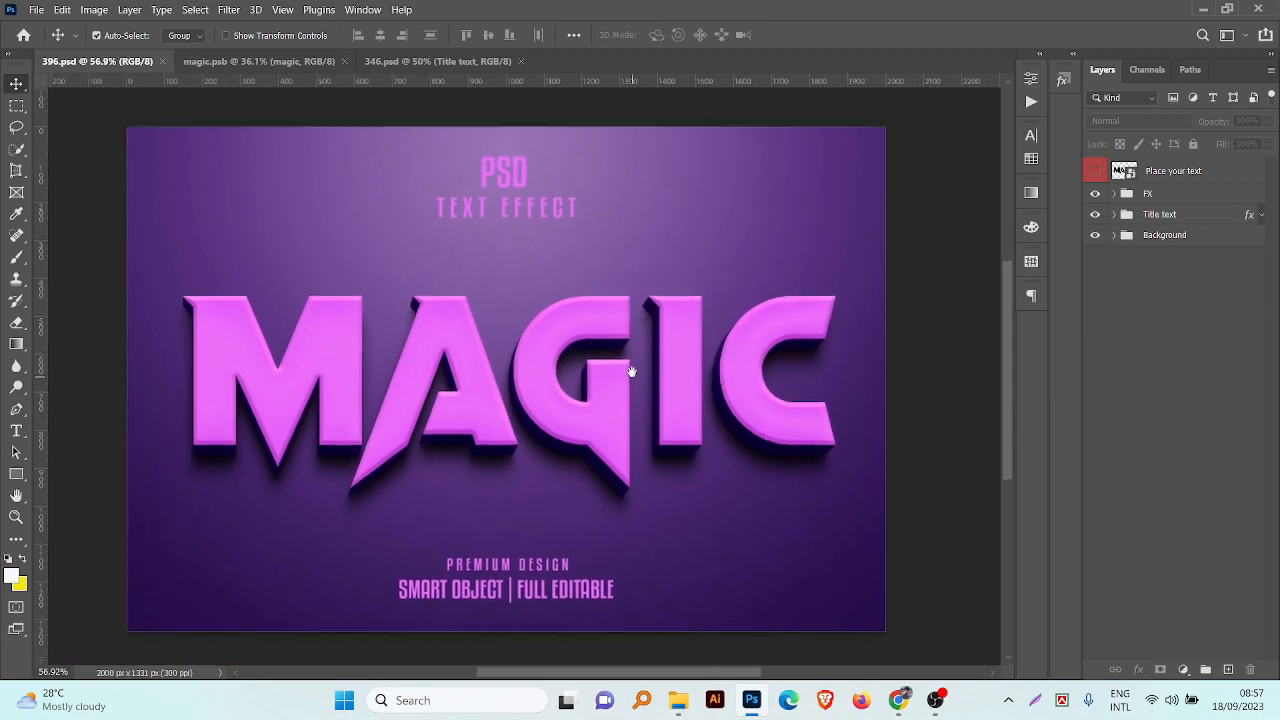